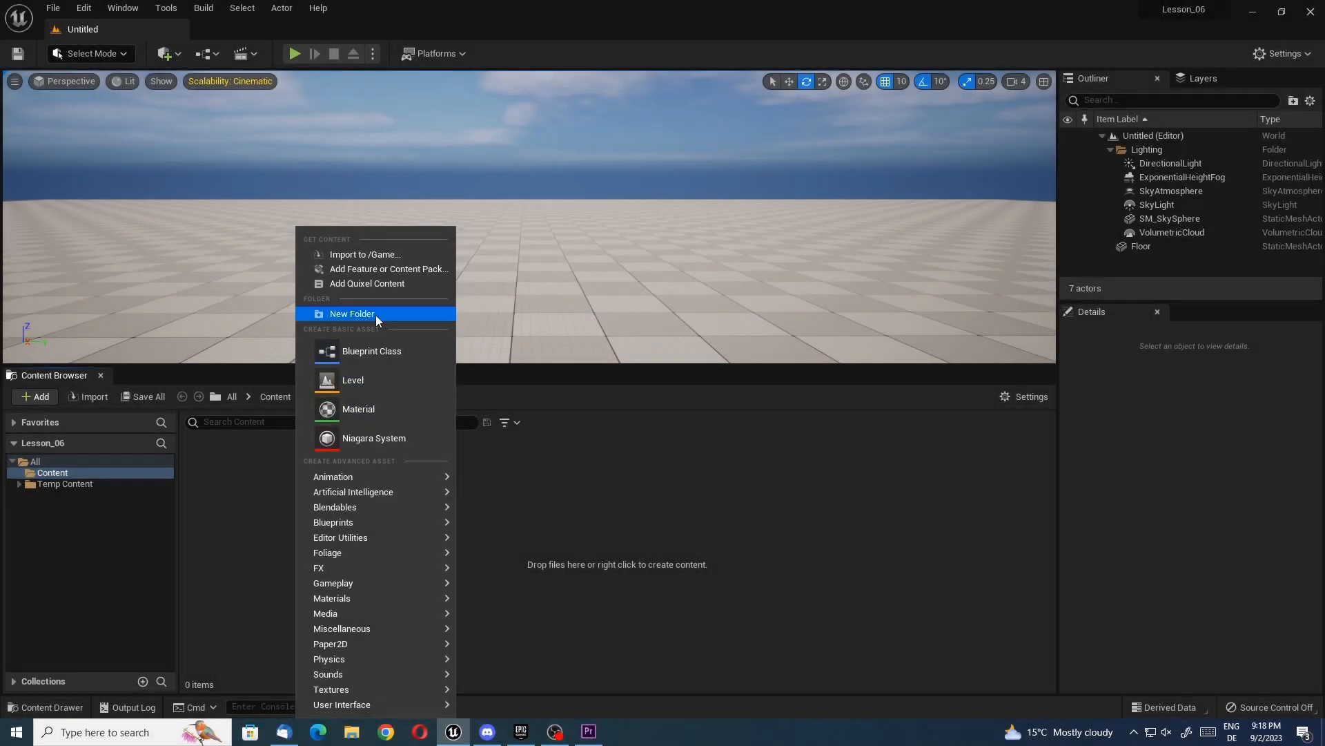
- Name the new folder in Content Geometry and open it
{"action": "type", "text": "Geometry"}
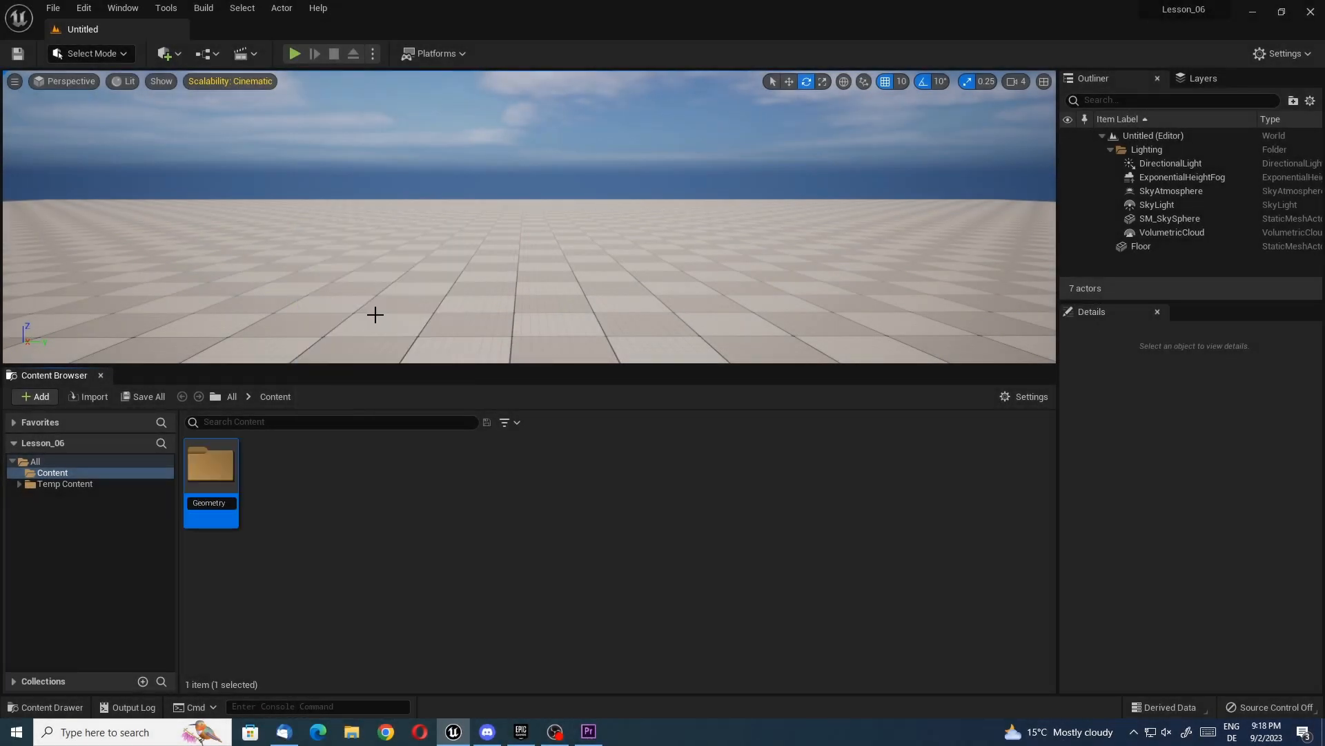
{"action": "key", "text": "Return"}
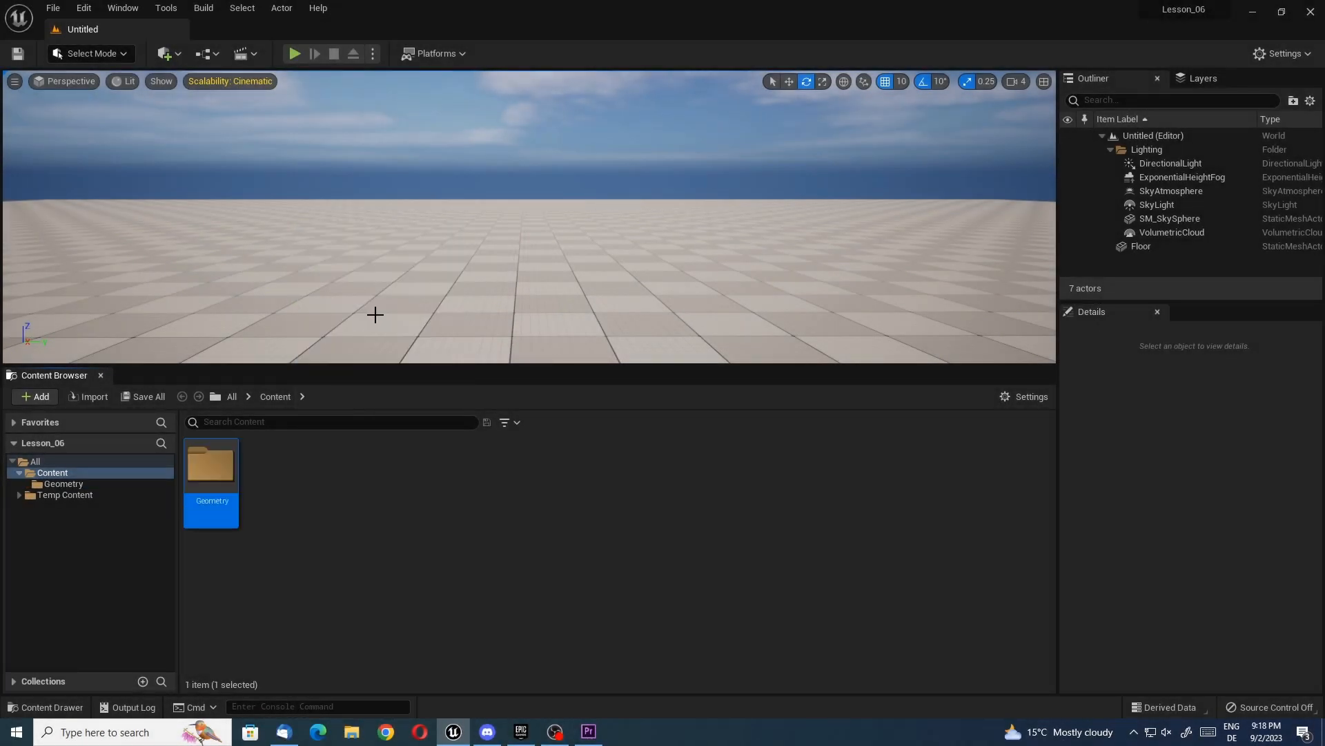
{"action": "double_click", "coordinate": [227, 471]}
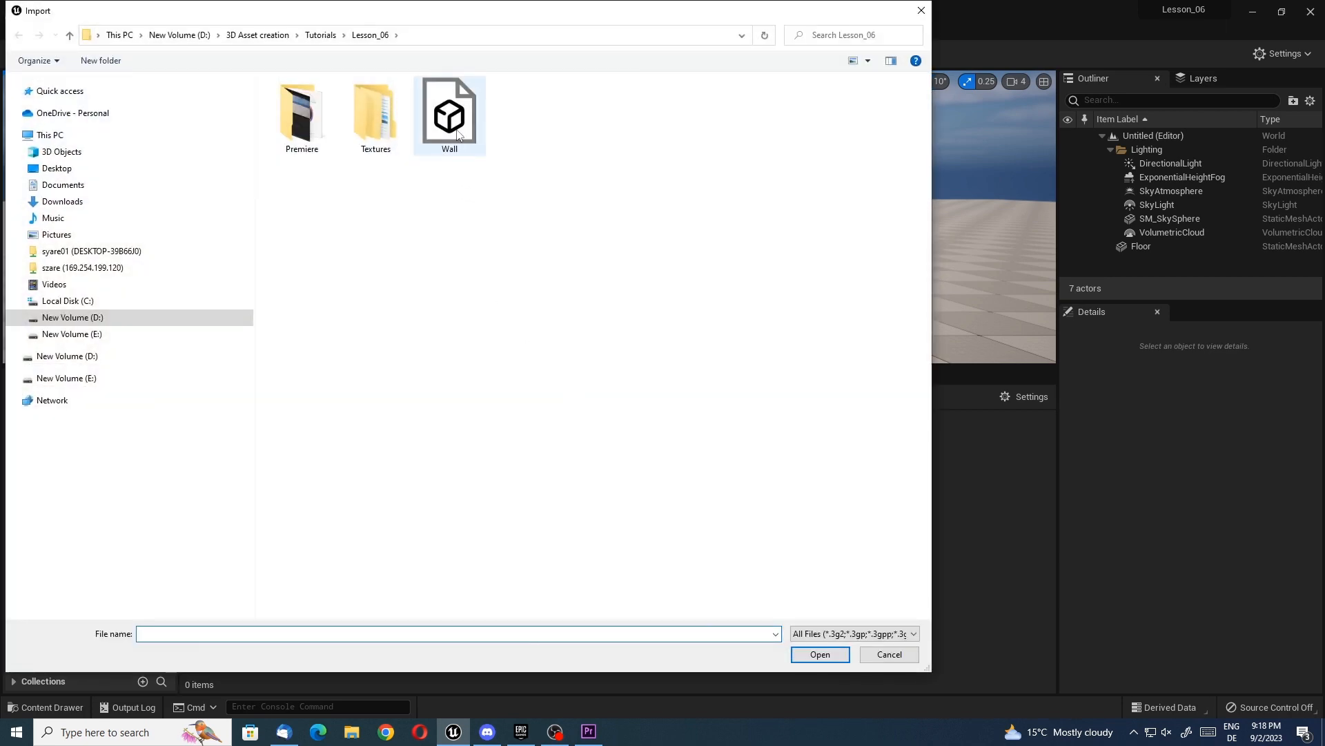
- Import the Wall FBX file into the Geometry folder as a static mesh with the existing import options, and dismiss the message log
{"action": "left_click", "coordinate": [457, 131]}
{"action": "left_click", "coordinate": [821, 654]}
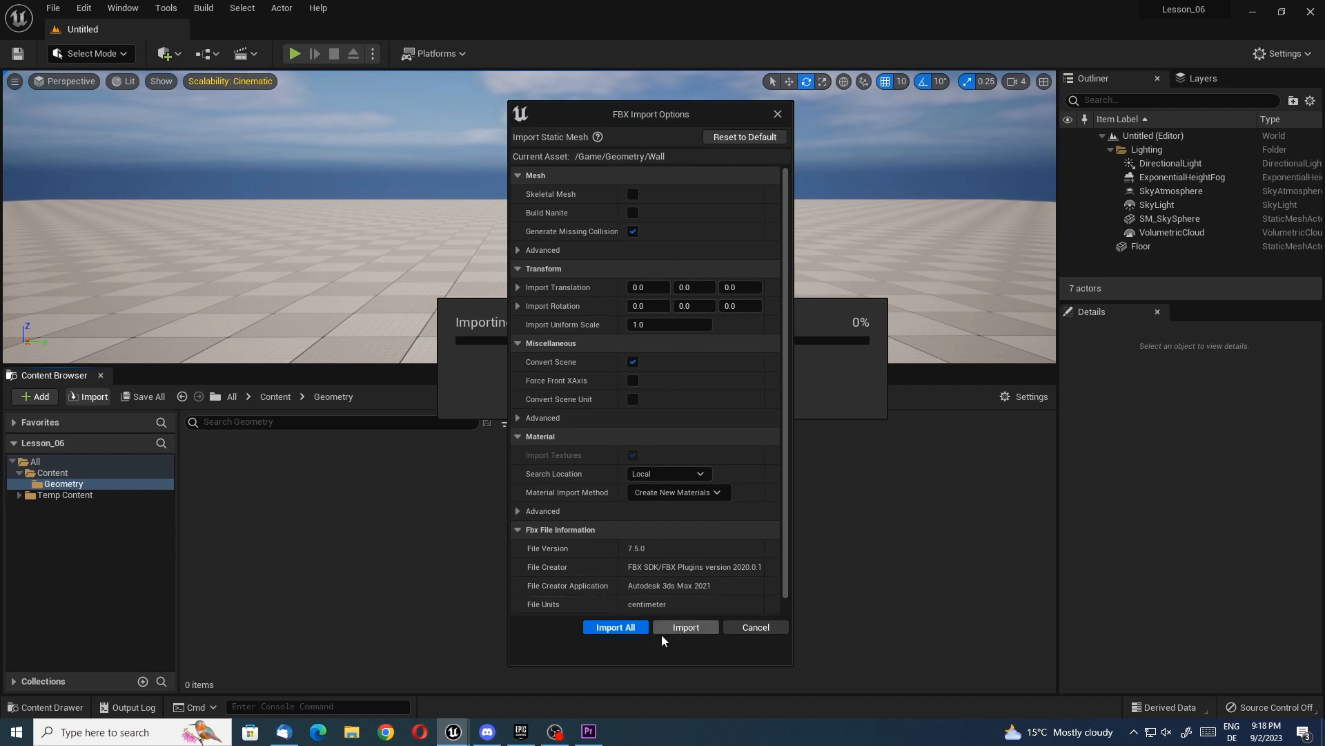
{"action": "left_click", "coordinate": [664, 631]}
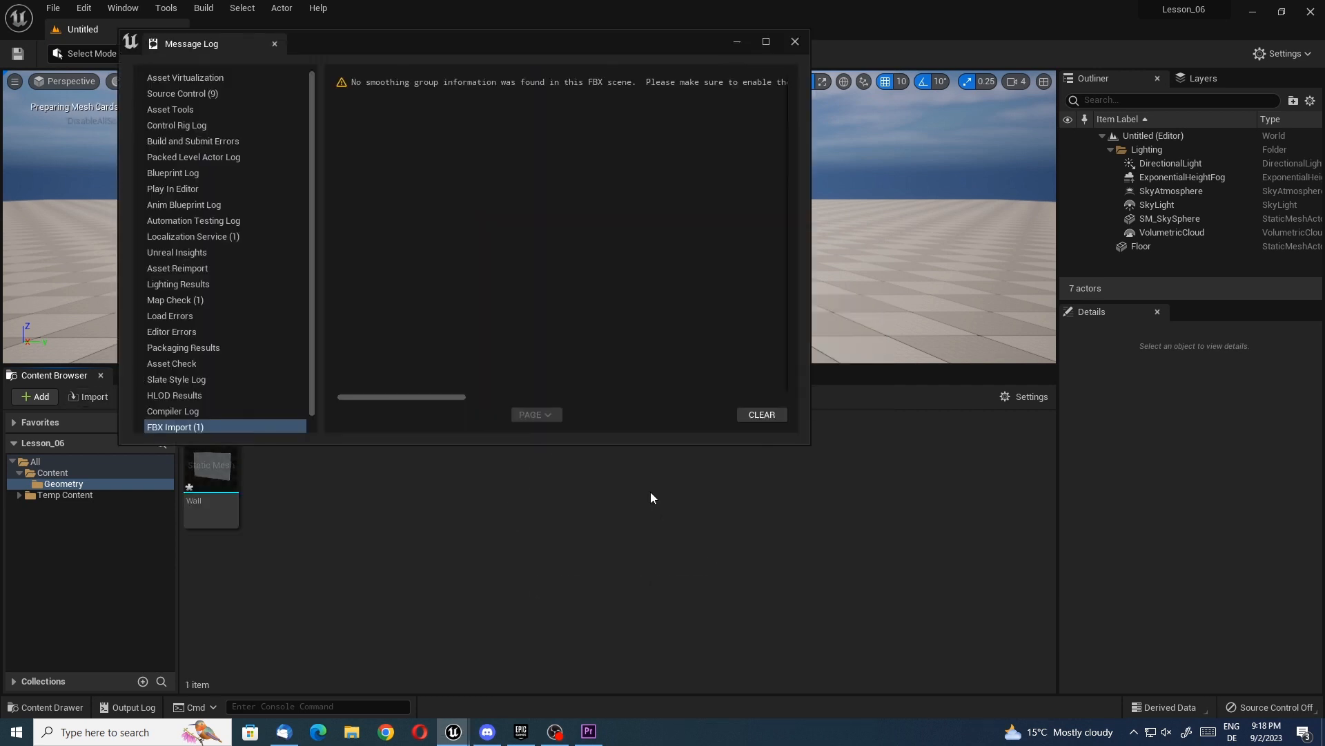
{"action": "left_click", "coordinate": [796, 42]}
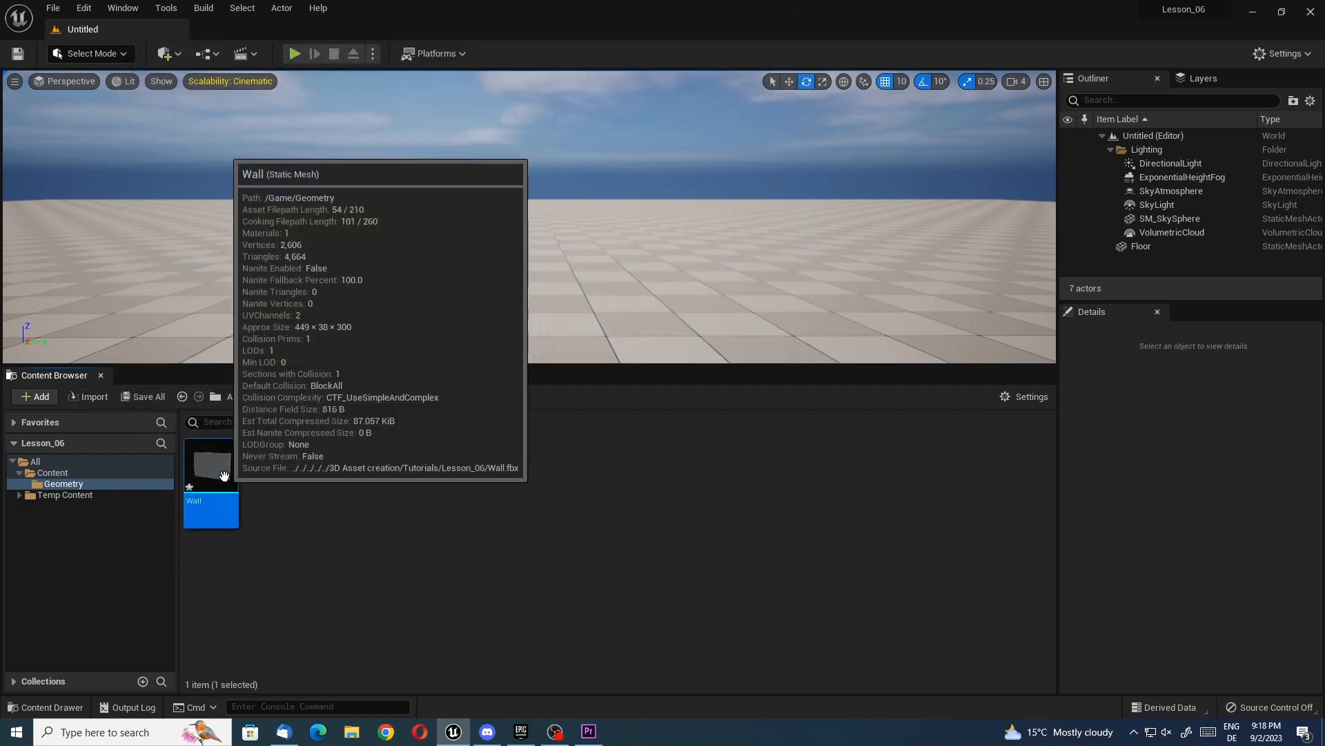
- Rename the imported mesh to SM_Wall and place it in the level
{"action": "key", "text": "F2"}
{"action": "key", "text": "Home"}
{"action": "type", "text": "SM_"}
{"action": "key", "text": "Return"}
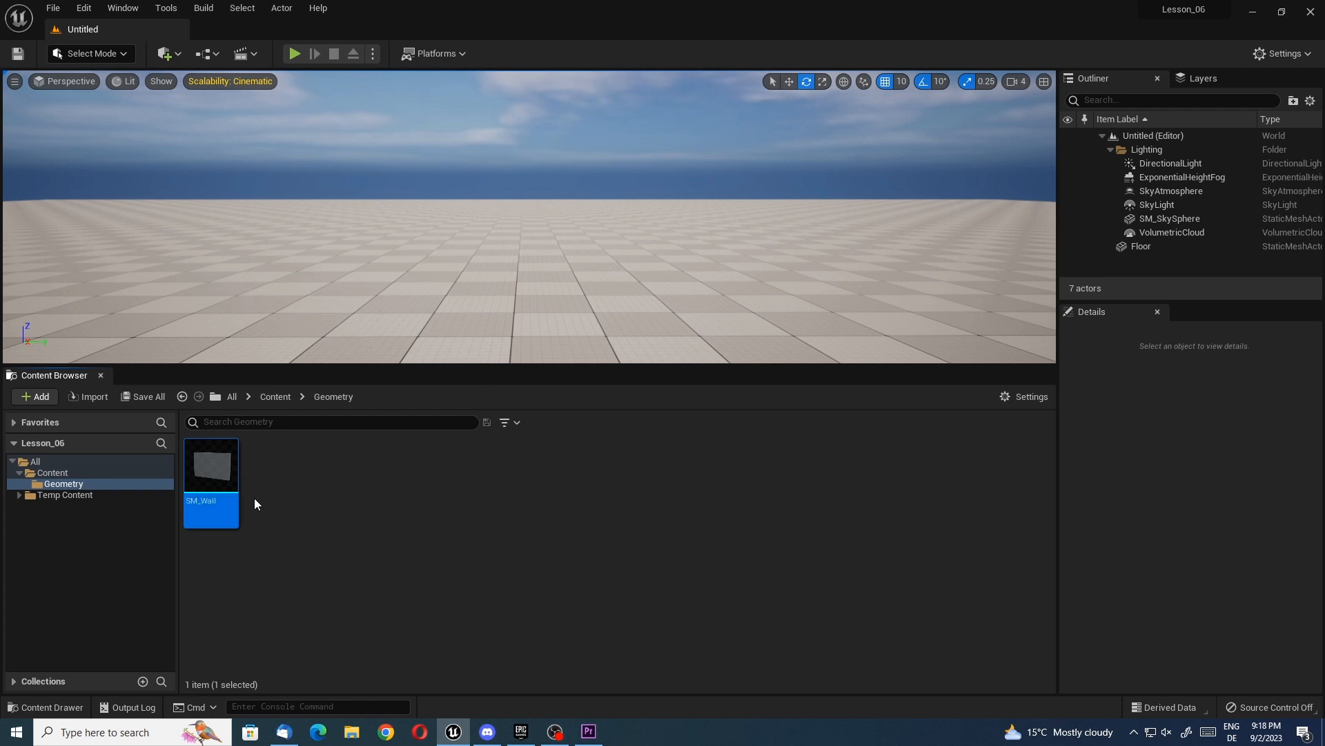
{"action": "left_click_drag", "start_coordinate": [210, 476], "coordinate": [425, 413]}
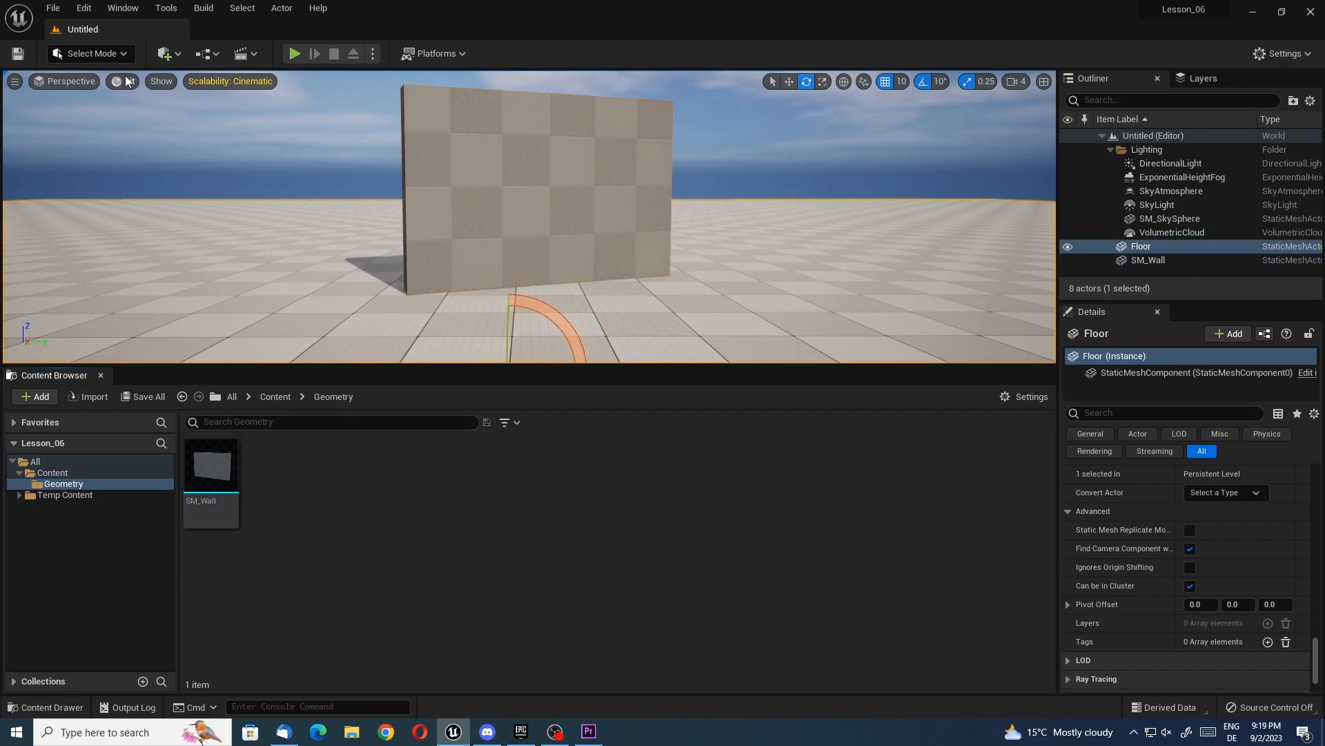
- Show the level in Wireframe view mode and examine the wall's mesh density up close
{"action": "left_click", "coordinate": [119, 81]}
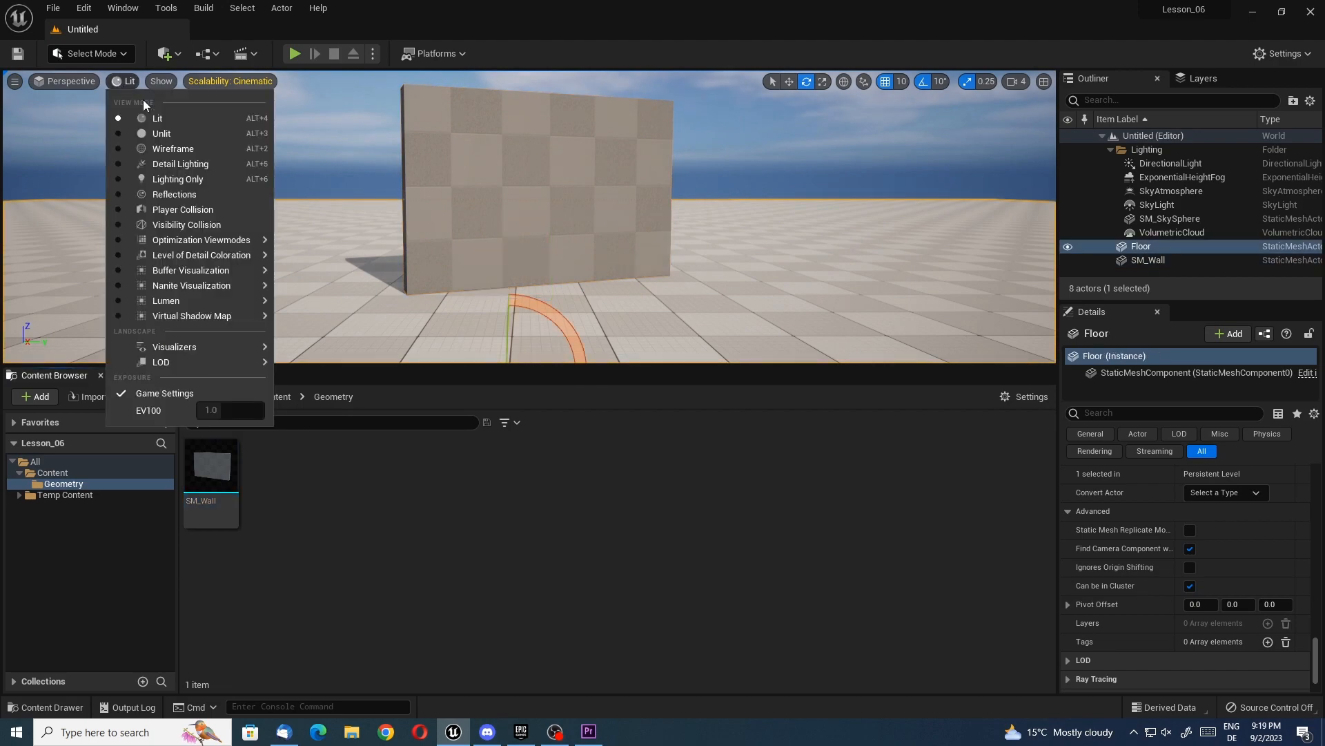
{"action": "left_click", "coordinate": [172, 148]}
{"action": "key", "text": "w"}
{"action": "mouse_move", "coordinate": [517, 257]}
{"action": "right_mouse_down"}
{"action": "mouse_move", "coordinate": [507, 238]}
{"action": "mouse_move", "coordinate": [528, 257]}
{"action": "mouse_move", "coordinate": [512, 259]}
{"action": "right_mouse_up"}
{"action": "key", "text": "d"}
{"action": "key", "text": "s"}
- Enlarge the viewport by reducing the content browser's height, and frame the wall closer up
{"action": "left_click_drag", "start_coordinate": [579, 375], "coordinate": [583, 578]}
{"action": "right_click_drag", "start_coordinate": [494, 104], "coordinate": [498, 92]}
{"action": "key", "text": "w"}
{"action": "left_click_drag", "start_coordinate": [446, 585], "coordinate": [459, 511]}
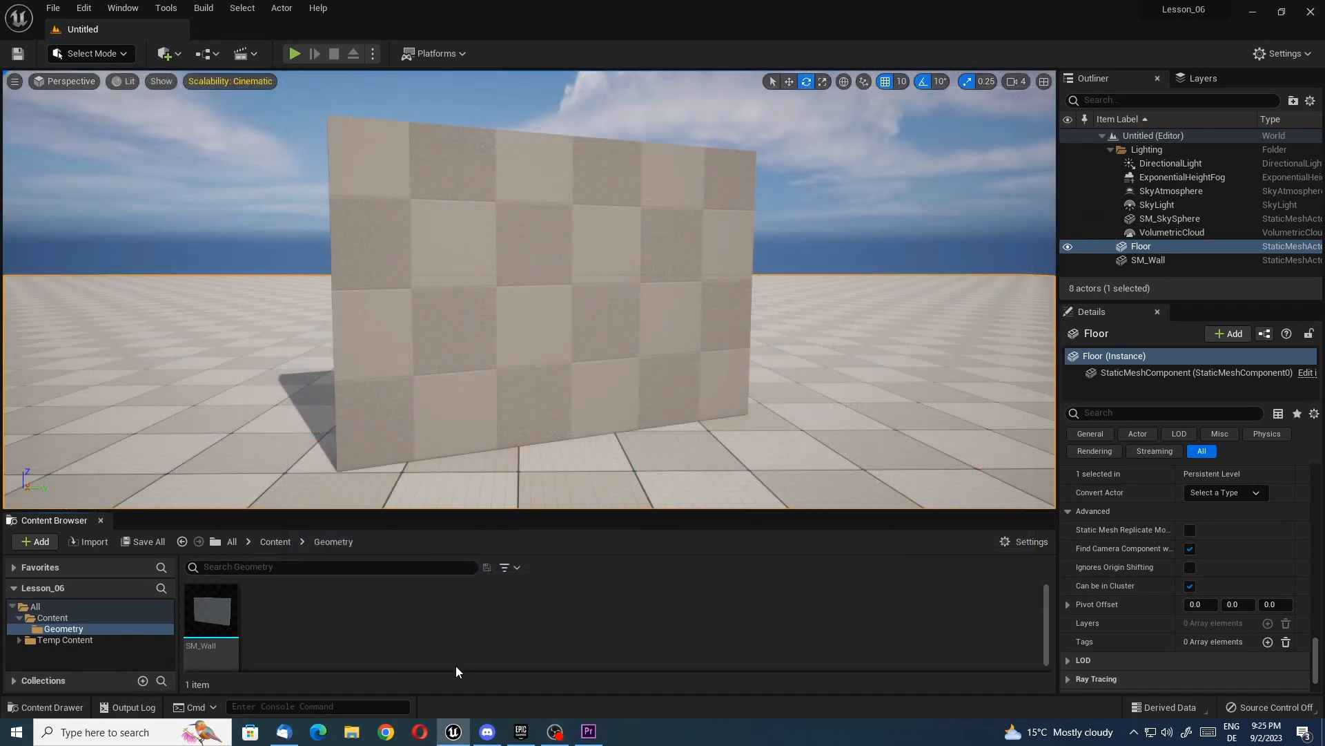
- Create a folder named Materials in Content and open it
{"action": "left_click", "coordinate": [275, 543]}
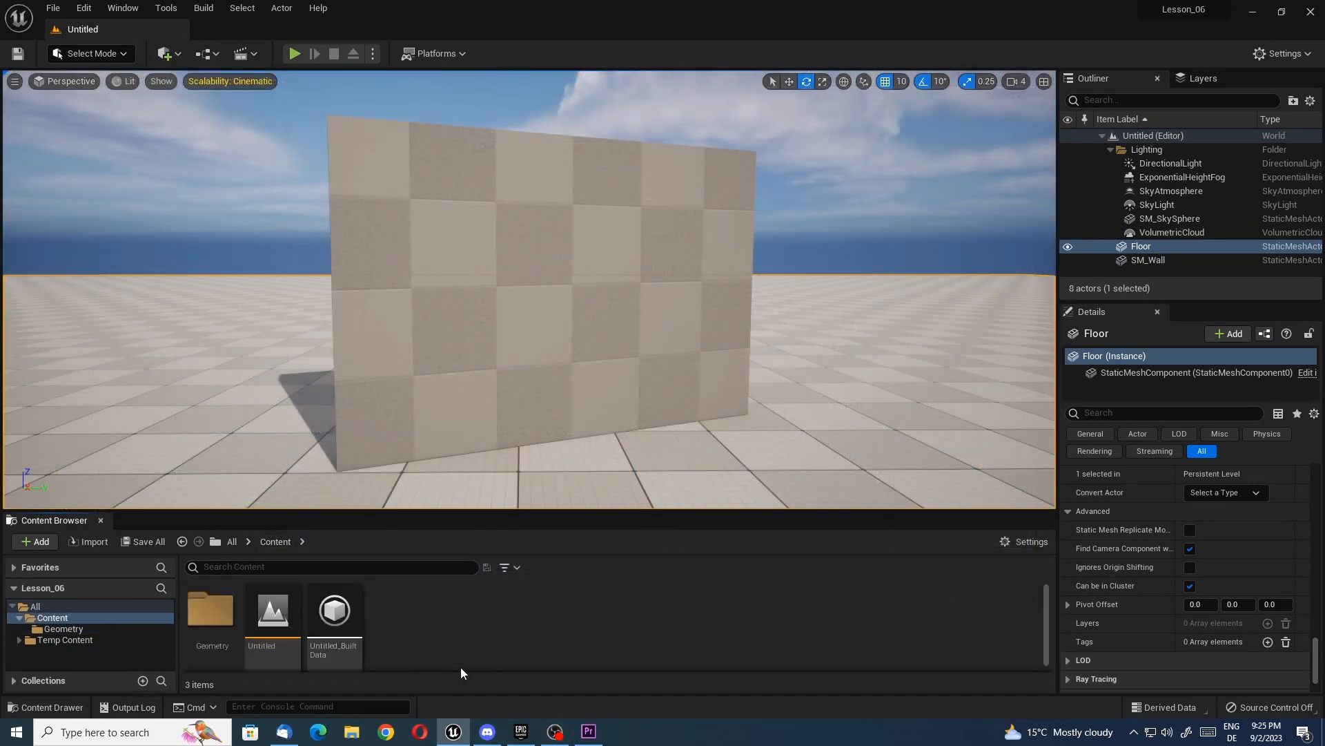
{"action": "right_click", "coordinate": [455, 625]}
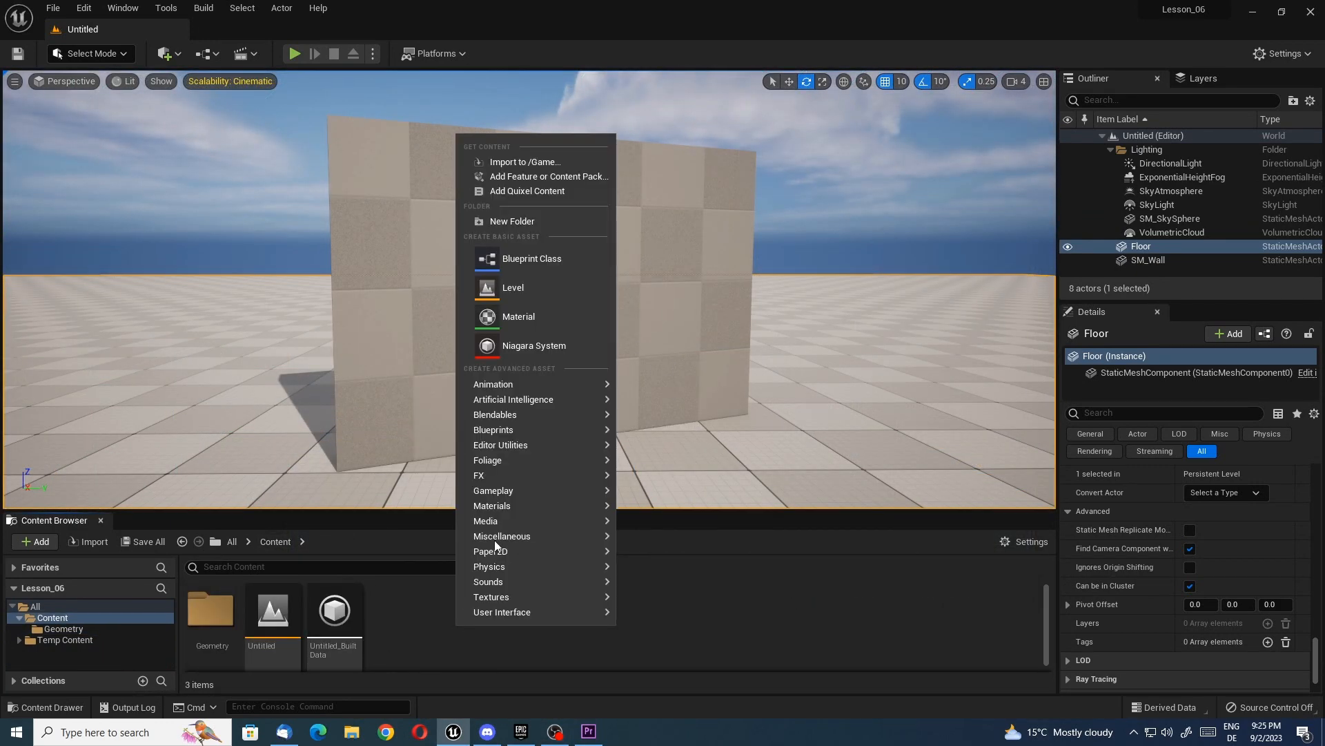
{"action": "left_click", "coordinate": [519, 223]}
{"action": "type", "text": "Materials"}
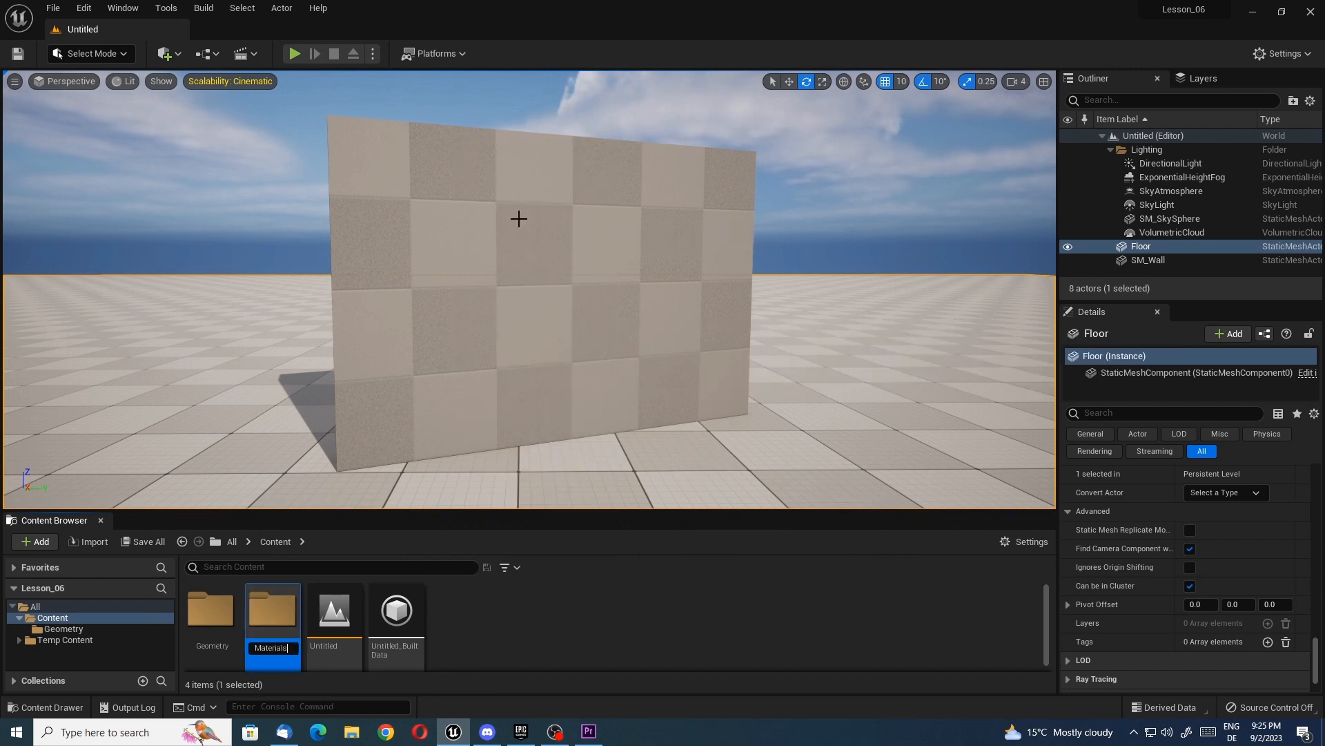
{"action": "key", "text": "Return"}
{"action": "key", "text": "Return"}
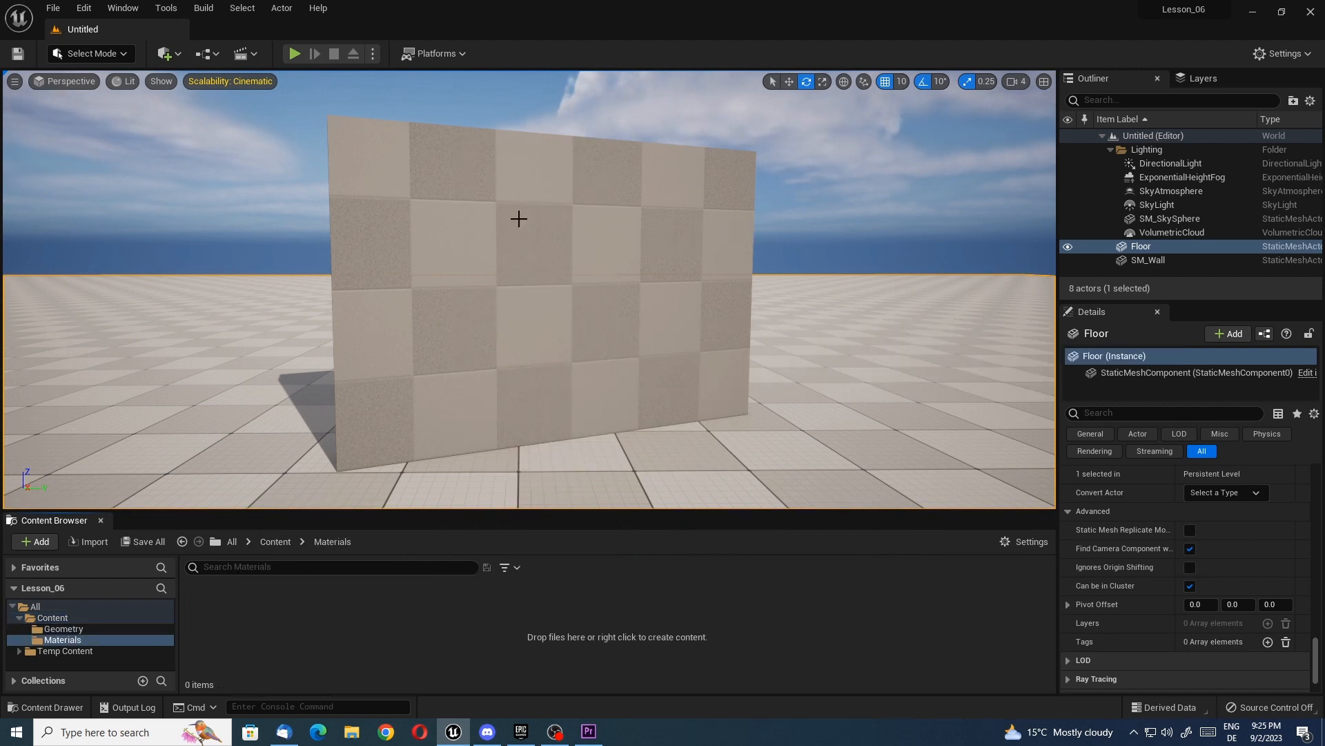
- Create a material named Vertex_Painting_Mat in the Materials folder and save all unsaved content
{"action": "right_click", "coordinate": [362, 644]}
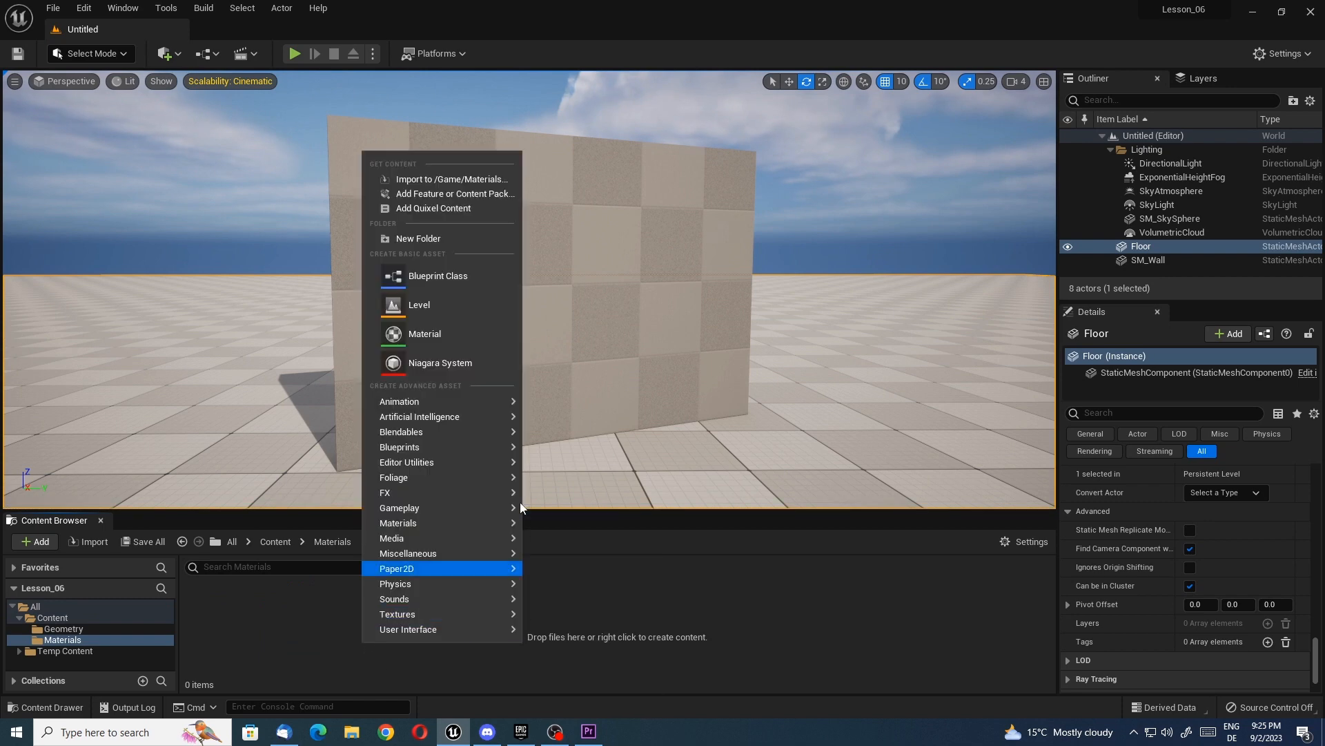
{"action": "left_click", "coordinate": [458, 333]}
{"action": "type", "text": "Ve"}
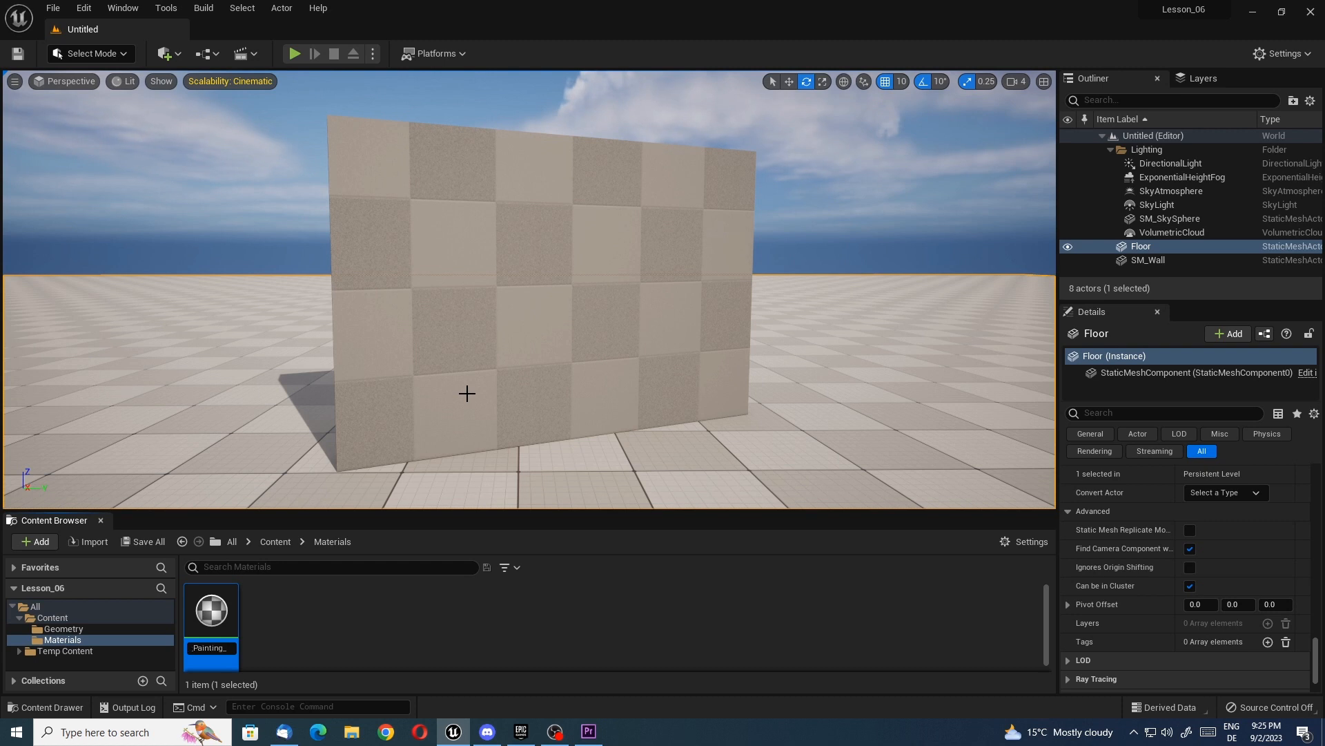
{"action": "key", "text": "Return"}
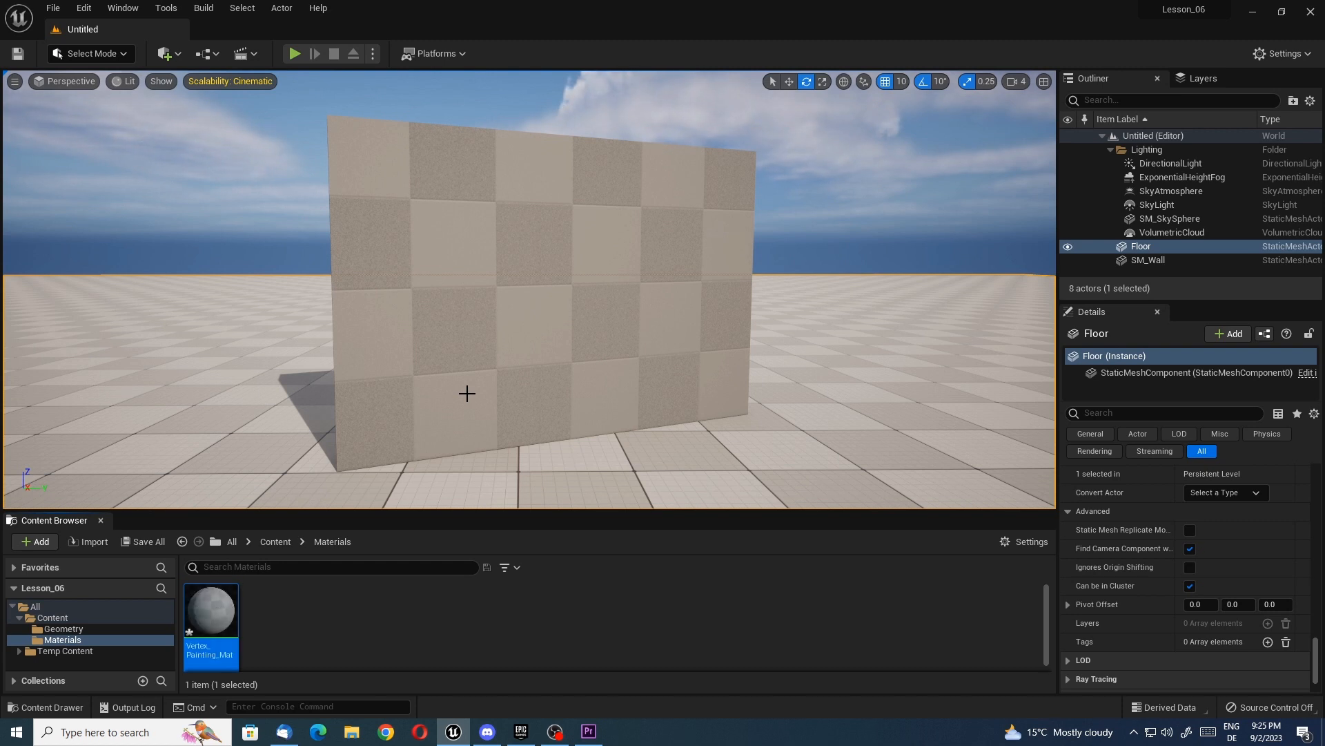
{"action": "left_click", "coordinate": [144, 541]}
{"action": "left_click", "coordinate": [769, 518]}
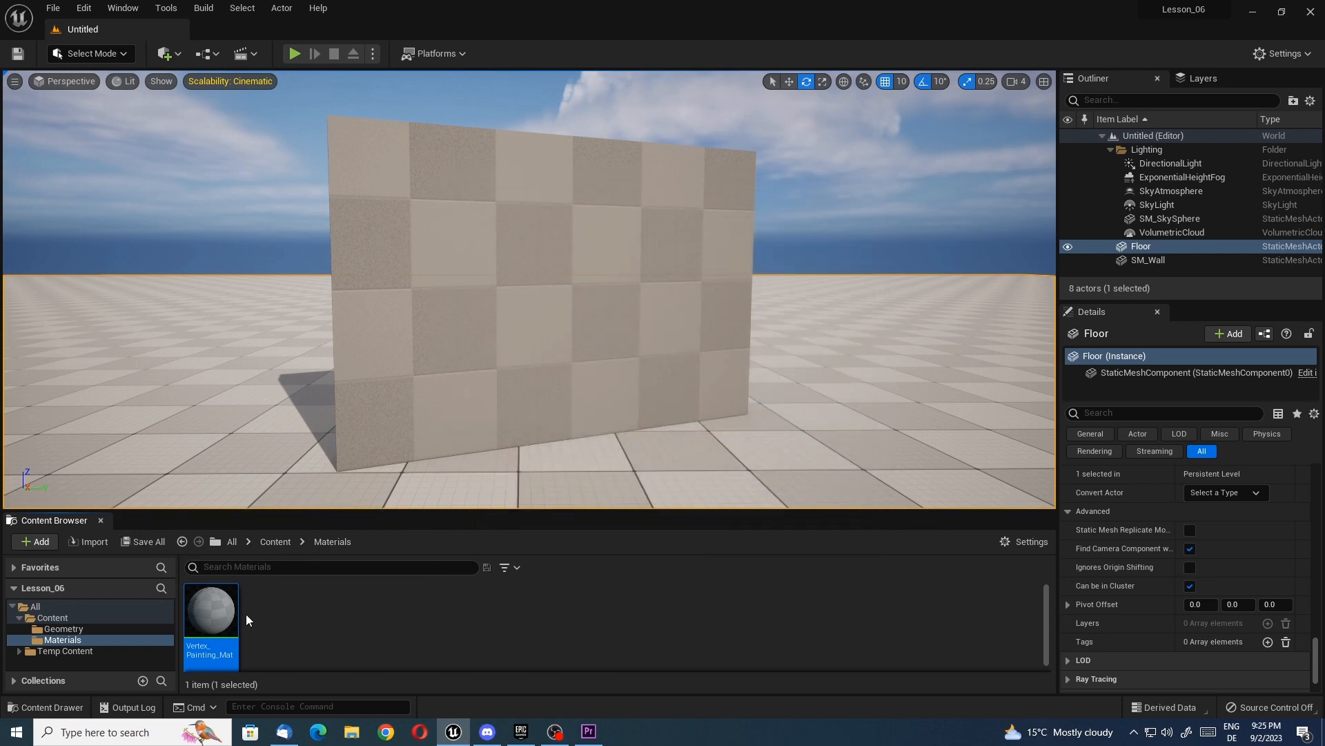
- Open Vertex_Painting_Mat and add a Vertex Color node to its graph
{"action": "double_click", "coordinate": [211, 613]}
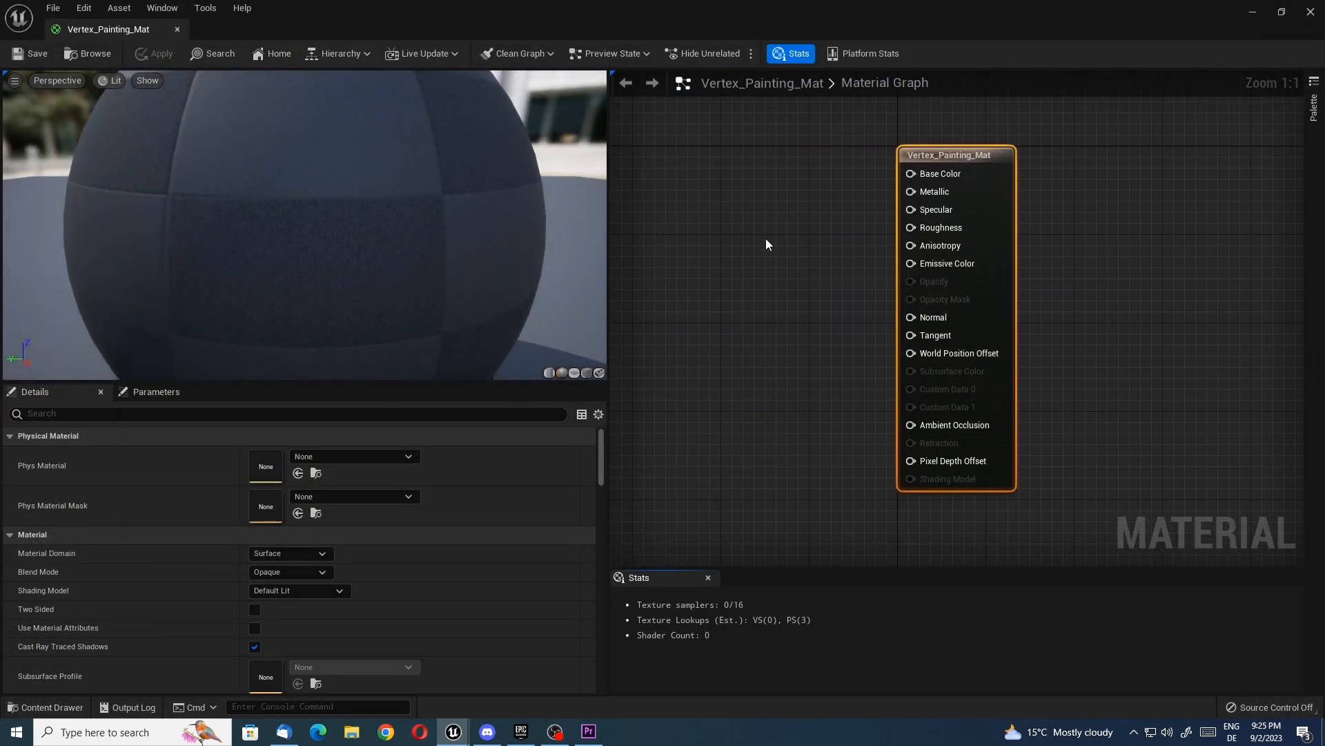
{"action": "right_click", "coordinate": [751, 218]}
{"action": "type", "text": "ver"}
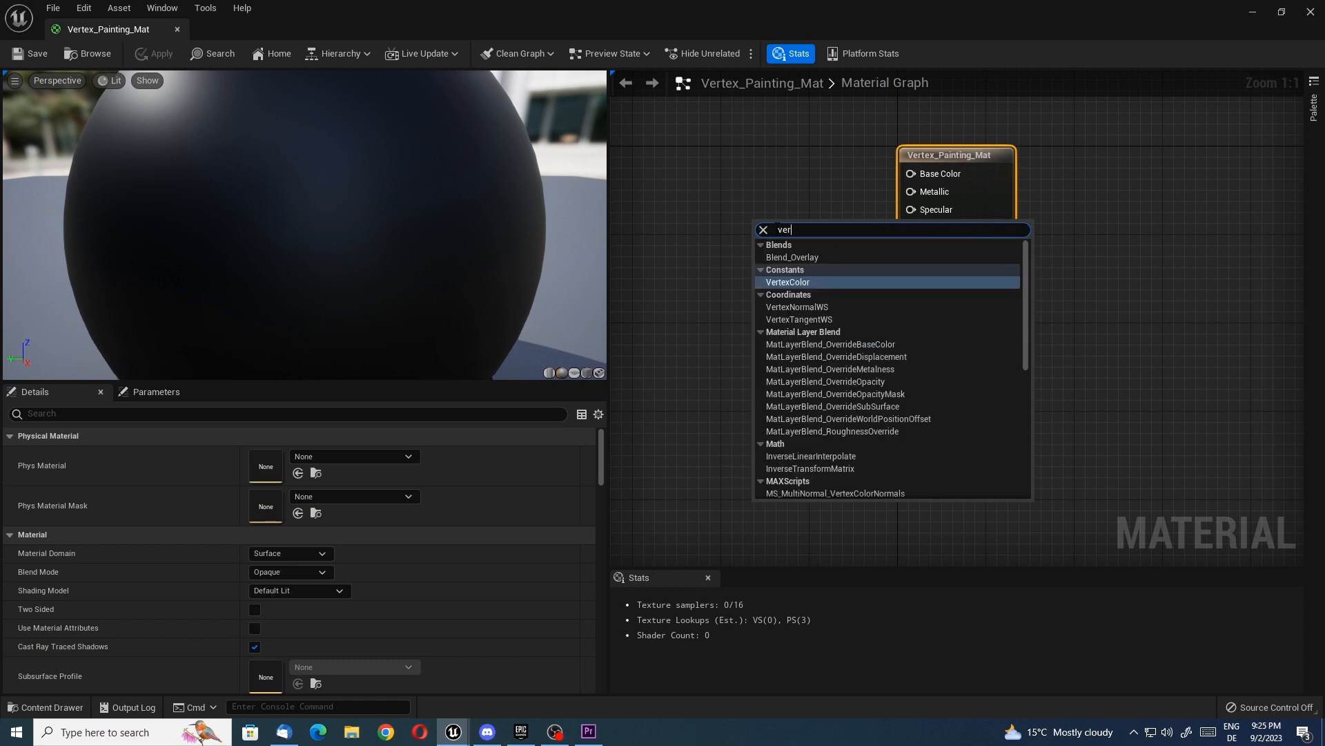
{"action": "type", "text": "te"}
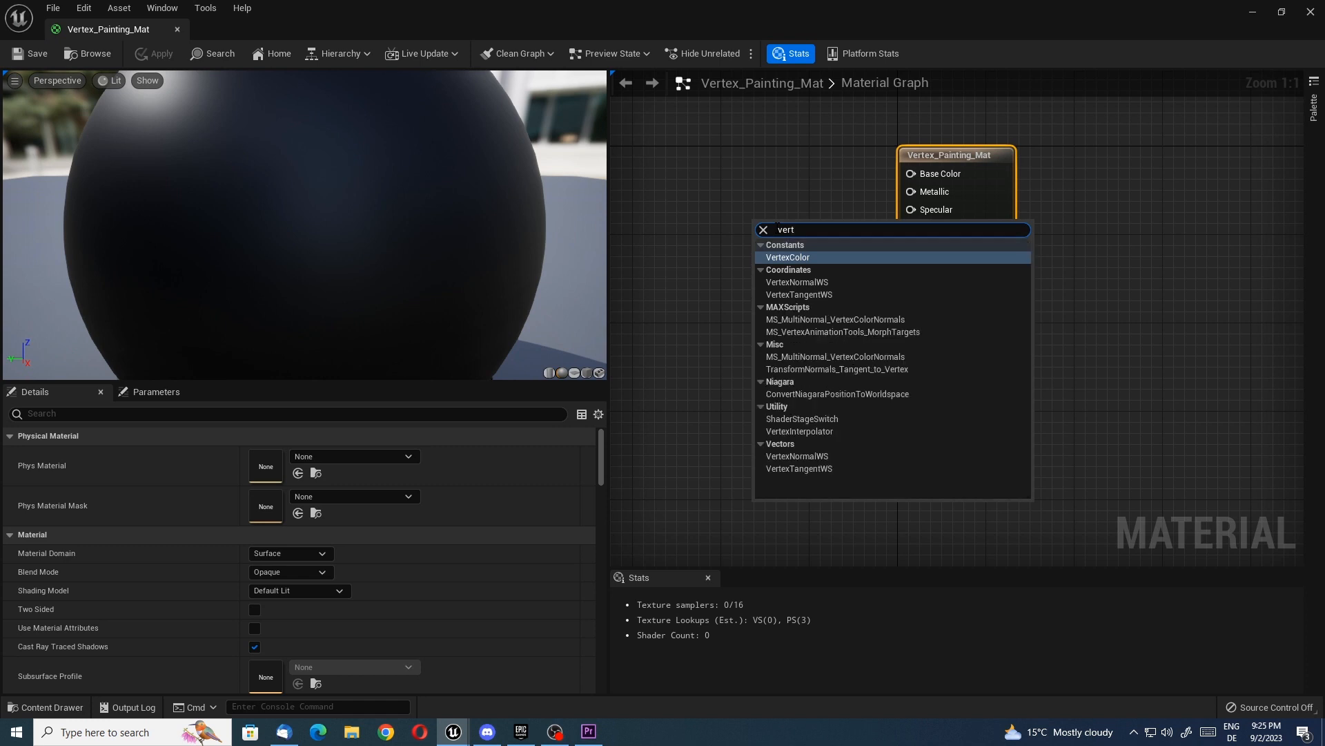
{"action": "left_click", "coordinate": [813, 256]}
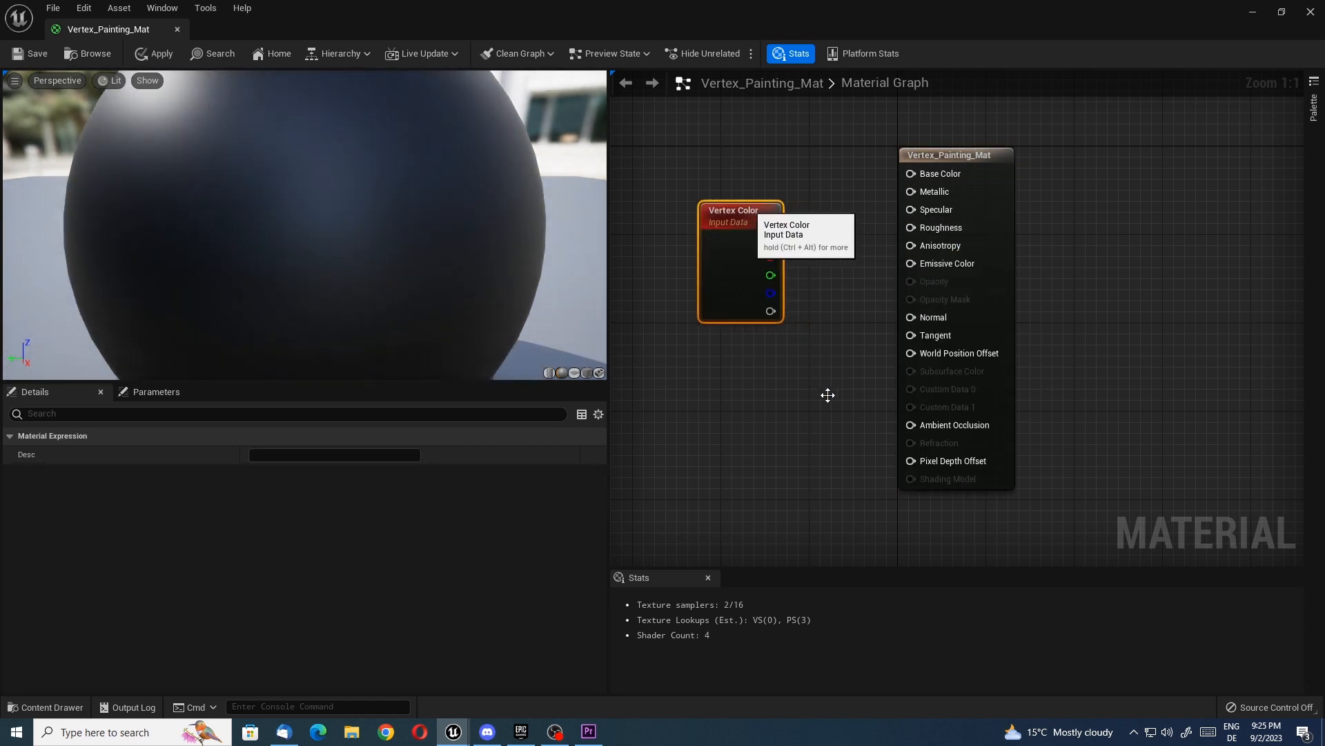
- Connect the Vertex Color node's combined colour output to Base Color, then save and close the material
{"action": "left_click_drag", "start_coordinate": [769, 239], "coordinate": [910, 174]}
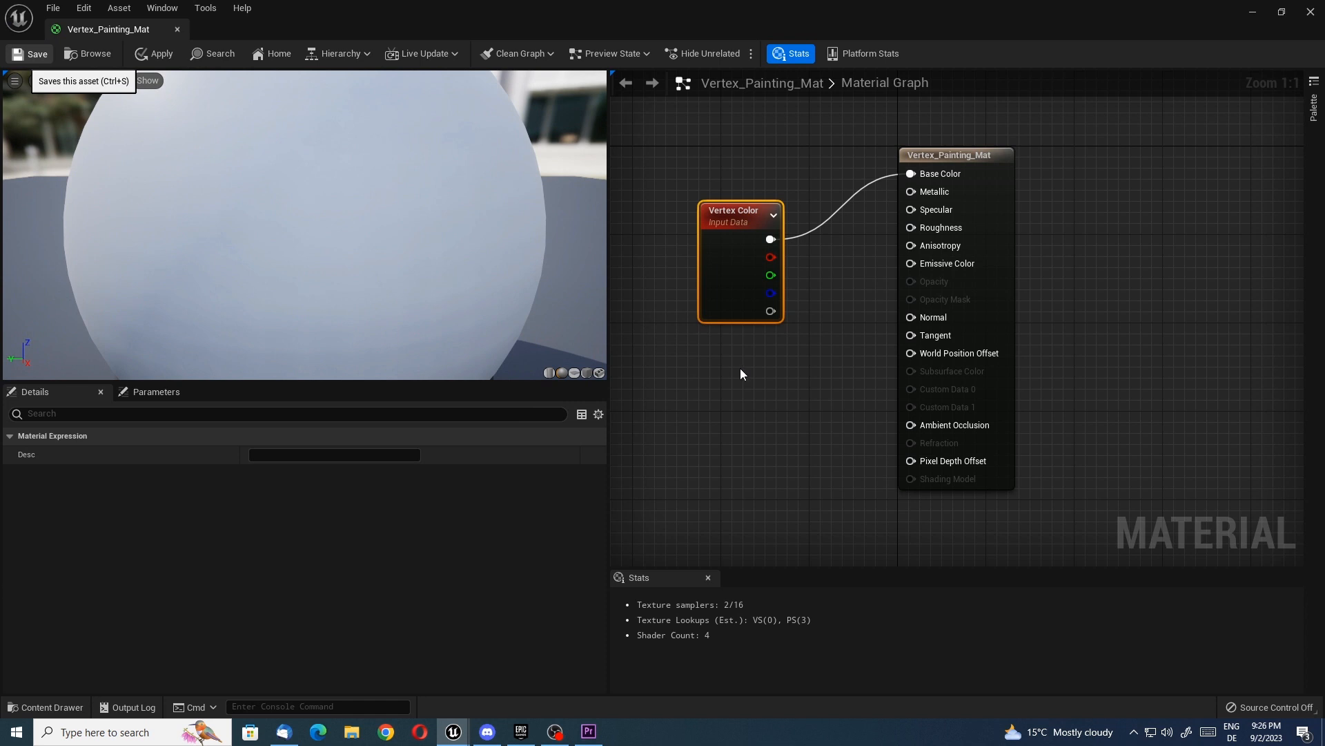
{"action": "key", "text": "ctrl+s"}
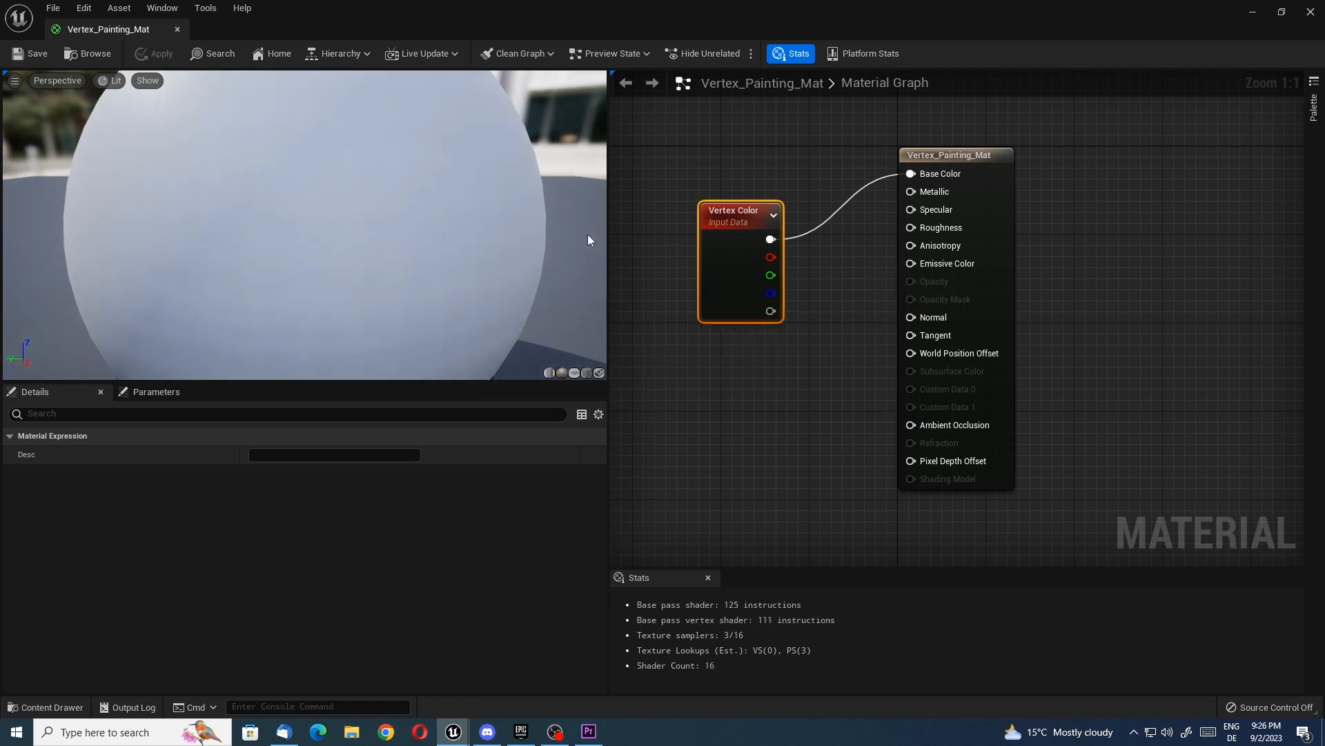
{"action": "left_click", "coordinate": [177, 30]}
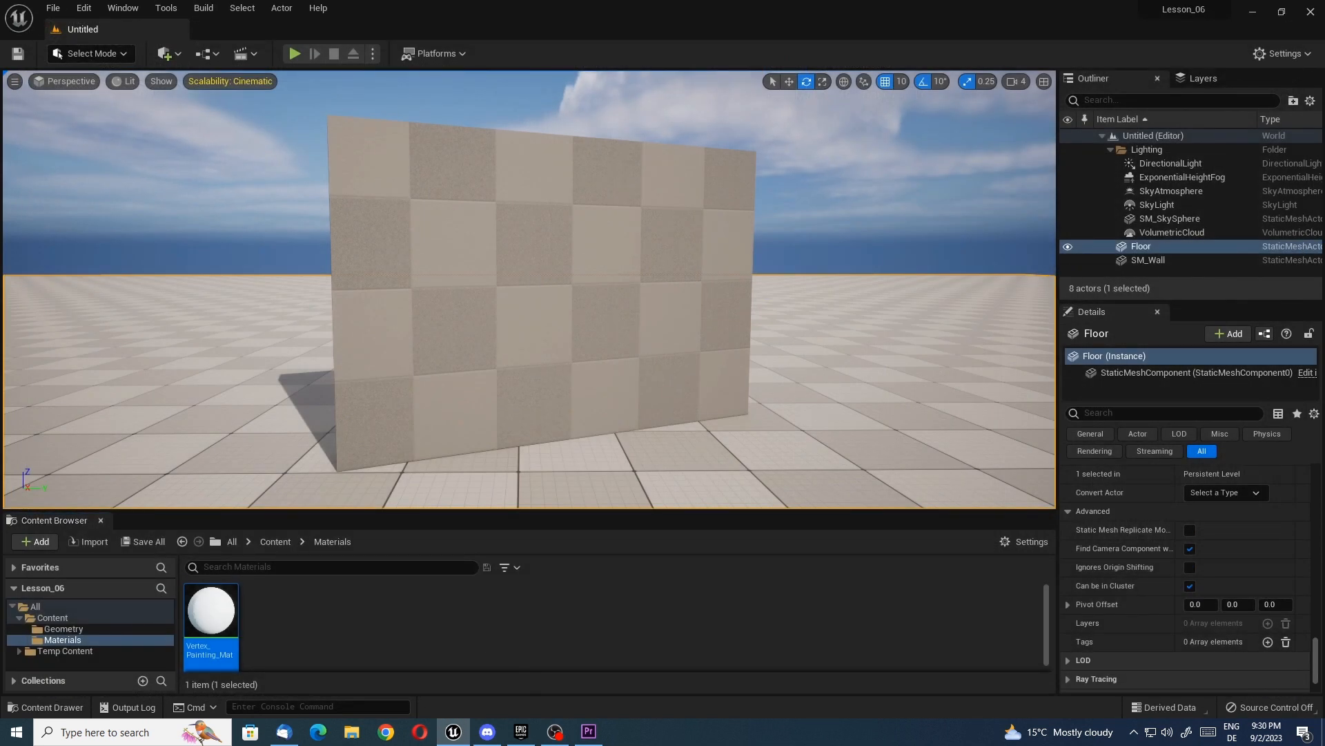
- Assign Vertex_Painting_Mat to material Element 0 of the SM_Wall actor
{"action": "left_click", "coordinate": [538, 290]}
{"action": "left_click_drag", "start_coordinate": [1316, 643], "coordinate": [1317, 477]}
{"action": "left_click_drag", "start_coordinate": [219, 610], "coordinate": [1204, 609]}
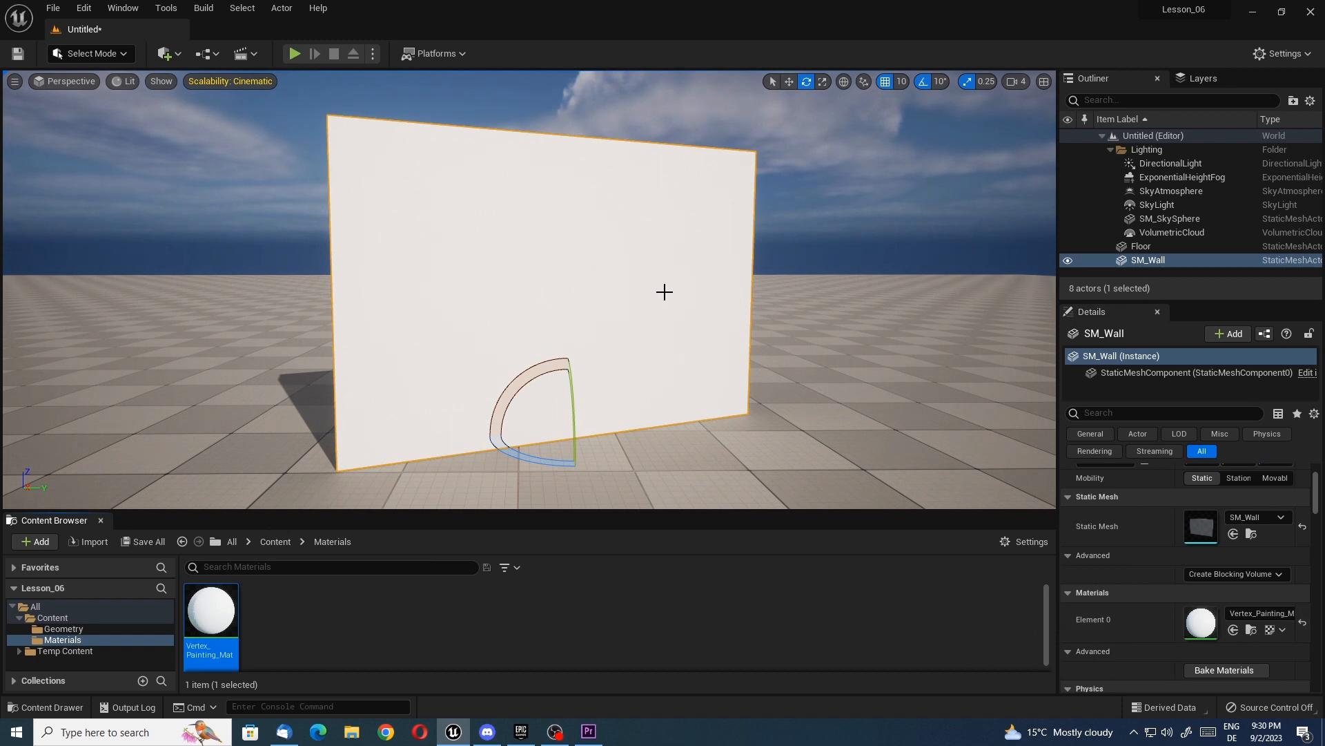
- Switch to Mesh Paint mode, activate the Paint tool for vertex colours, and set the Color View Mode to RGB Channels
{"action": "left_click", "coordinate": [123, 58]}
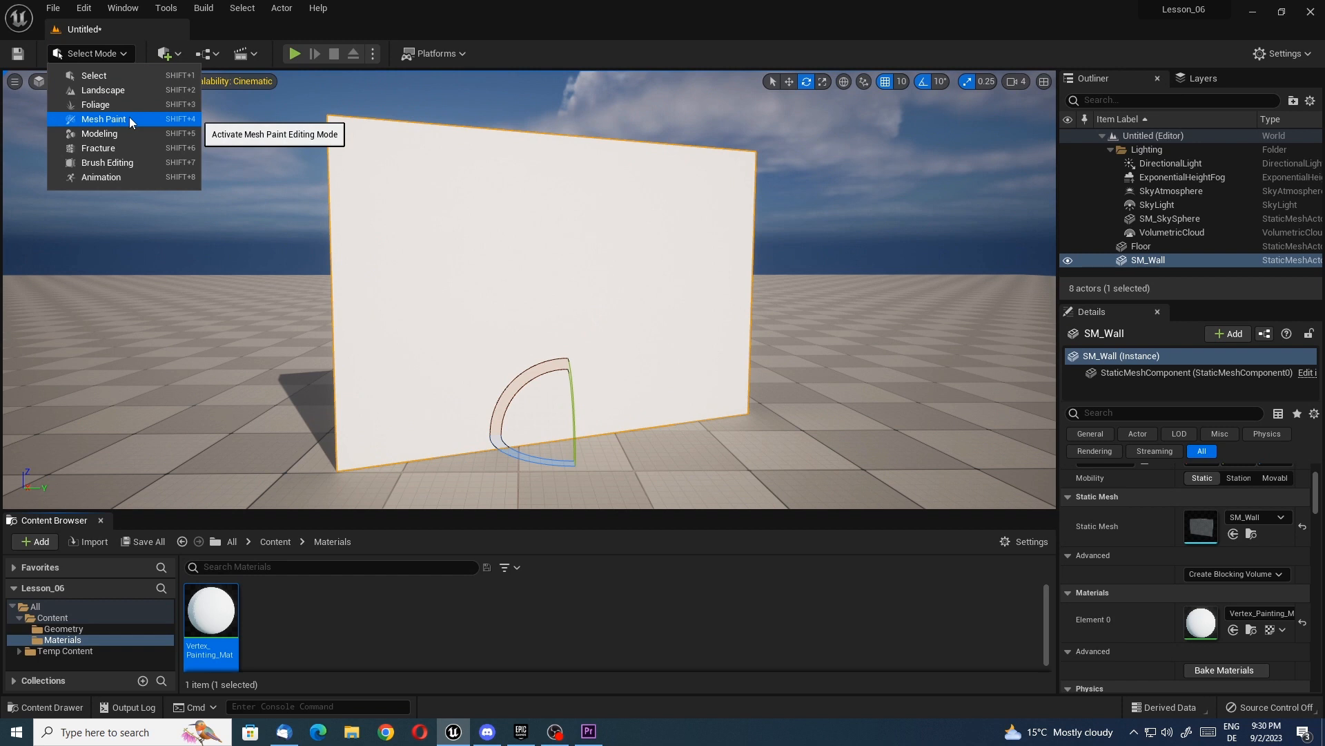
{"action": "left_click", "coordinate": [103, 120]}
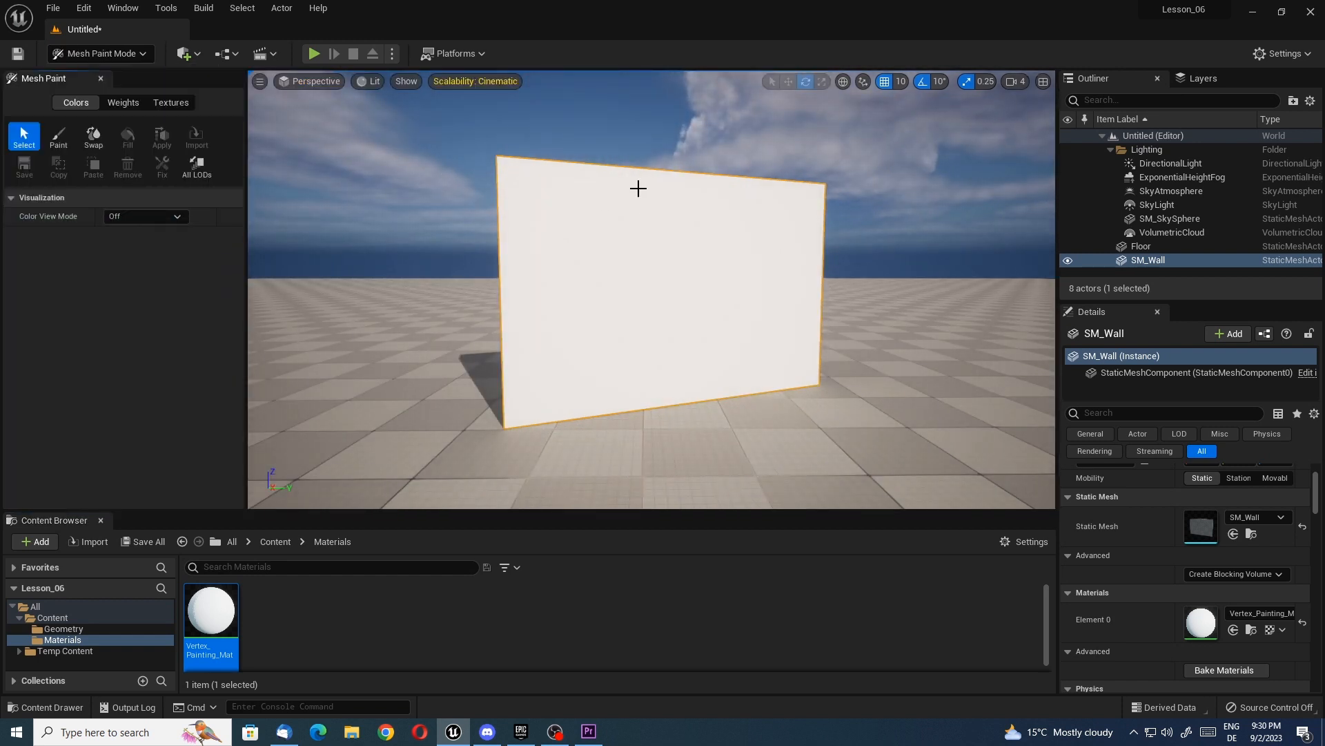
{"action": "left_click", "coordinate": [60, 147]}
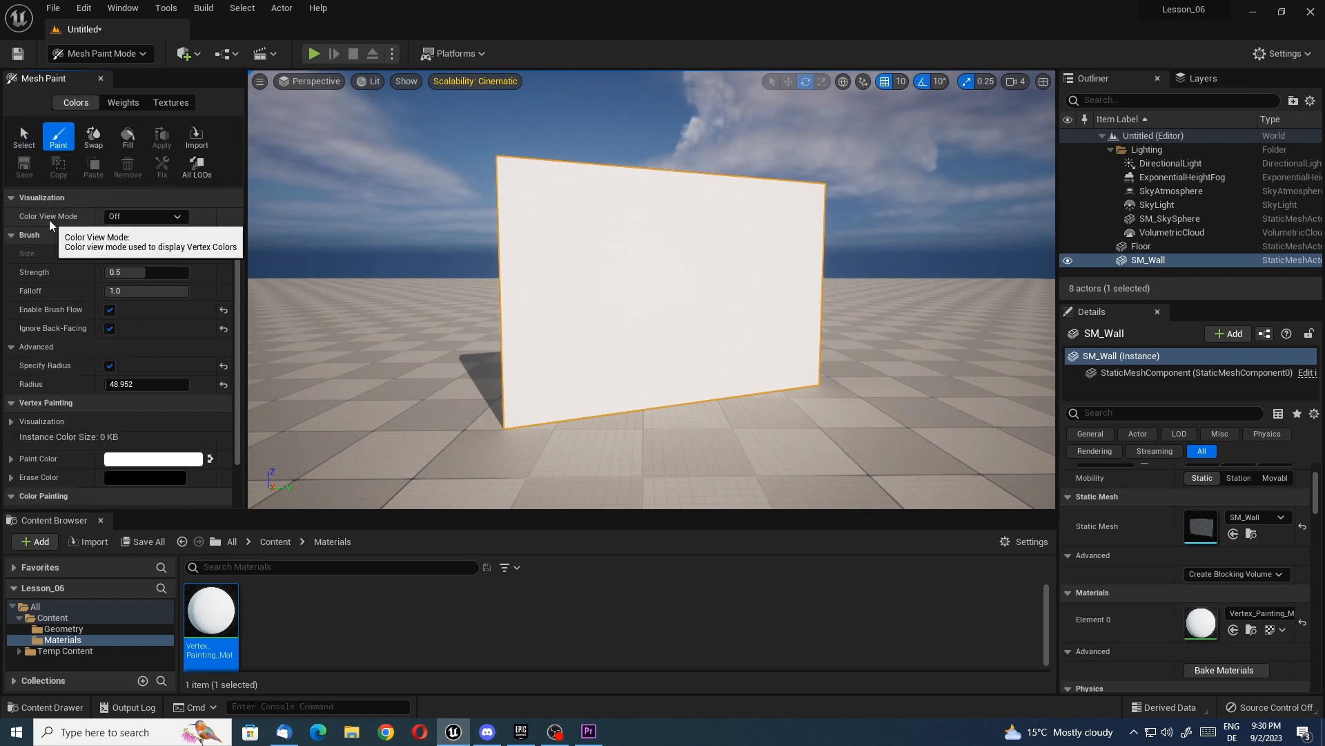
{"action": "left_click", "coordinate": [148, 217]}
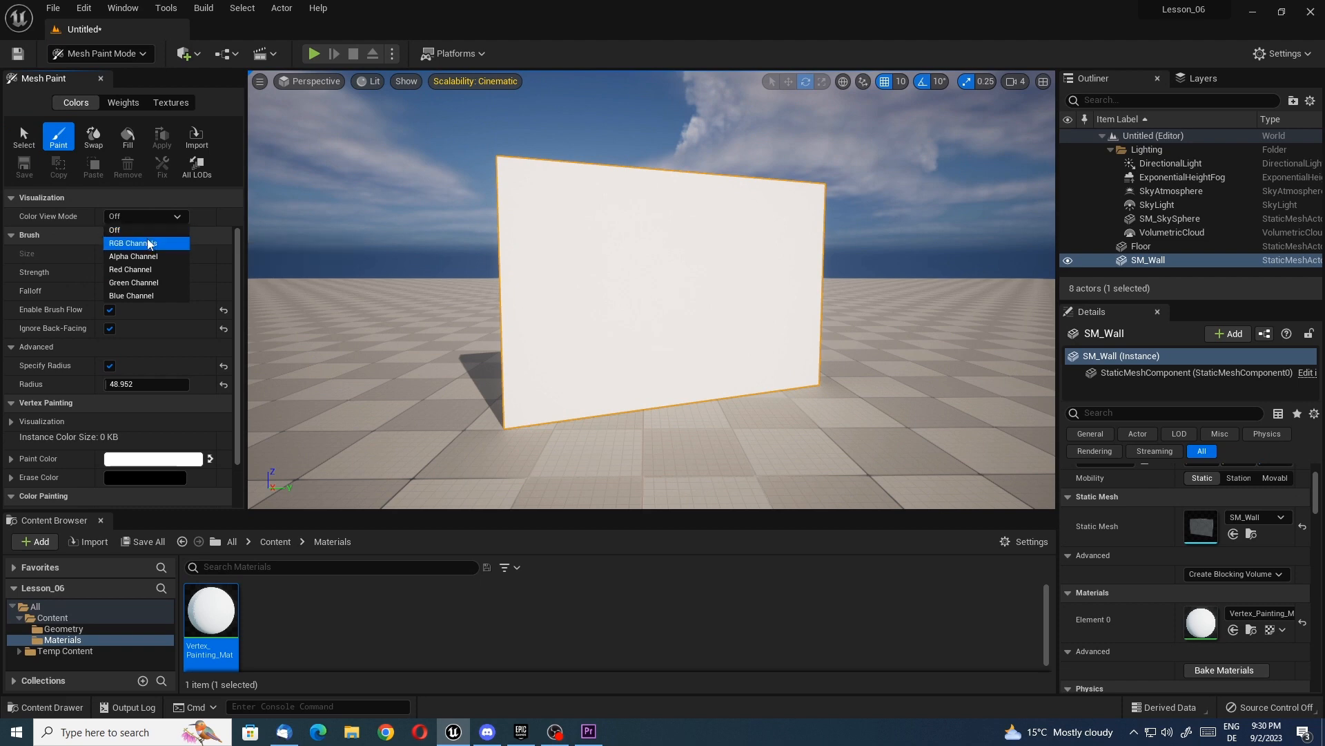
{"action": "left_click", "coordinate": [132, 243]}
{"action": "left_click", "coordinate": [621, 272]}
- Set the paint colour to a bright pink and paint over most of the wall's surface
{"action": "left_click", "coordinate": [167, 459]}
{"action": "left_click_drag", "start_coordinate": [245, 470], "coordinate": [315, 455]}
{"action": "left_click", "coordinate": [361, 693]}
{"action": "mouse_move", "coordinate": [573, 269]}
{"action": "left_mouse_down"}
{"action": "mouse_move", "coordinate": [640, 234]}
{"action": "mouse_move", "coordinate": [695, 266]}
{"action": "mouse_move", "coordinate": [677, 317]}
{"action": "mouse_move", "coordinate": [568, 355]}
{"action": "mouse_move", "coordinate": [543, 227]}
{"action": "mouse_move", "coordinate": [757, 210]}
{"action": "mouse_move", "coordinate": [752, 349]}
{"action": "mouse_move", "coordinate": [608, 366]}
{"action": "mouse_move", "coordinate": [645, 304]}
{"action": "mouse_move", "coordinate": [711, 296]}
{"action": "mouse_move", "coordinate": [775, 231]}
{"action": "mouse_move", "coordinate": [788, 354]}
{"action": "mouse_move", "coordinate": [615, 368]}
{"action": "mouse_move", "coordinate": [536, 262]}
{"action": "mouse_move", "coordinate": [628, 196]}
{"action": "mouse_move", "coordinate": [747, 233]}
{"action": "mouse_move", "coordinate": [527, 384]}
{"action": "mouse_move", "coordinate": [675, 222]}
{"action": "mouse_move", "coordinate": [757, 312]}
{"action": "mouse_move", "coordinate": [814, 186]}
{"action": "mouse_move", "coordinate": [794, 290]}
{"action": "mouse_move", "coordinate": [287, 372]}
{"action": "left_mouse_up"}
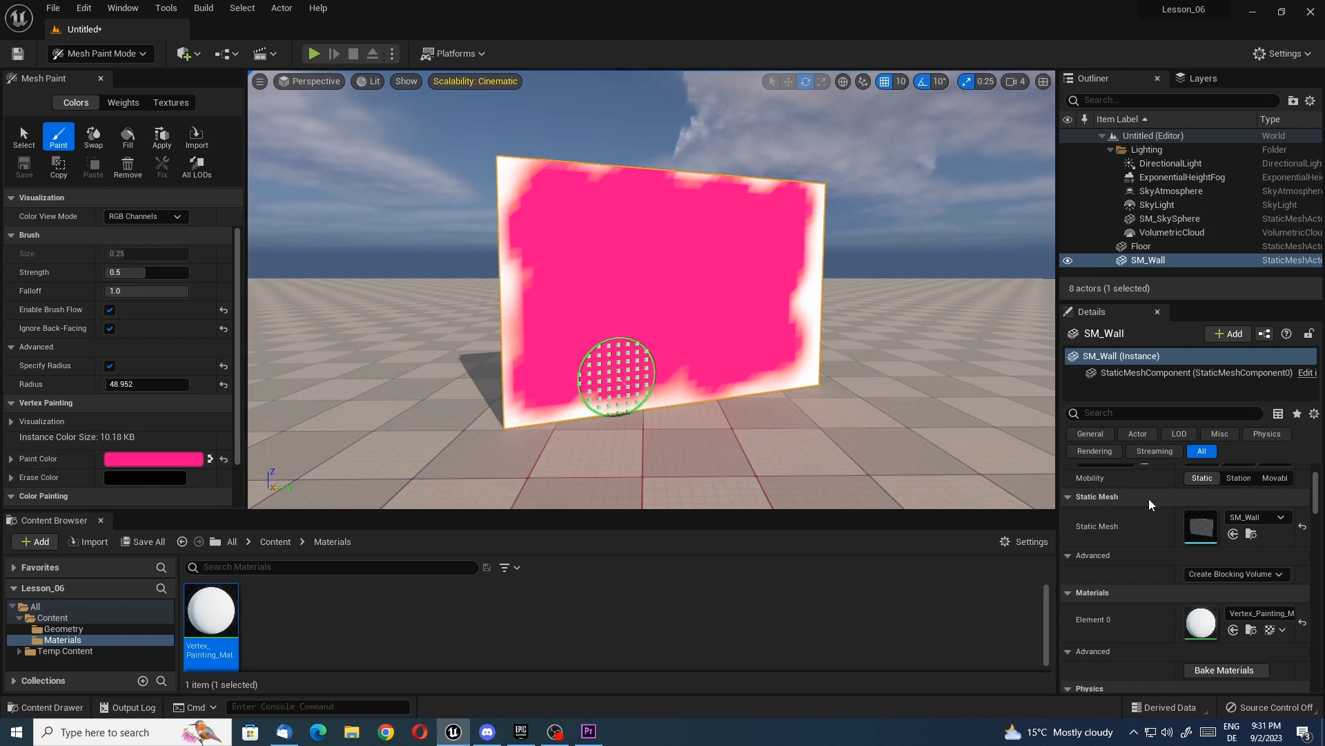
- Switch to Materialize and load Brick_Wall.jpg from the Brick textures folder as the diffuse map
{"action": "left_click", "coordinate": [555, 731]}
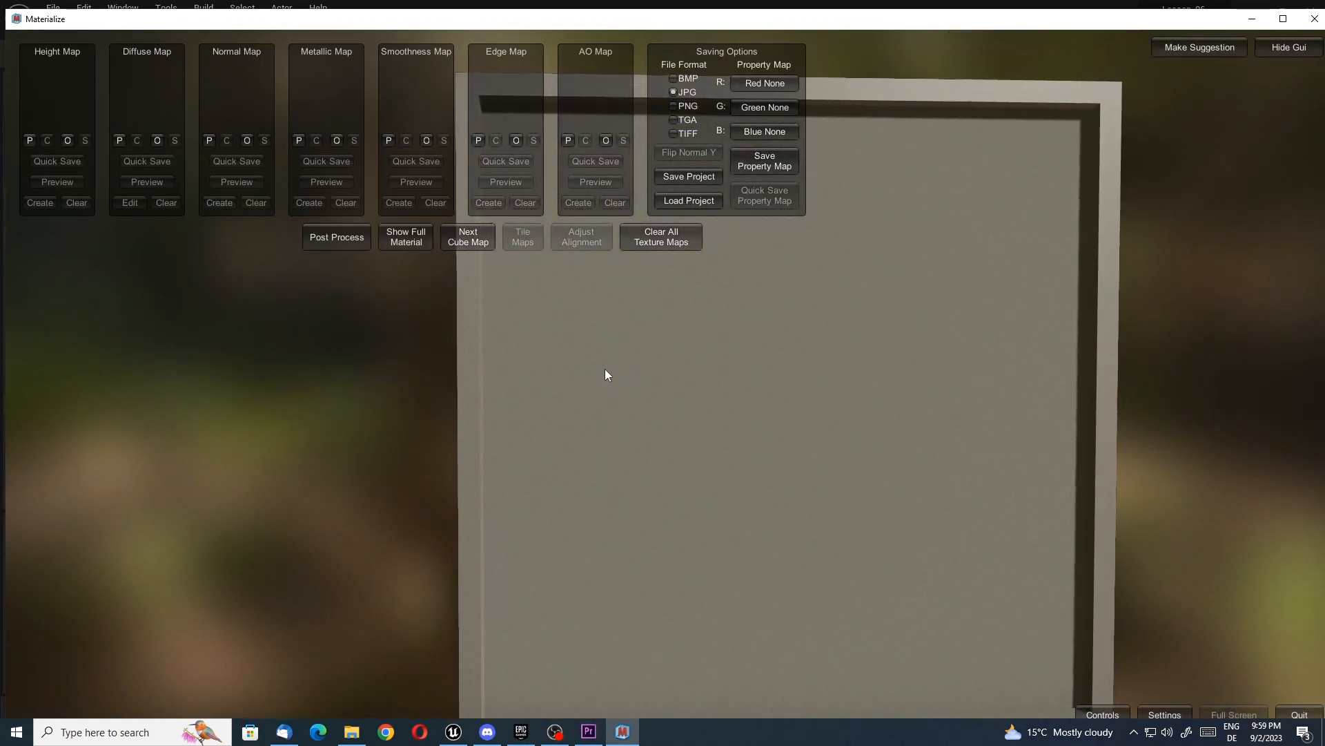
{"action": "left_click", "coordinate": [157, 141]}
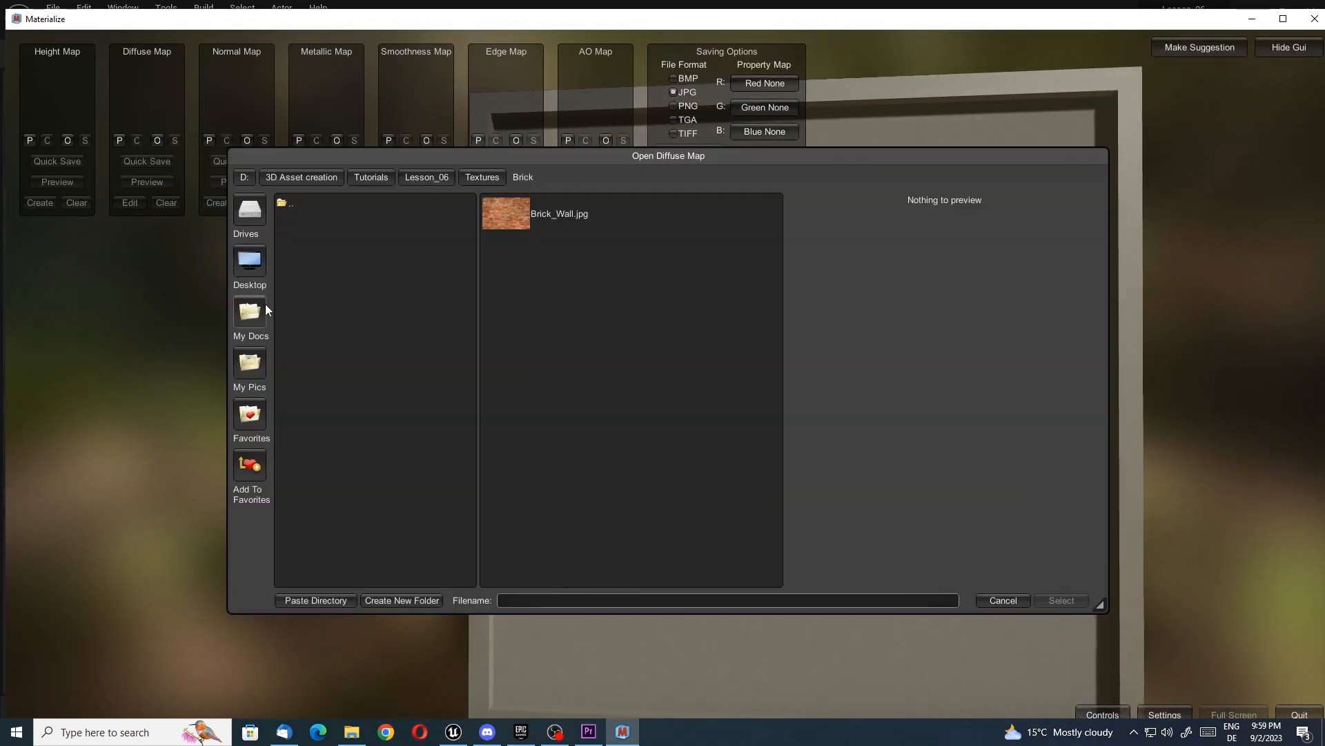
{"action": "double_click", "coordinate": [503, 214]}
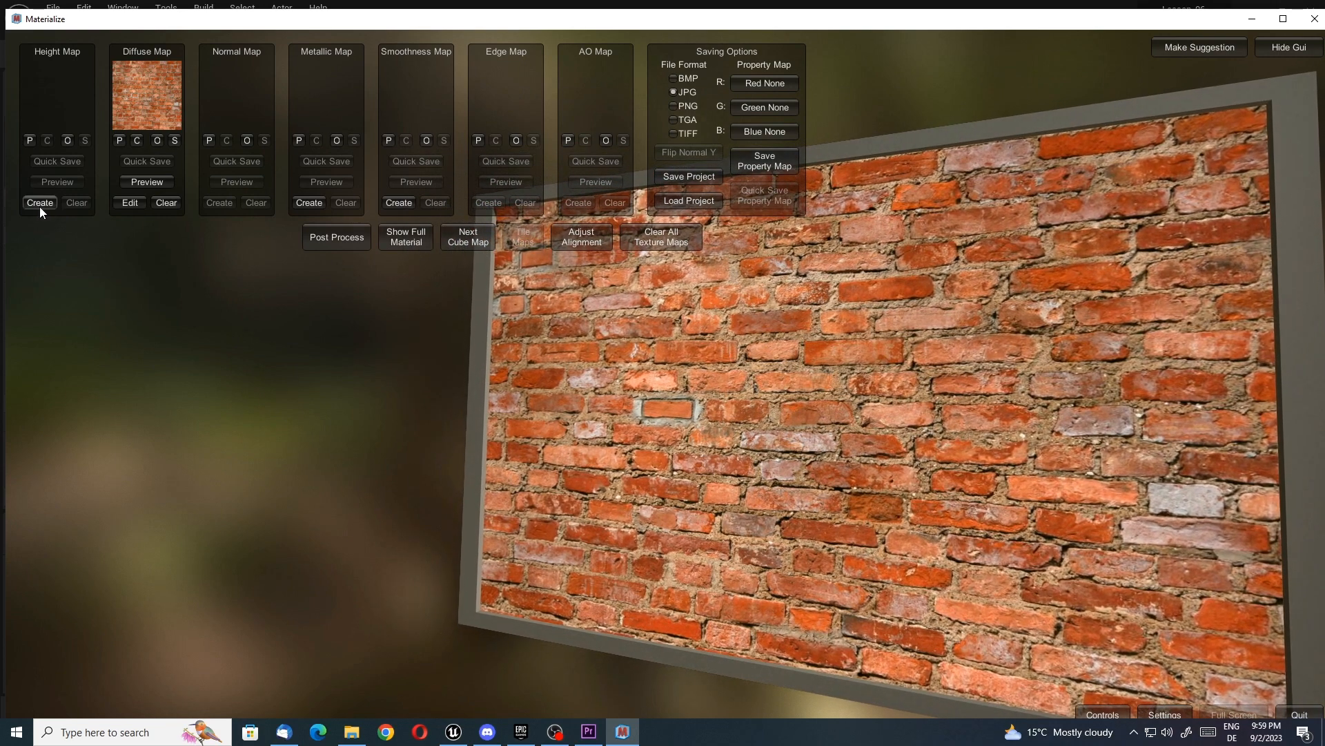
- Generate the height map from the brick diffuse with a Final Bias of about -0.182
{"action": "left_click", "coordinate": [40, 204]}
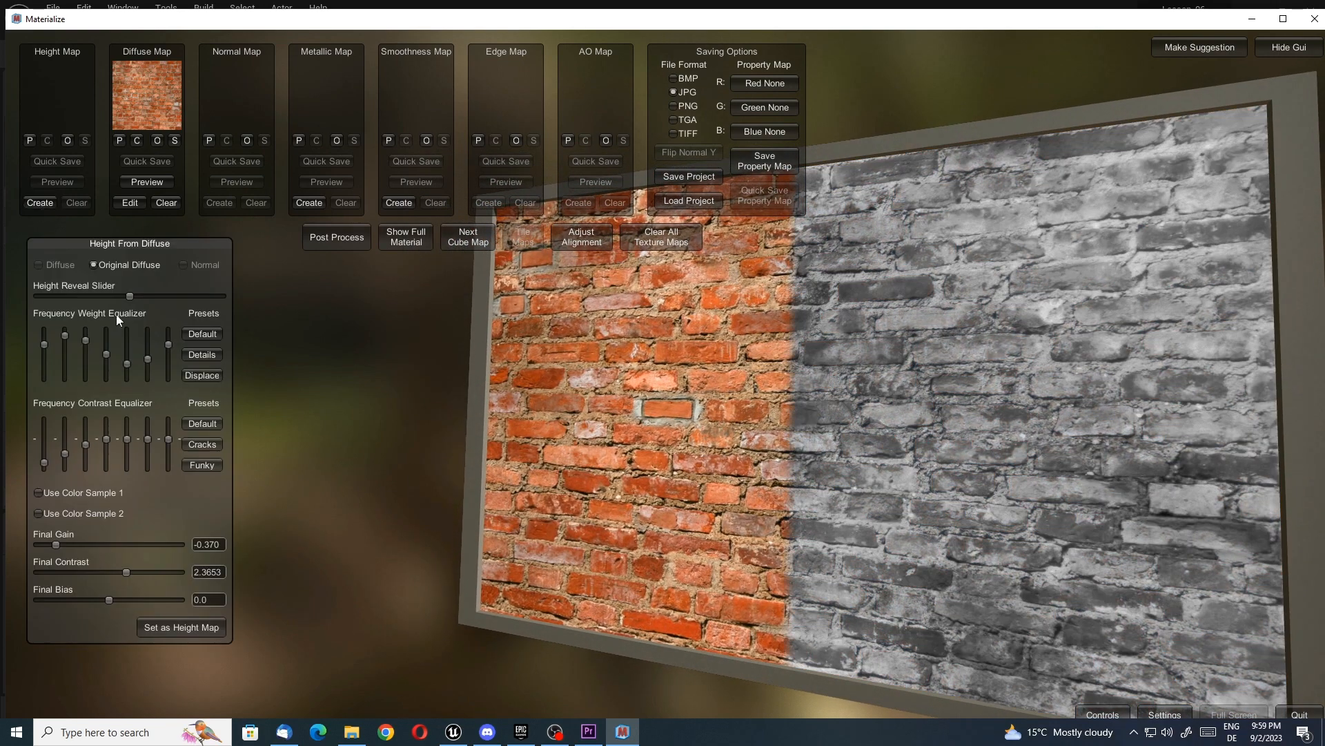
{"action": "mouse_move", "coordinate": [103, 599]}
{"action": "left_mouse_down"}
{"action": "mouse_move", "coordinate": [70, 596]}
{"action": "mouse_move", "coordinate": [95, 602]}
{"action": "left_mouse_up"}
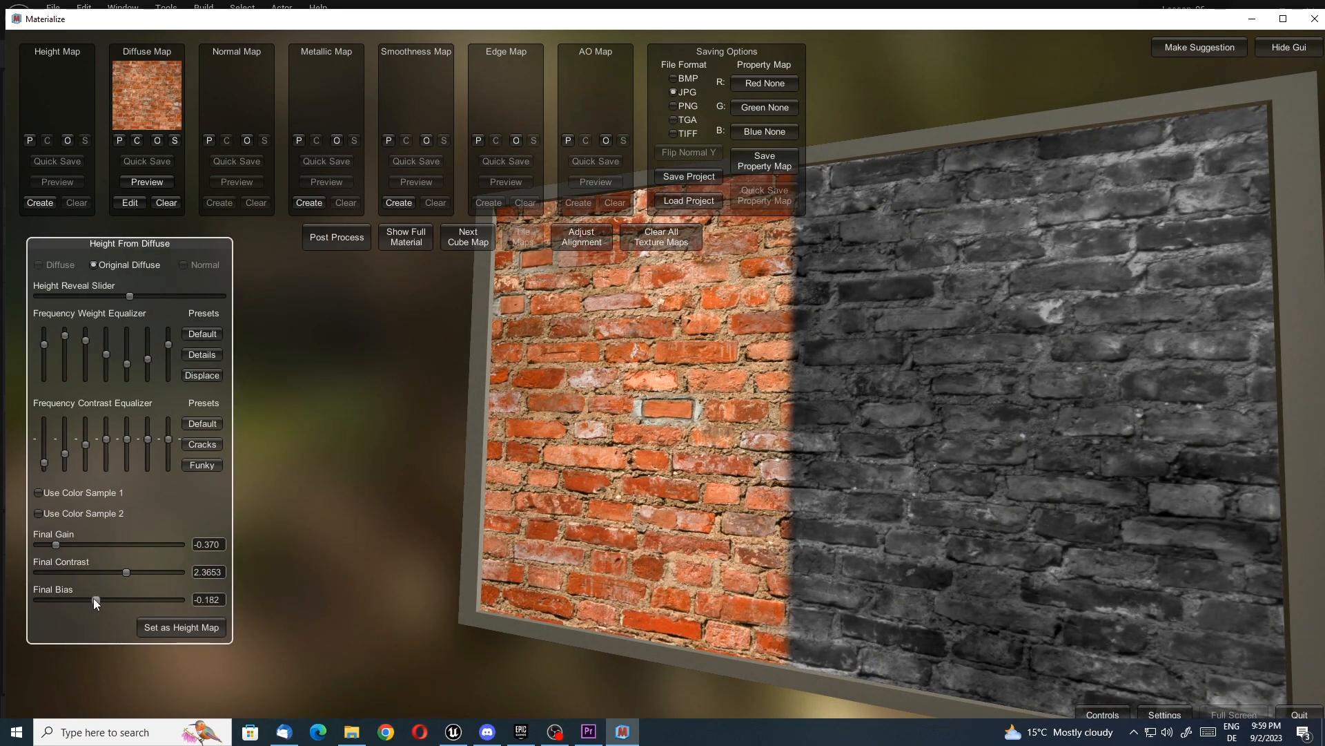
{"action": "left_click", "coordinate": [181, 627]}
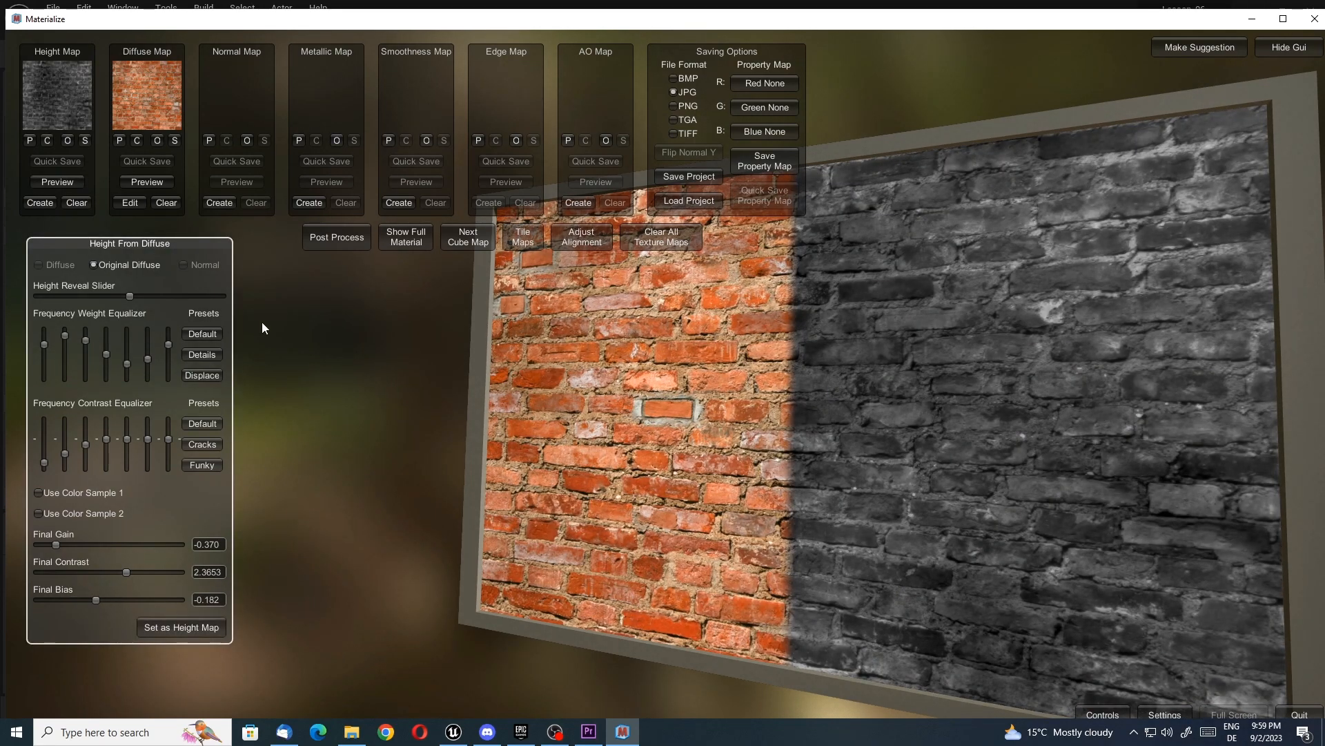
- Generate the normal map from height with a Final Contrast of about 2.07 and preview the full material
{"action": "left_click", "coordinate": [219, 203]}
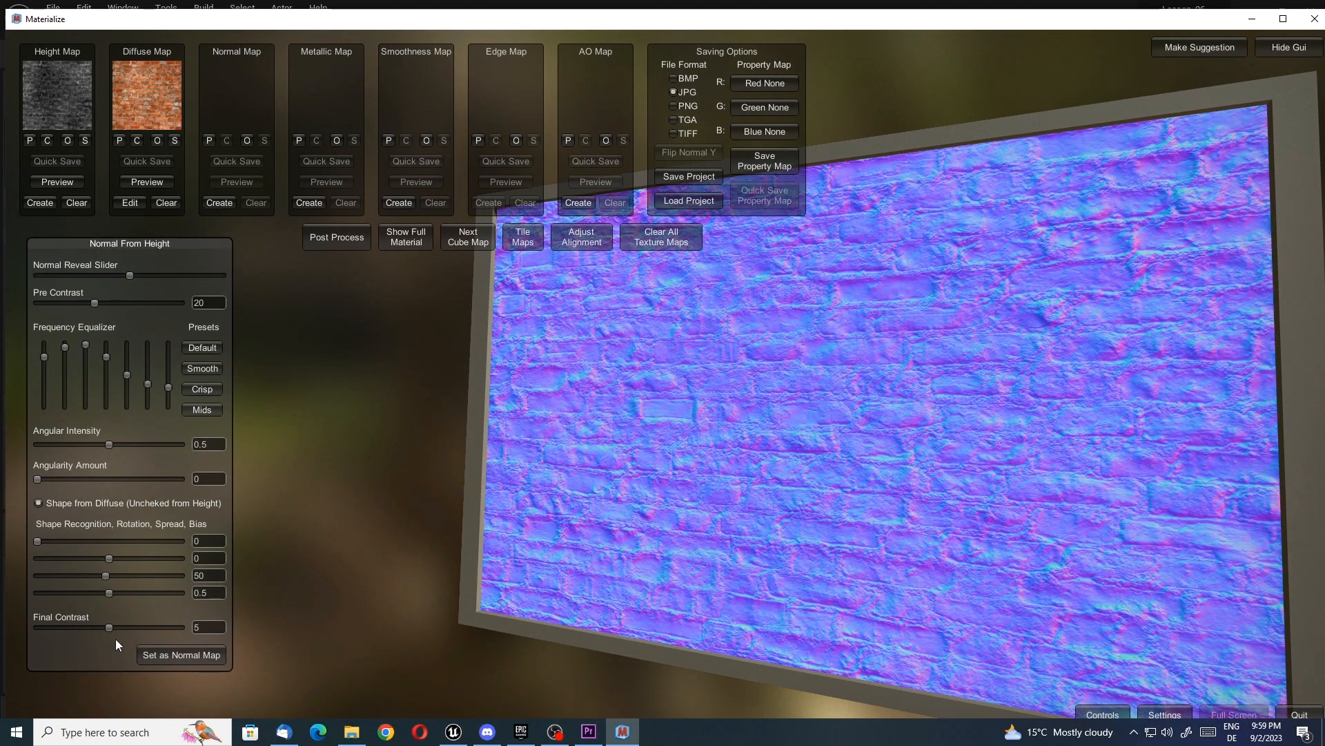
{"action": "left_click_drag", "start_coordinate": [111, 628], "coordinate": [68, 629]}
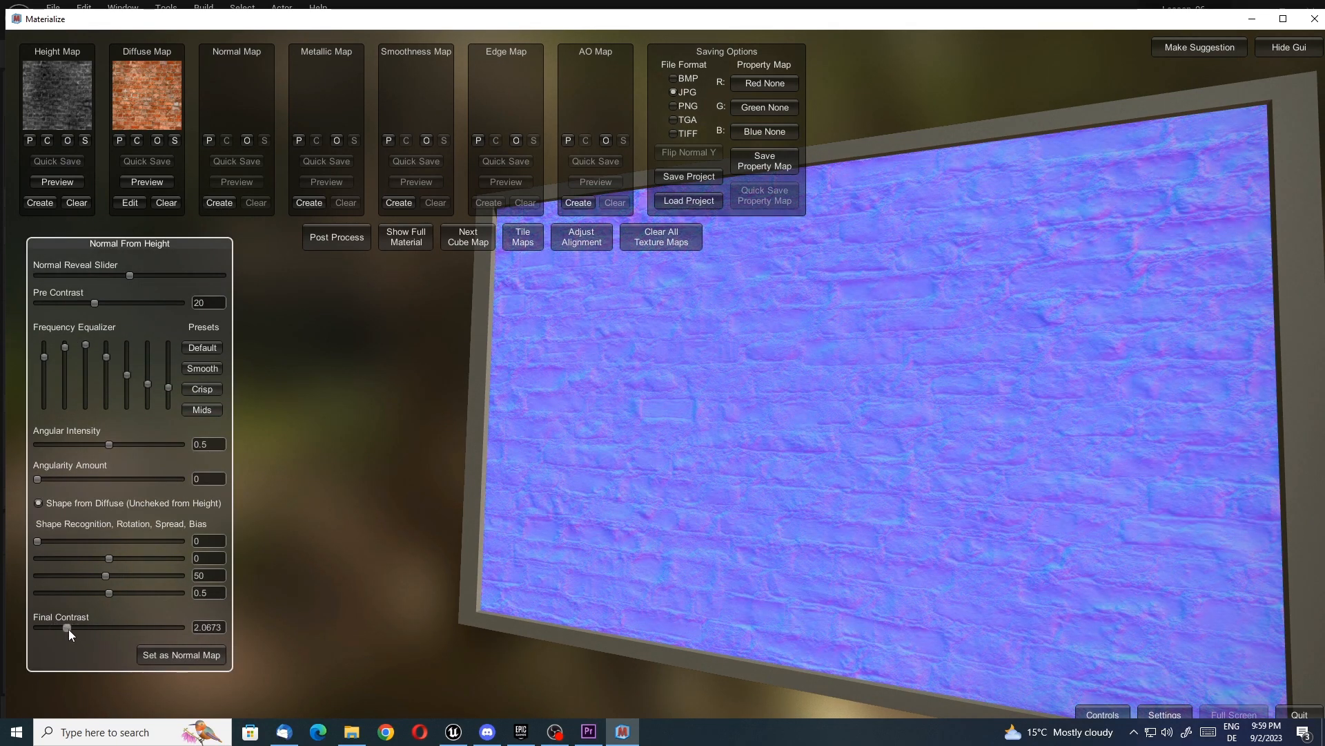
{"action": "left_click", "coordinate": [176, 656]}
{"action": "left_click", "coordinate": [406, 241]}
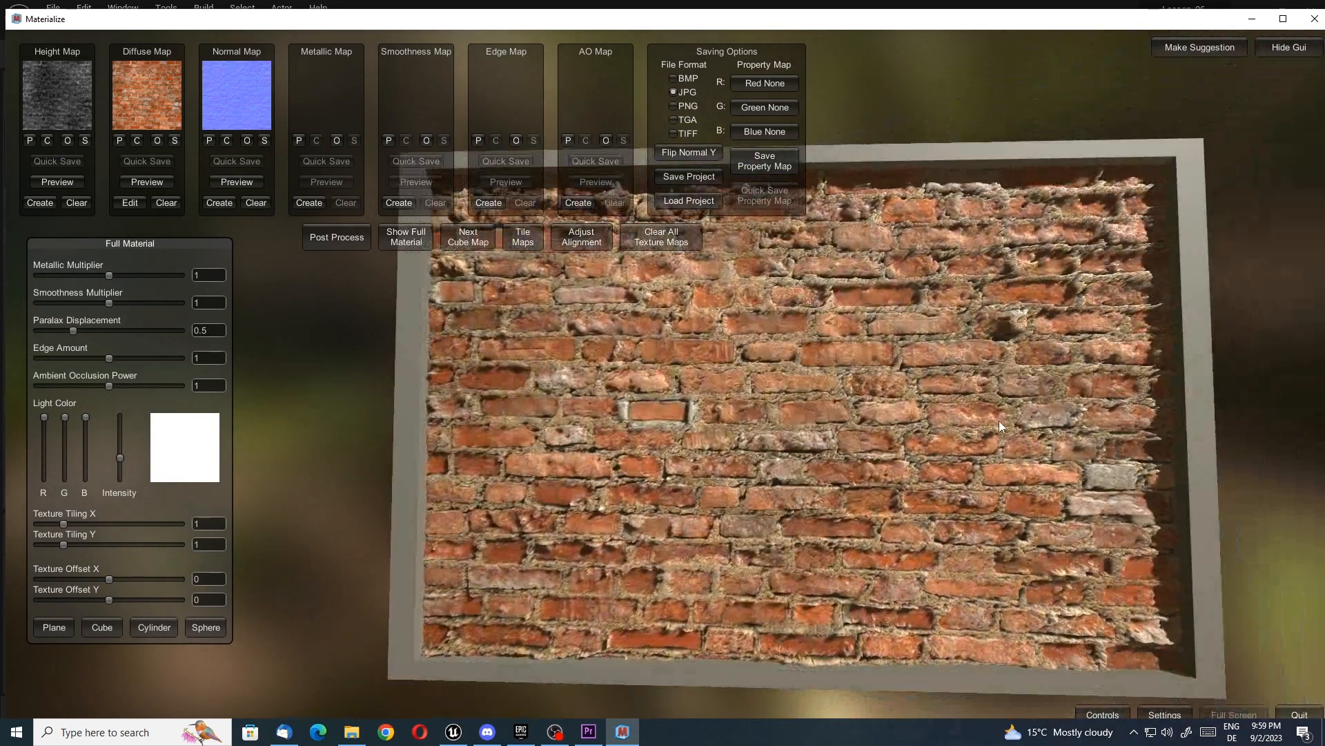
{"action": "right_click_drag", "start_coordinate": [999, 420], "coordinate": [952, 422]}
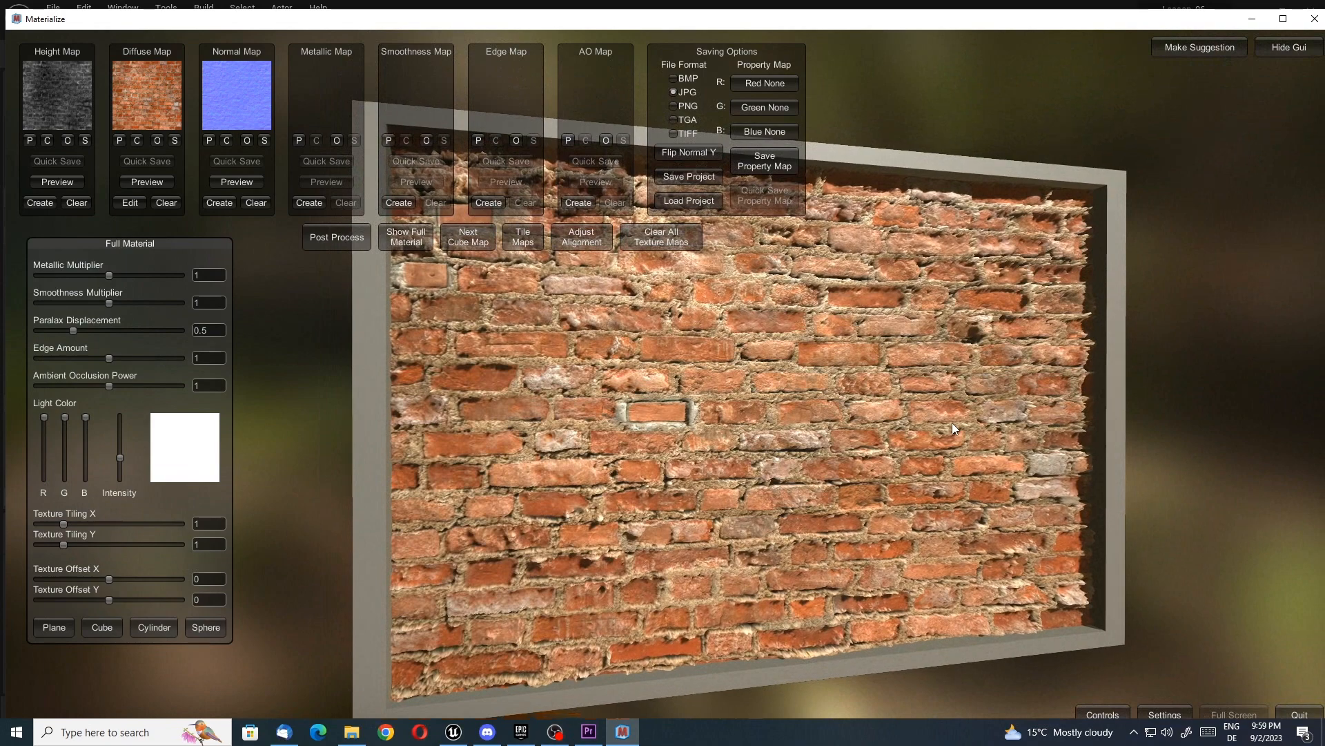
- Generate the AO map with the existing settings and preview the full brick material
{"action": "left_click", "coordinate": [580, 204]}
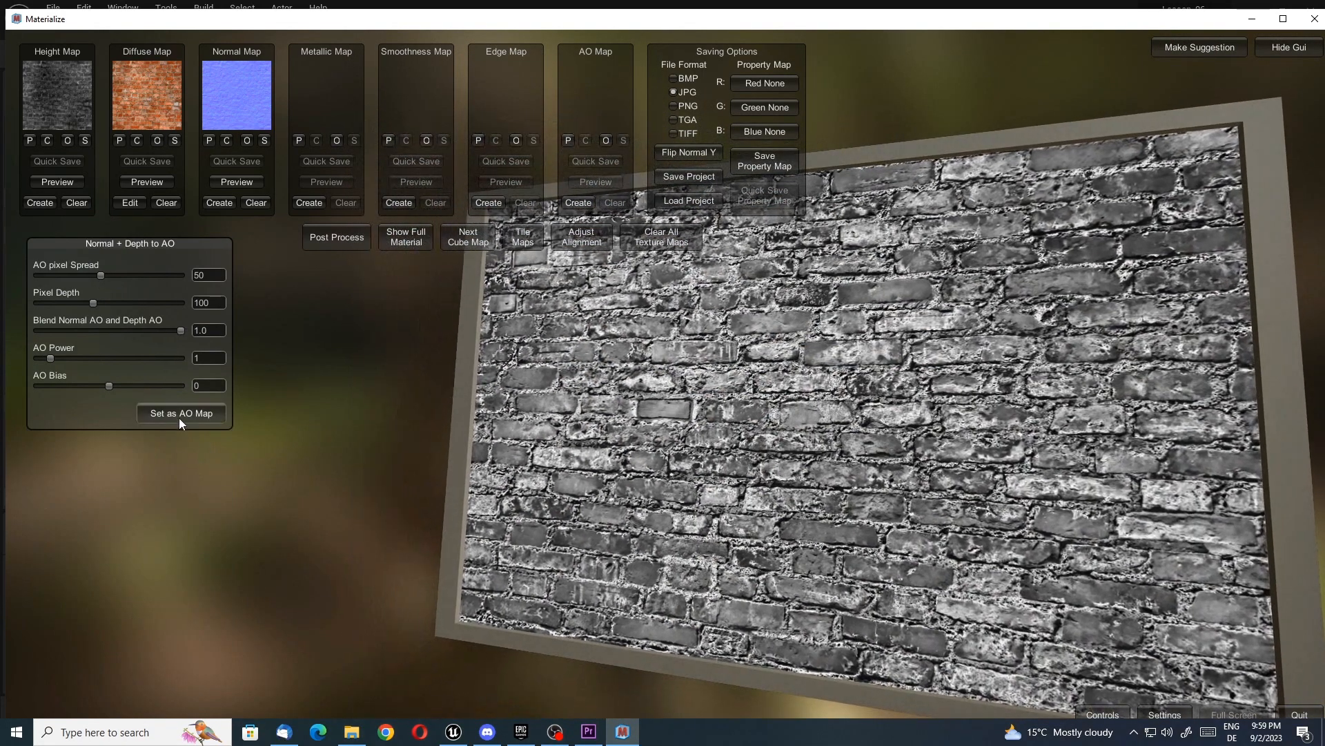
{"action": "left_click", "coordinate": [181, 414]}
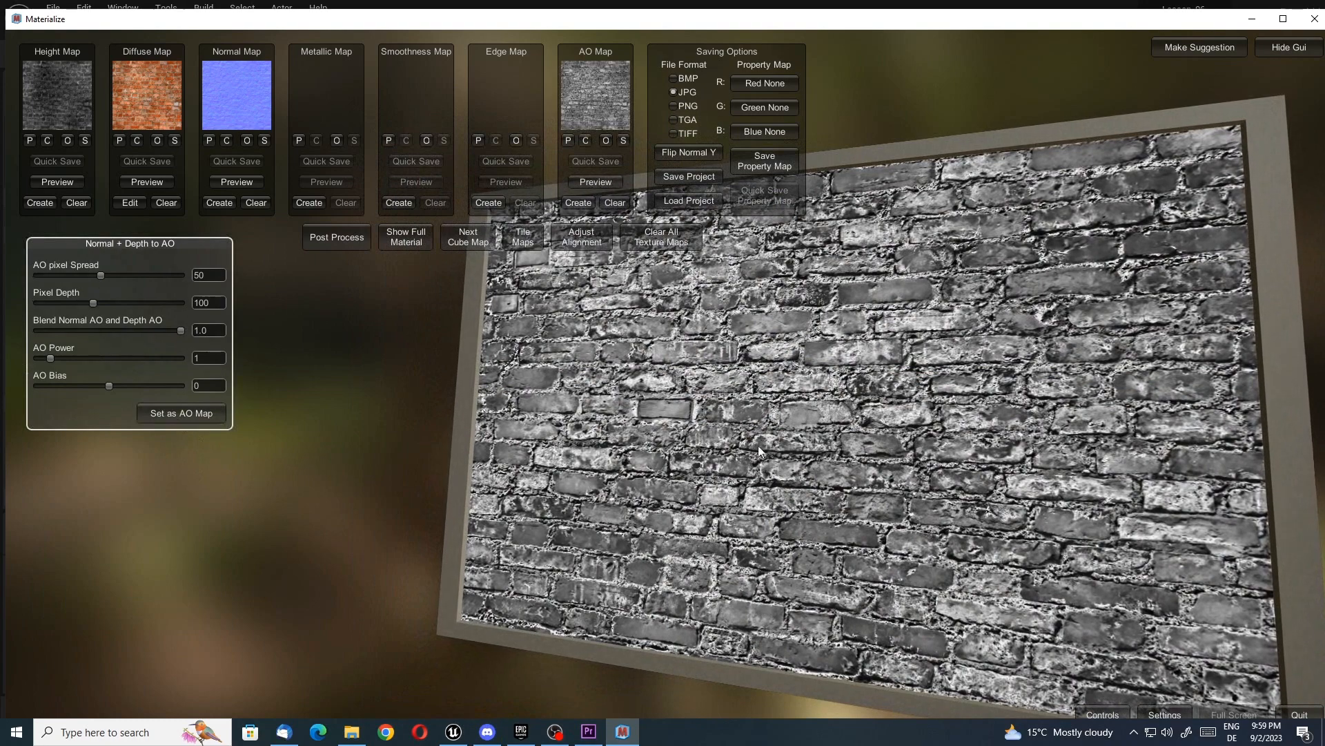
{"action": "left_click", "coordinate": [423, 242]}
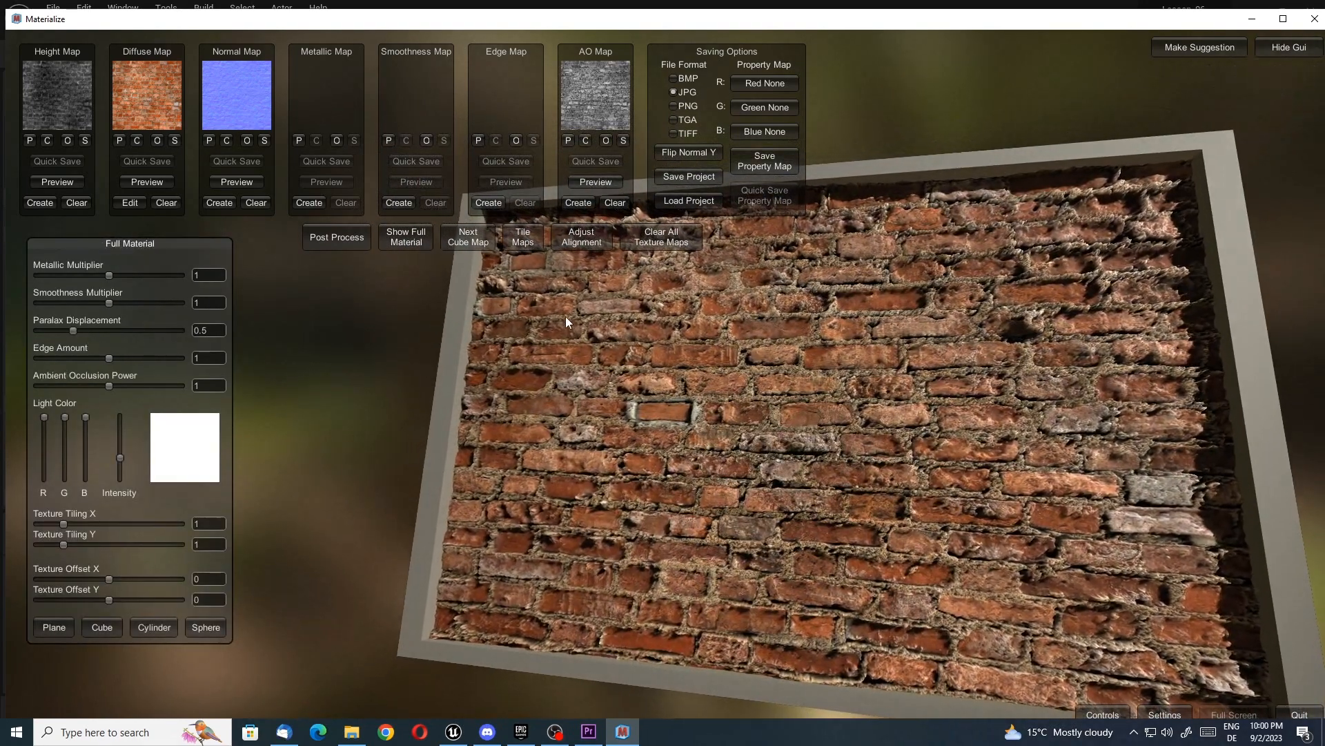
- Make the brick maps tileable with a new texture size of 4096 in X and Y, and clear the height map
{"action": "left_click", "coordinate": [523, 237]}
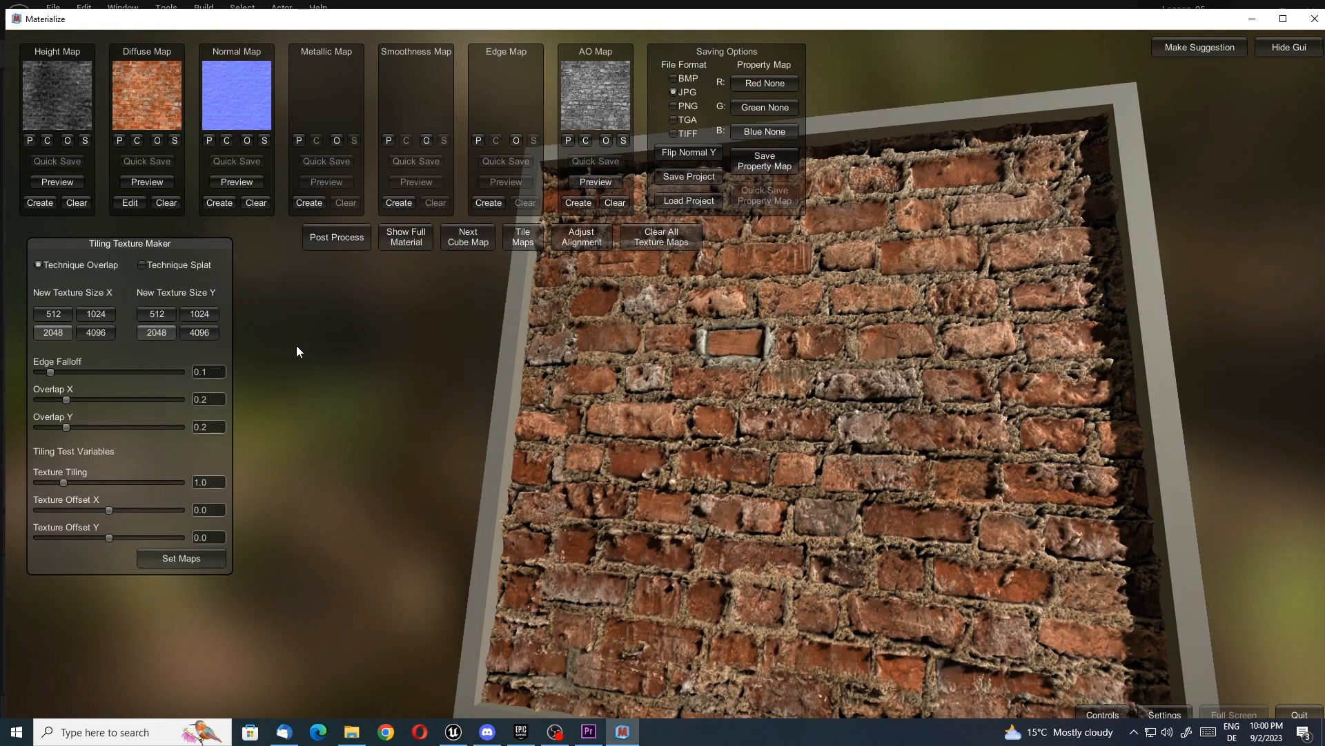
{"action": "left_click", "coordinate": [91, 334]}
{"action": "left_click", "coordinate": [193, 337]}
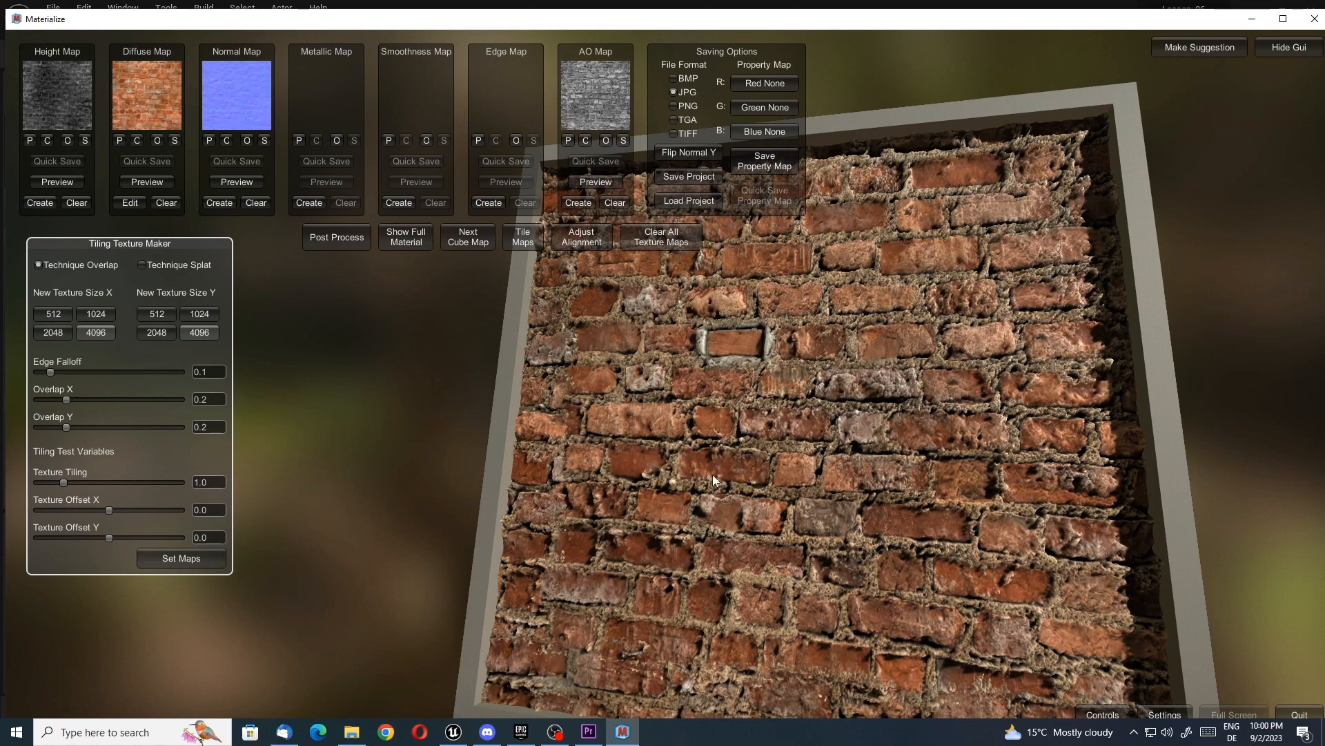
{"action": "left_click", "coordinate": [76, 202]}
{"action": "left_click_drag", "start_coordinate": [855, 442], "coordinate": [917, 479]}
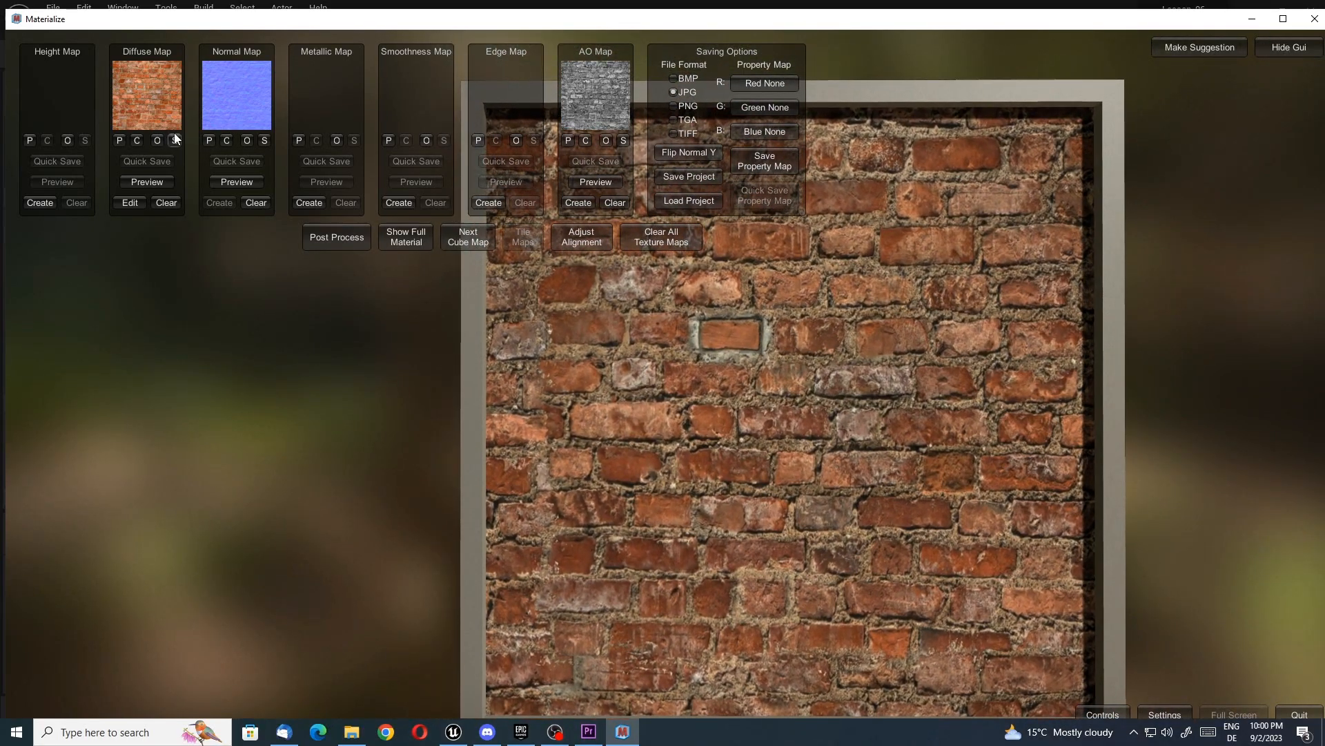
- Save the diffuse map in the Brick folder as Brick_Wall_01_BaseColor
{"action": "left_click", "coordinate": [174, 140]}
{"action": "left_click", "coordinate": [518, 600]}
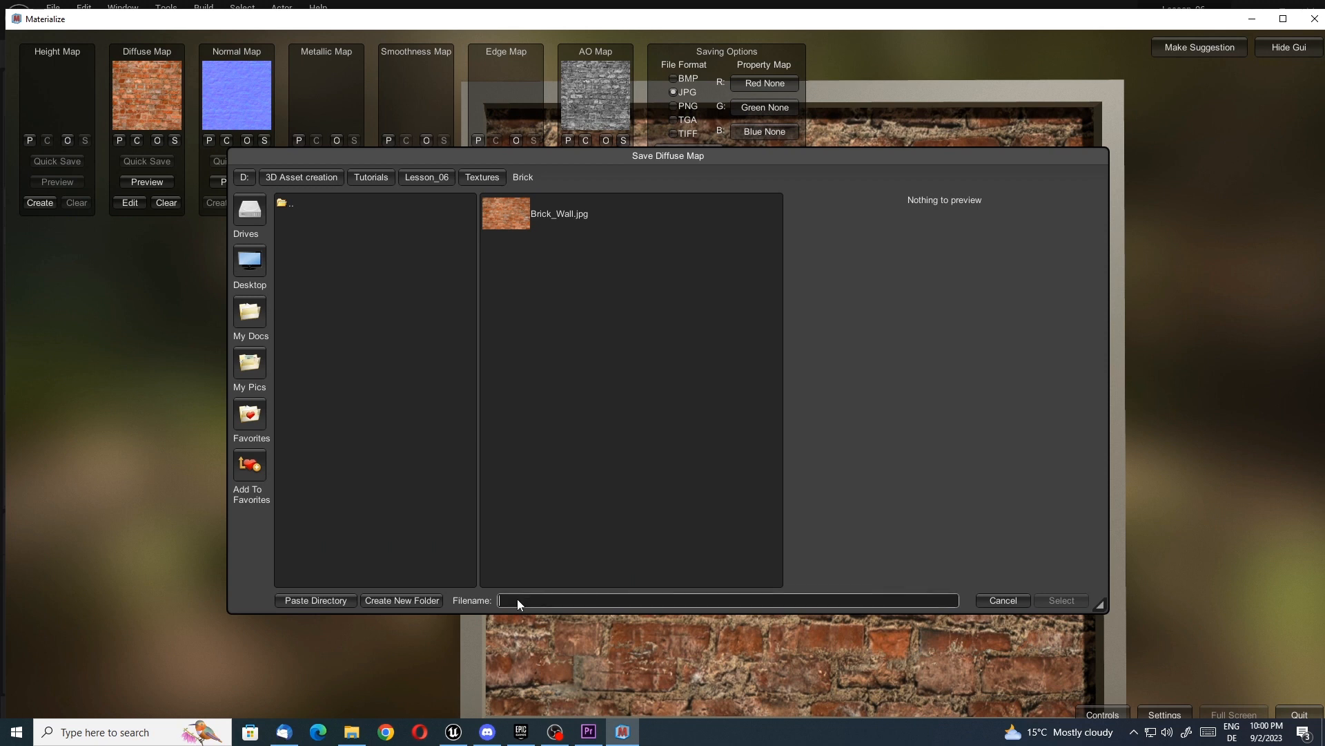
{"action": "type", "text": "Brick_Wall_01_BaseColor"}
{"action": "key", "text": "Return"}
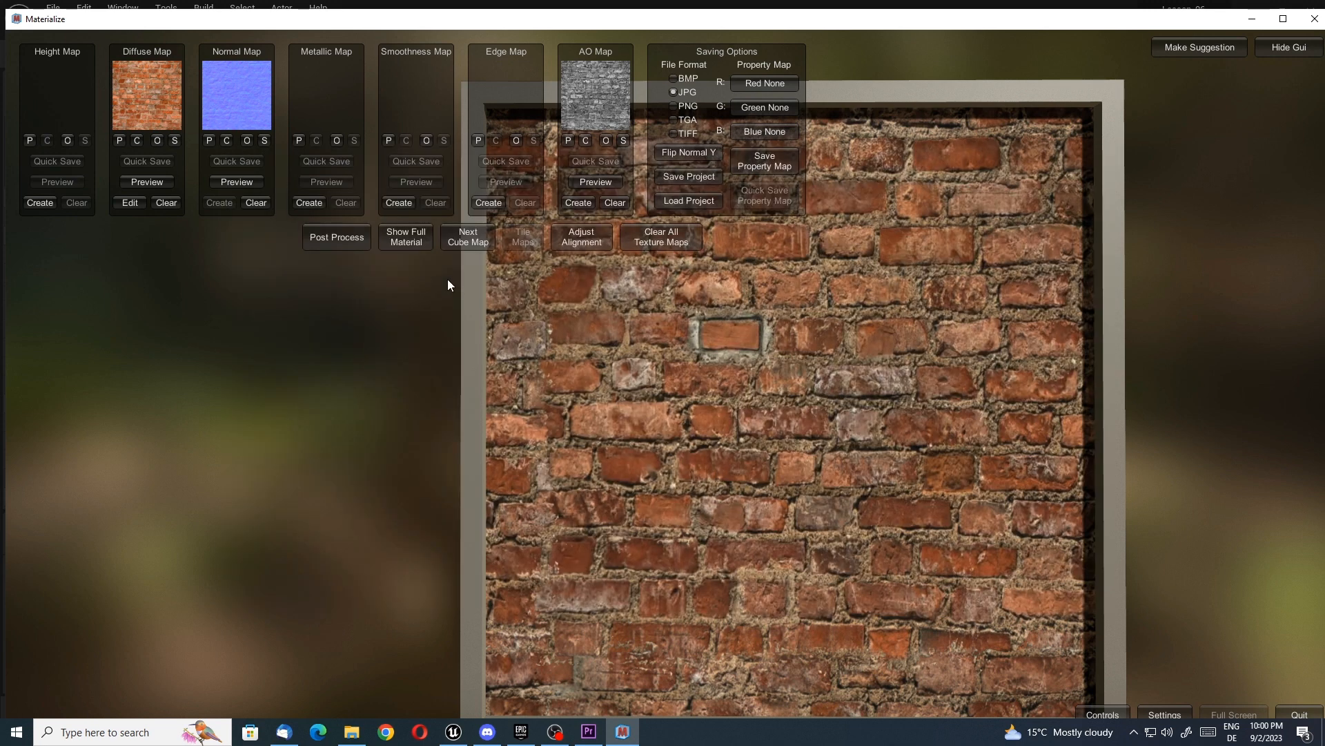
- Save the normal map in the Brick folder as Brick_Wall_01_Normal.jpg
{"action": "left_click", "coordinate": [265, 141]}
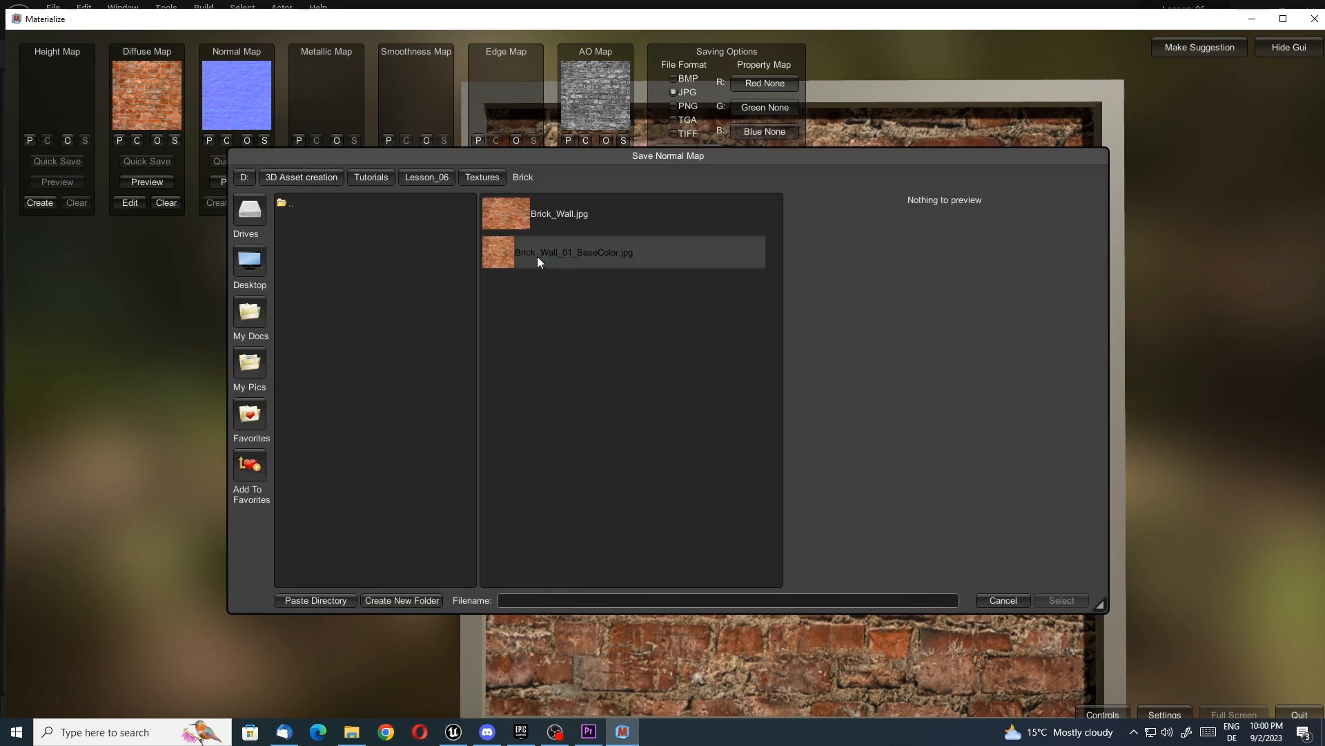
{"action": "left_click", "coordinate": [537, 254]}
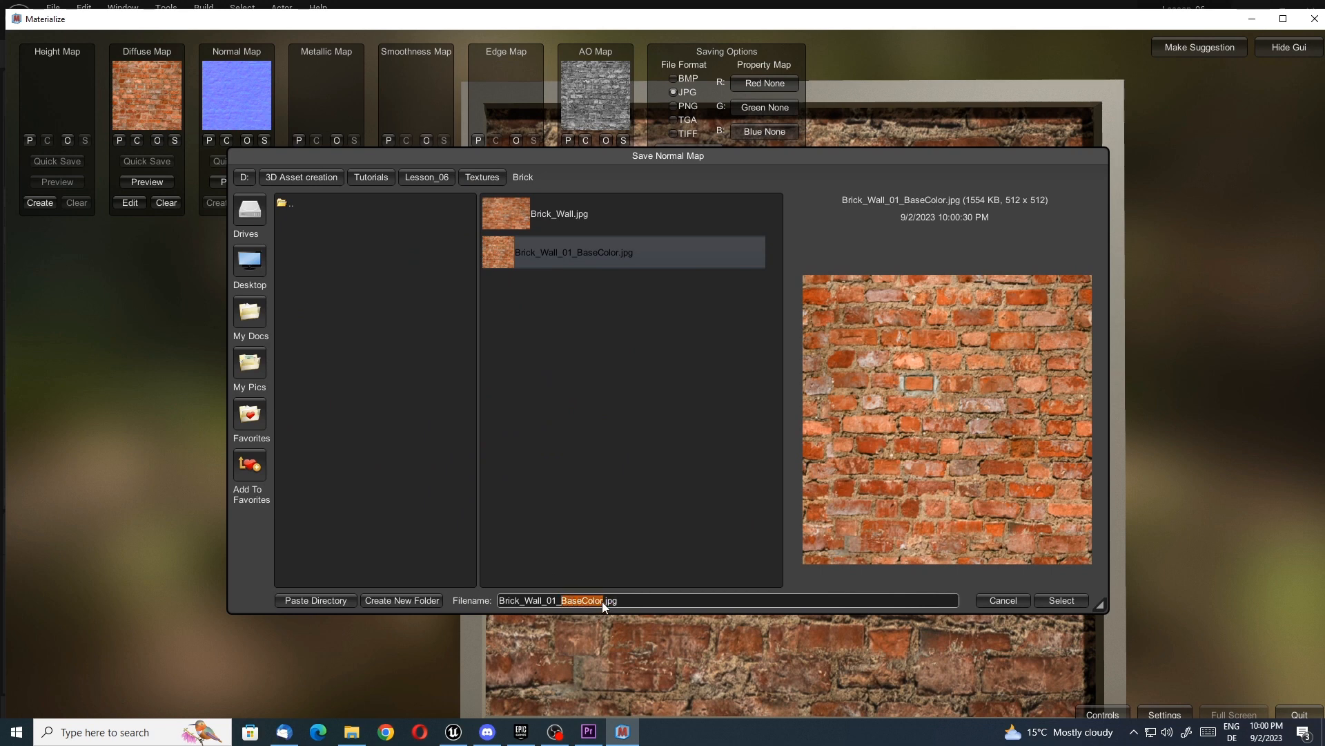
{"action": "type", "text": "Normal"}
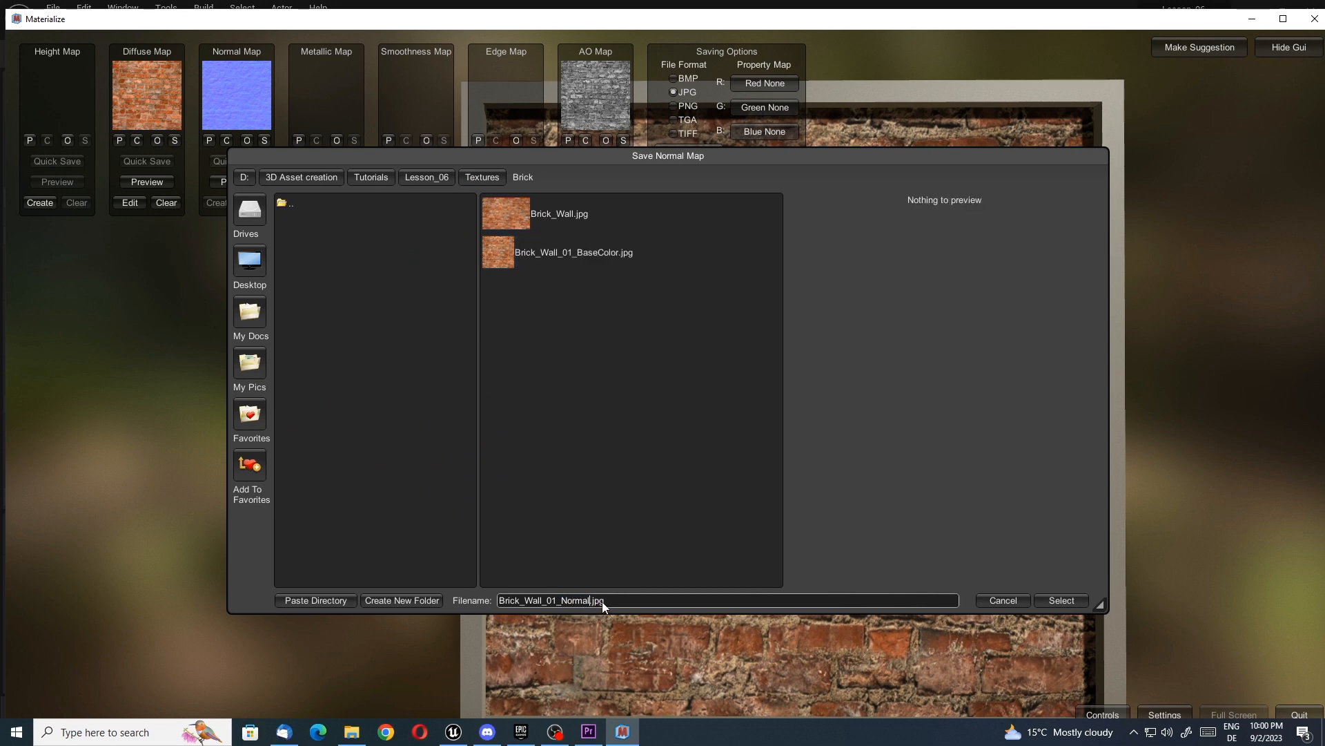
{"action": "left_click", "coordinate": [1061, 600]}
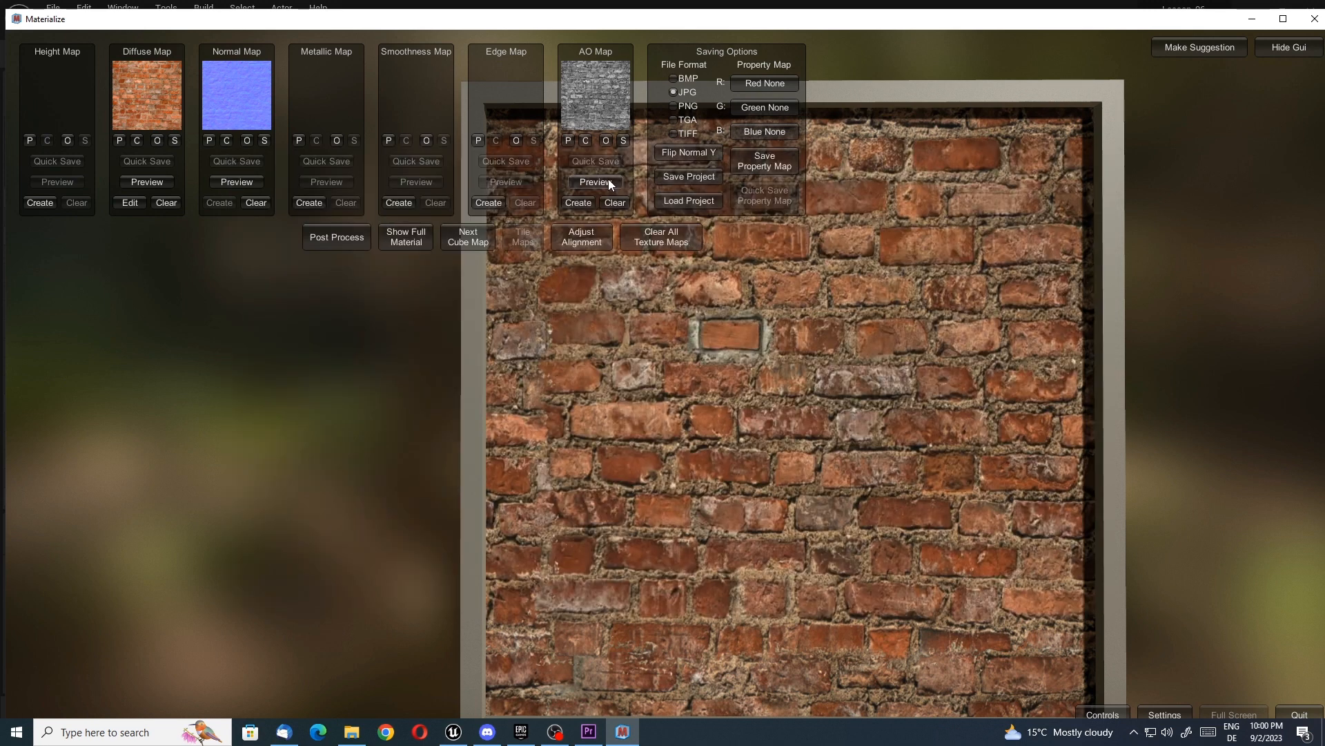
- Save the AO map in the Brick folder as Brick_Wall_01_AO.jpg
{"action": "left_click", "coordinate": [619, 143]}
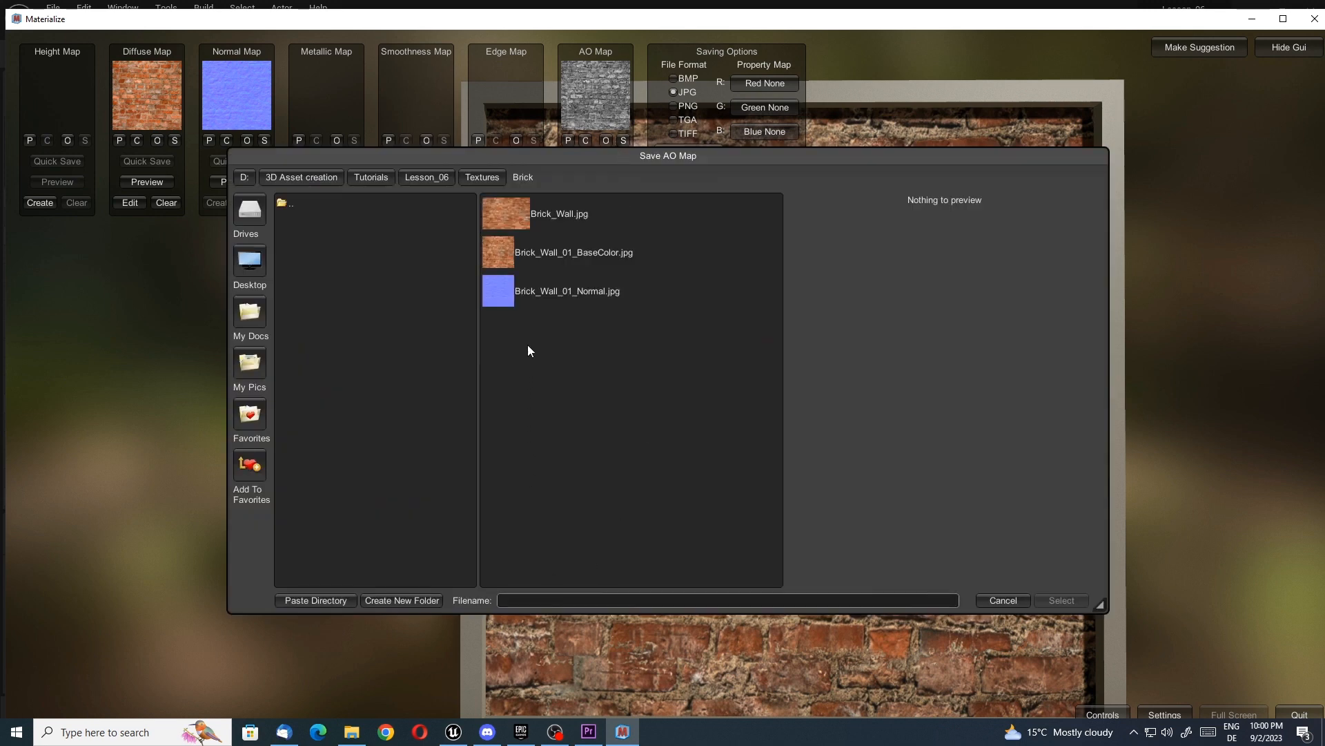
{"action": "left_click", "coordinate": [526, 297]}
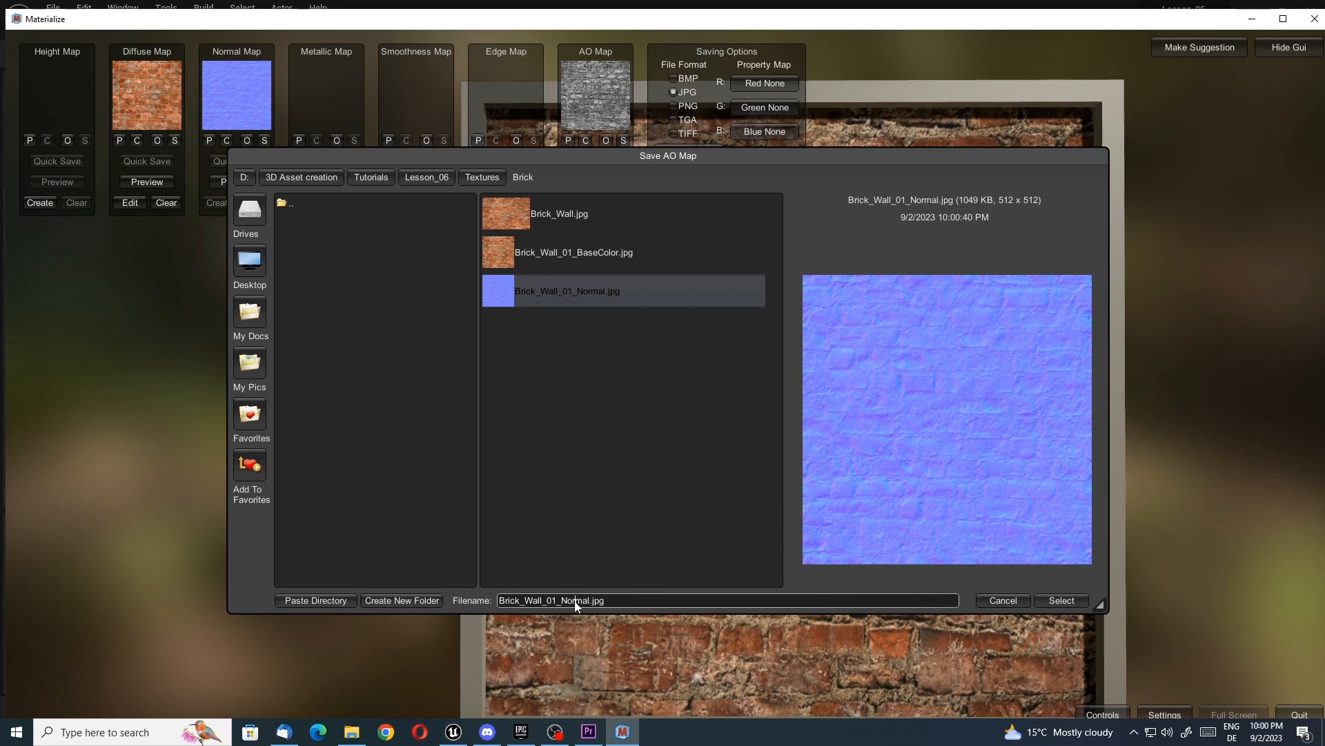
{"action": "left_click_drag", "start_coordinate": [589, 606], "coordinate": [591, 601]}
{"action": "type", "text": "AO"}
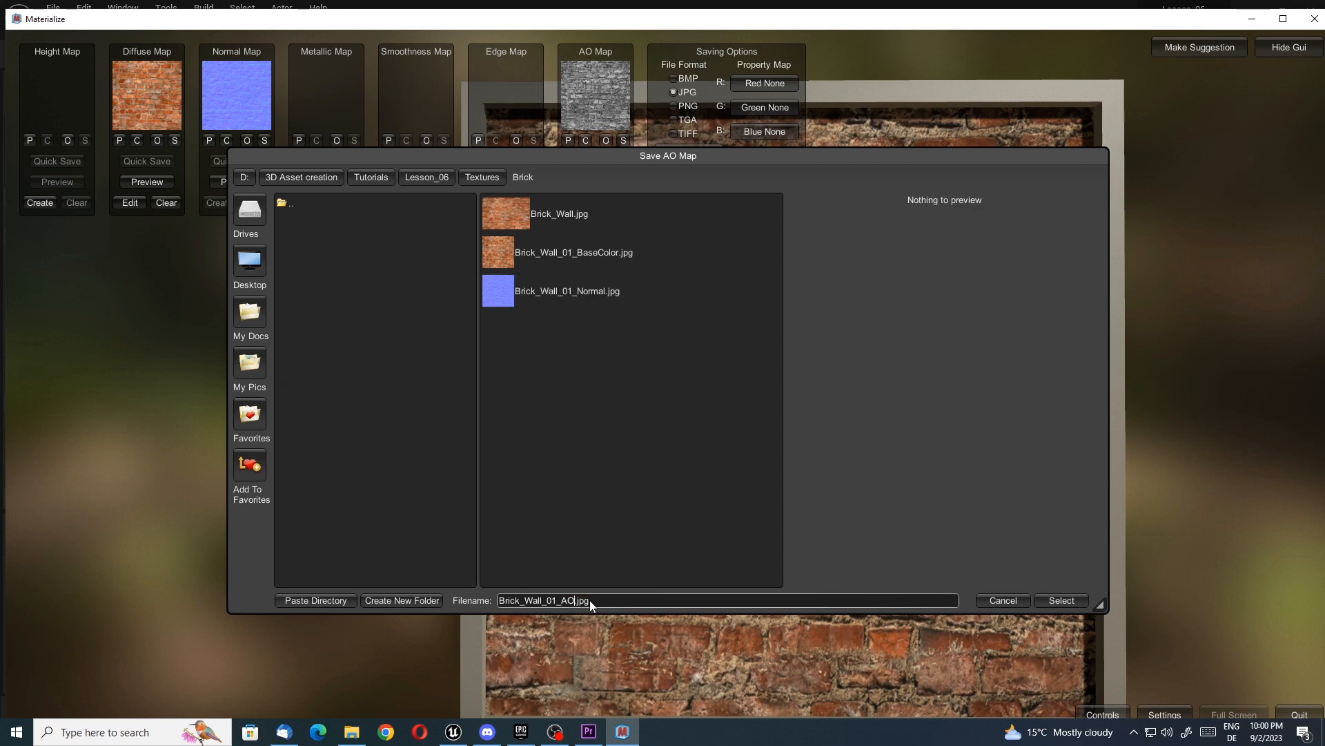
{"action": "left_click", "coordinate": [1063, 599]}
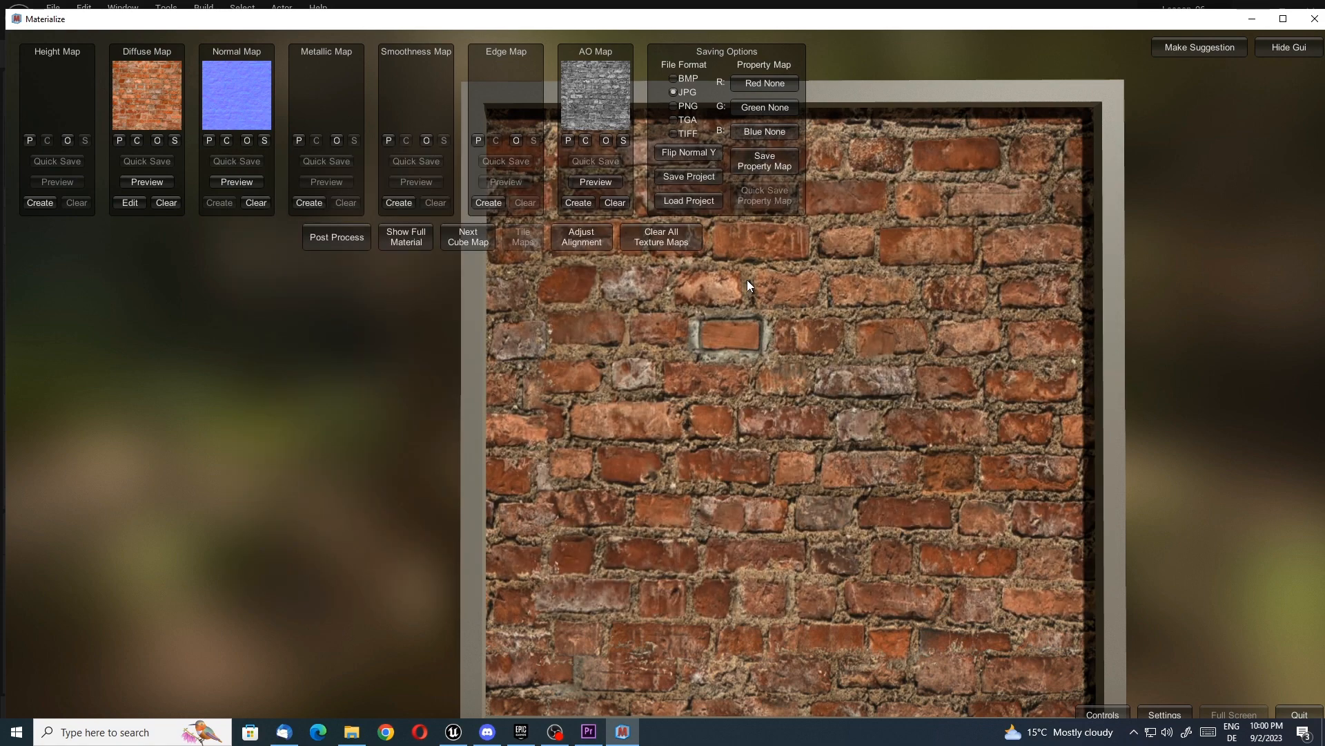
- Clear all texture maps of the brick material
{"action": "right_click_drag", "start_coordinate": [879, 312], "coordinate": [796, 307]}
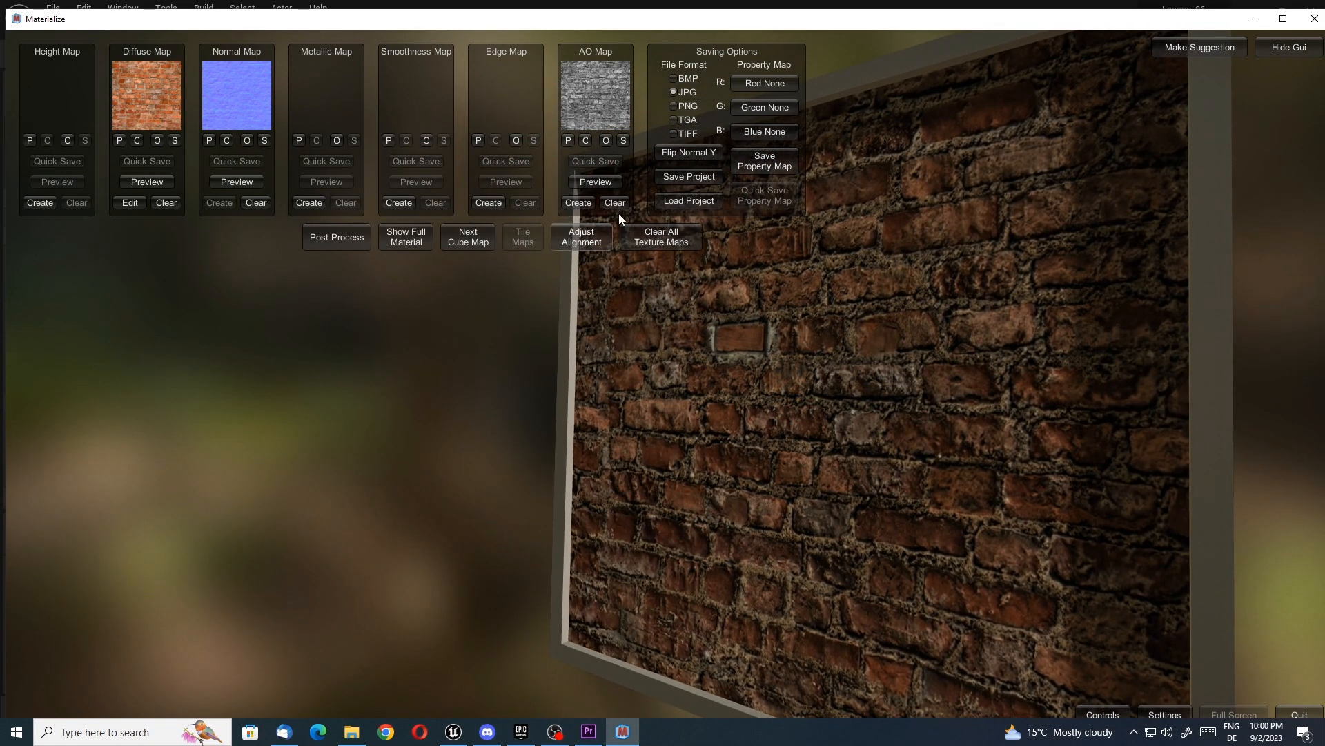
{"action": "left_click", "coordinate": [657, 243]}
{"action": "left_click", "coordinate": [643, 293]}
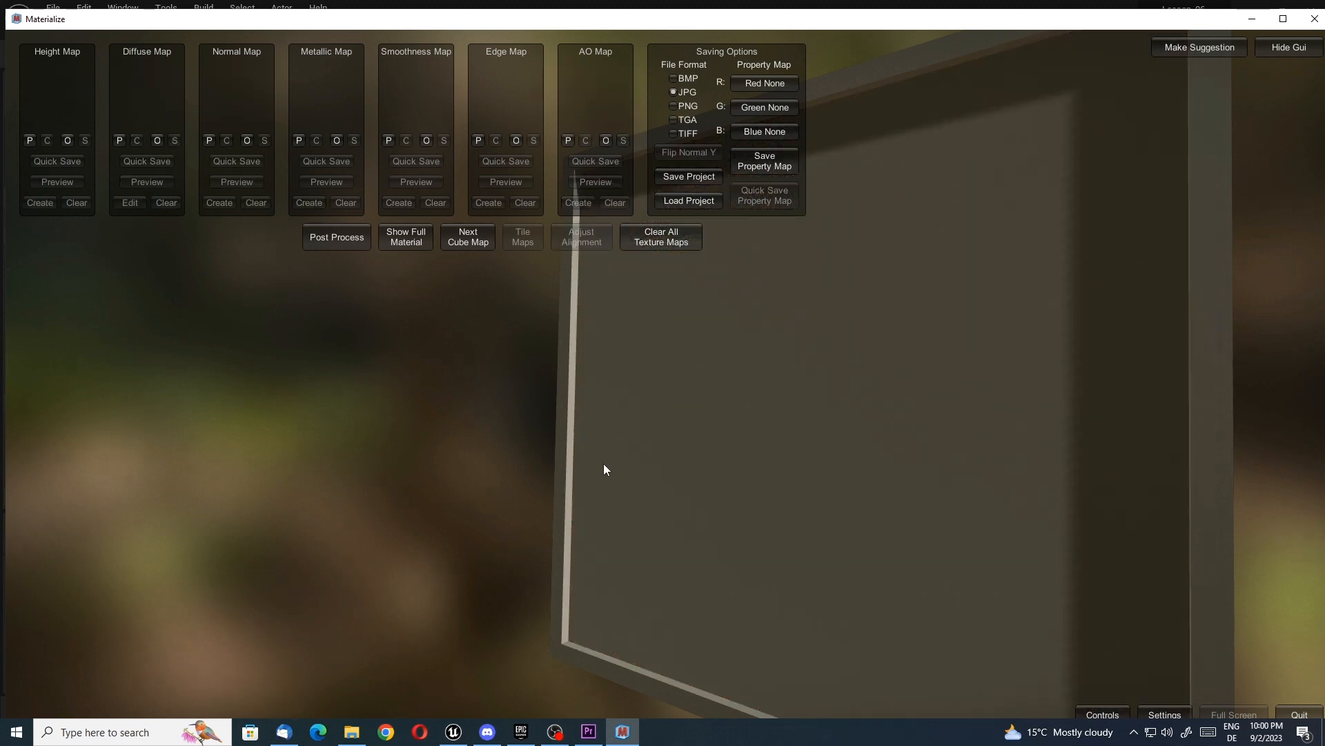
- Load Concrete.jpg from the Concrete textures folder as the diffuse map
{"action": "left_click", "coordinate": [158, 140]}
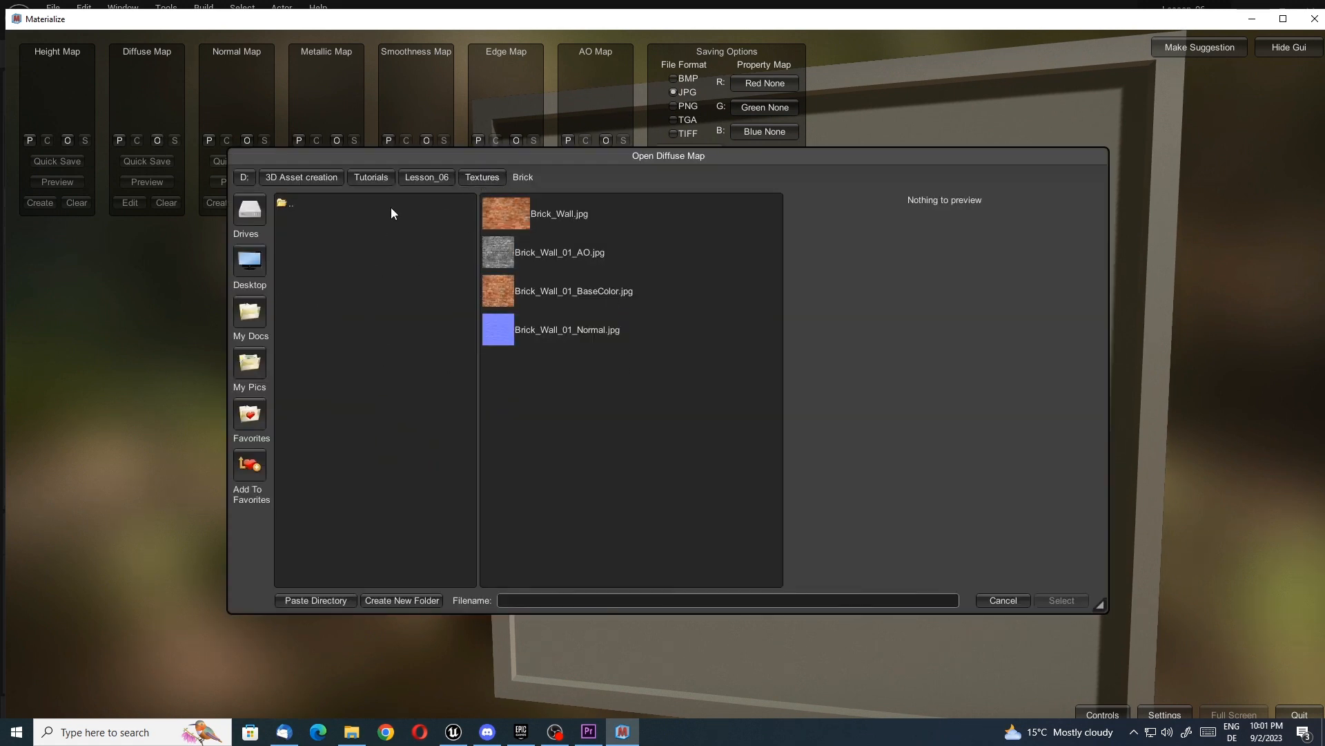
{"action": "left_click", "coordinate": [294, 206]}
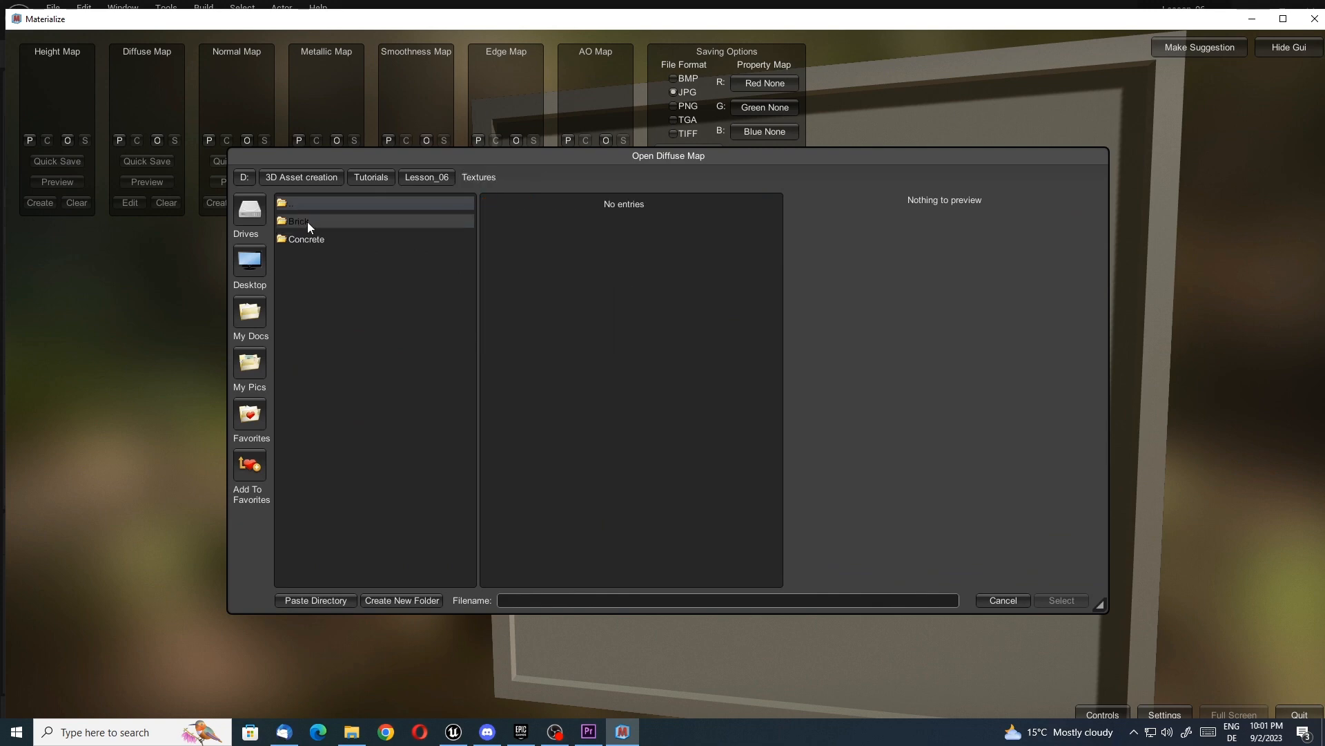
{"action": "left_click", "coordinate": [308, 238]}
{"action": "left_click", "coordinate": [530, 214]}
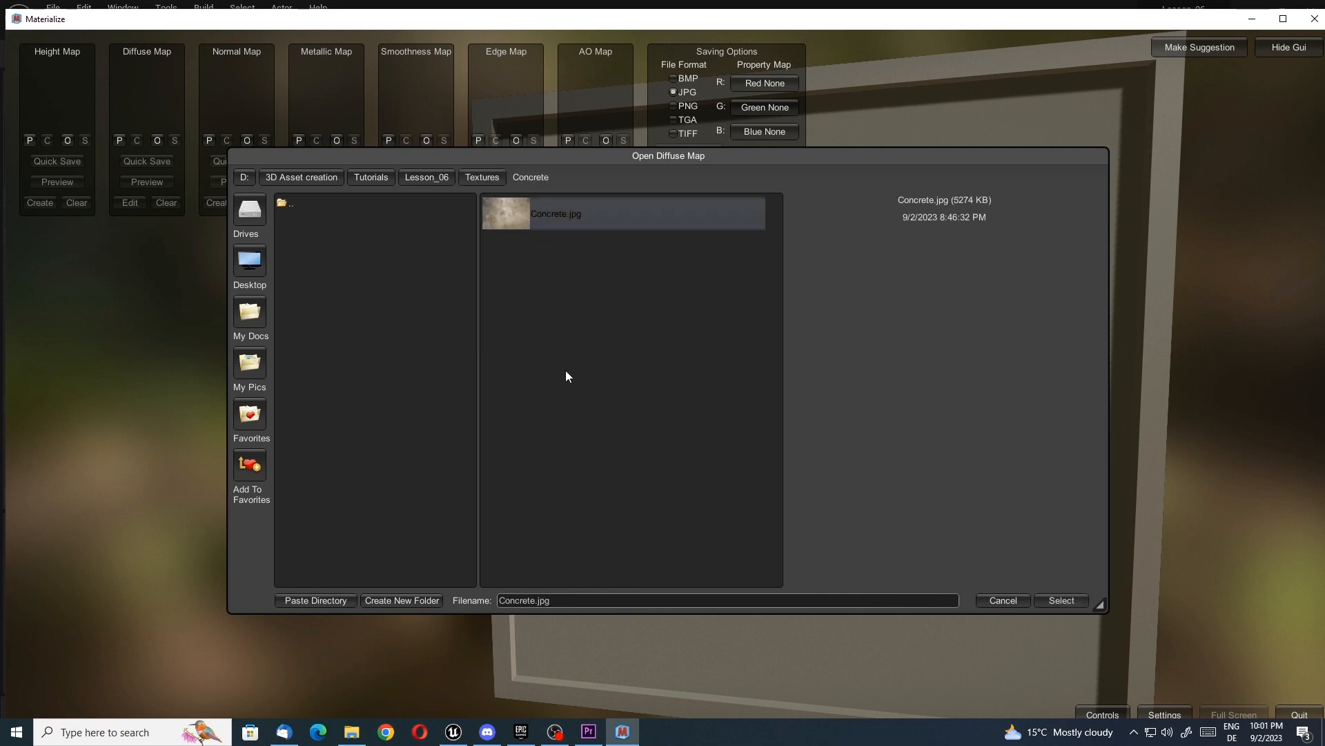
{"action": "left_click", "coordinate": [1062, 600]}
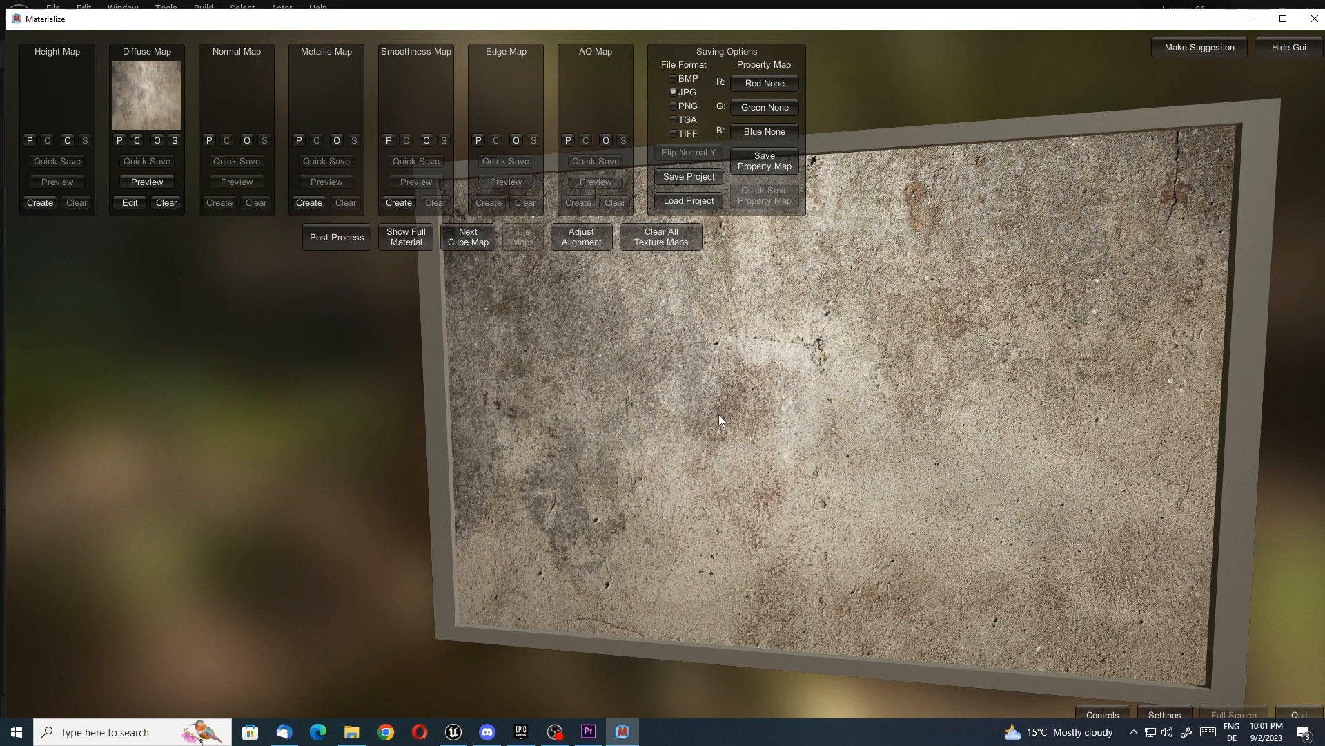
{"action": "left_click_drag", "start_coordinate": [718, 414], "coordinate": [814, 393]}
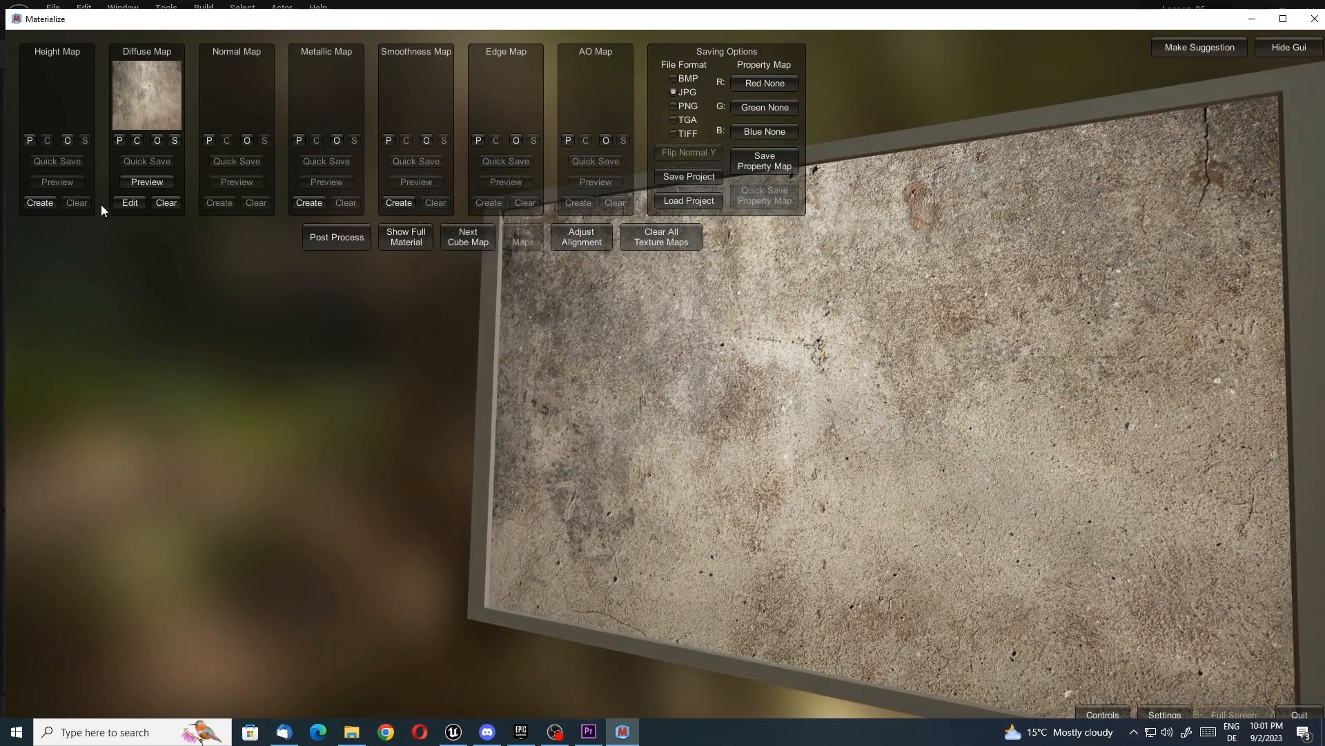
- Generate the concrete height map from the diffuse with the Details frequency weight preset and a Final Bias of about -0.230
{"action": "left_click", "coordinate": [39, 202]}
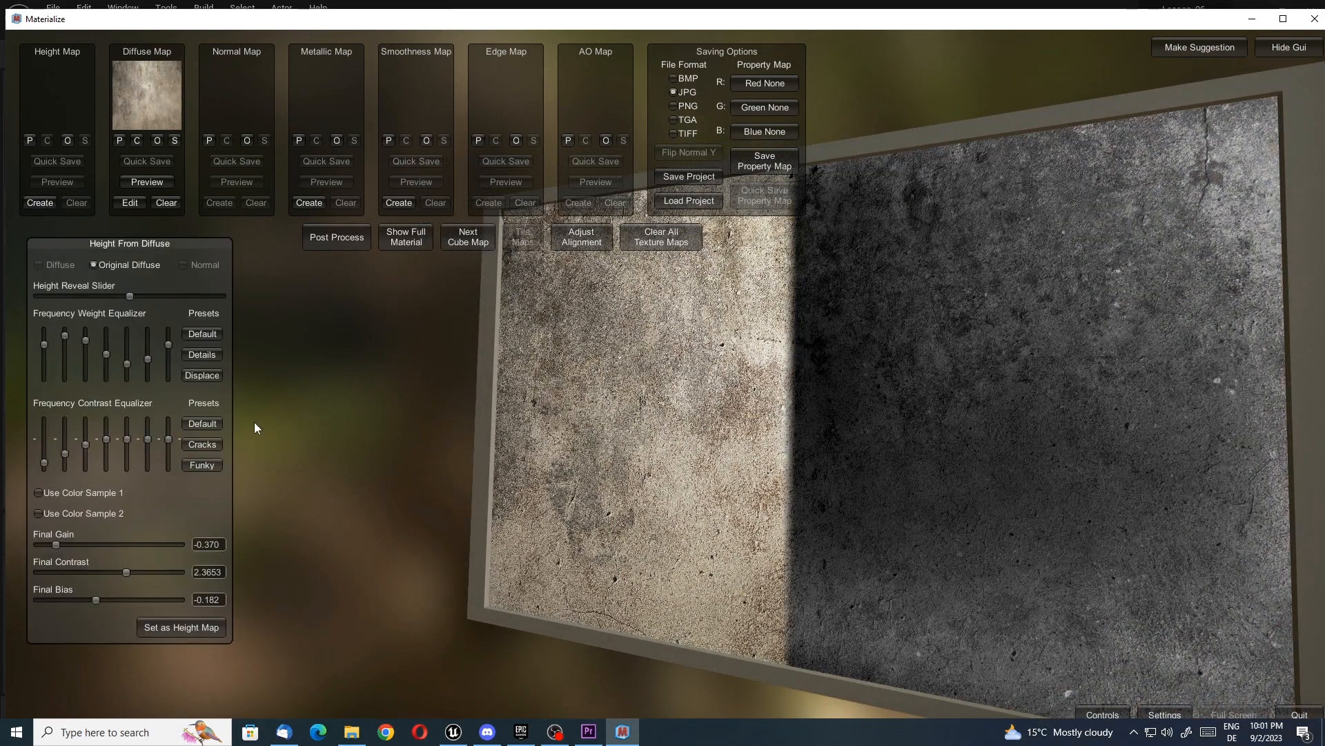
{"action": "left_click", "coordinate": [202, 374]}
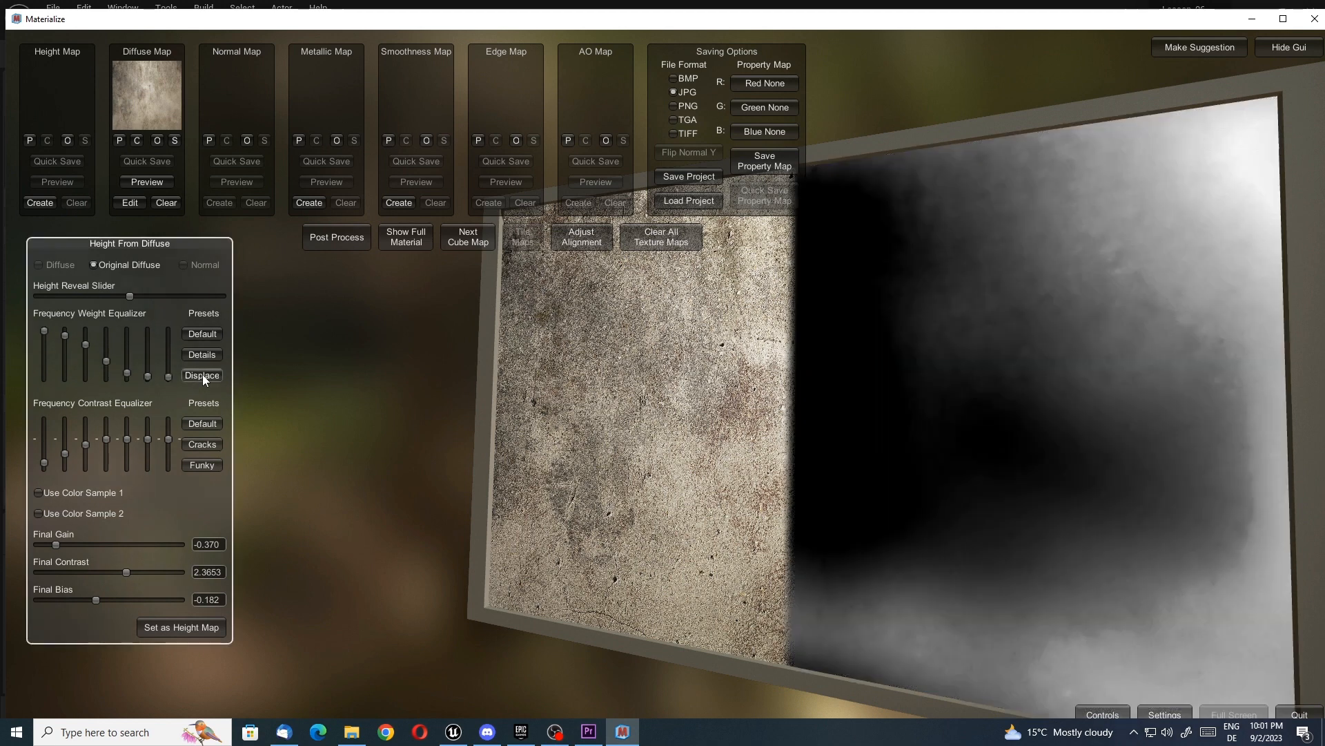
{"action": "left_click", "coordinate": [202, 354]}
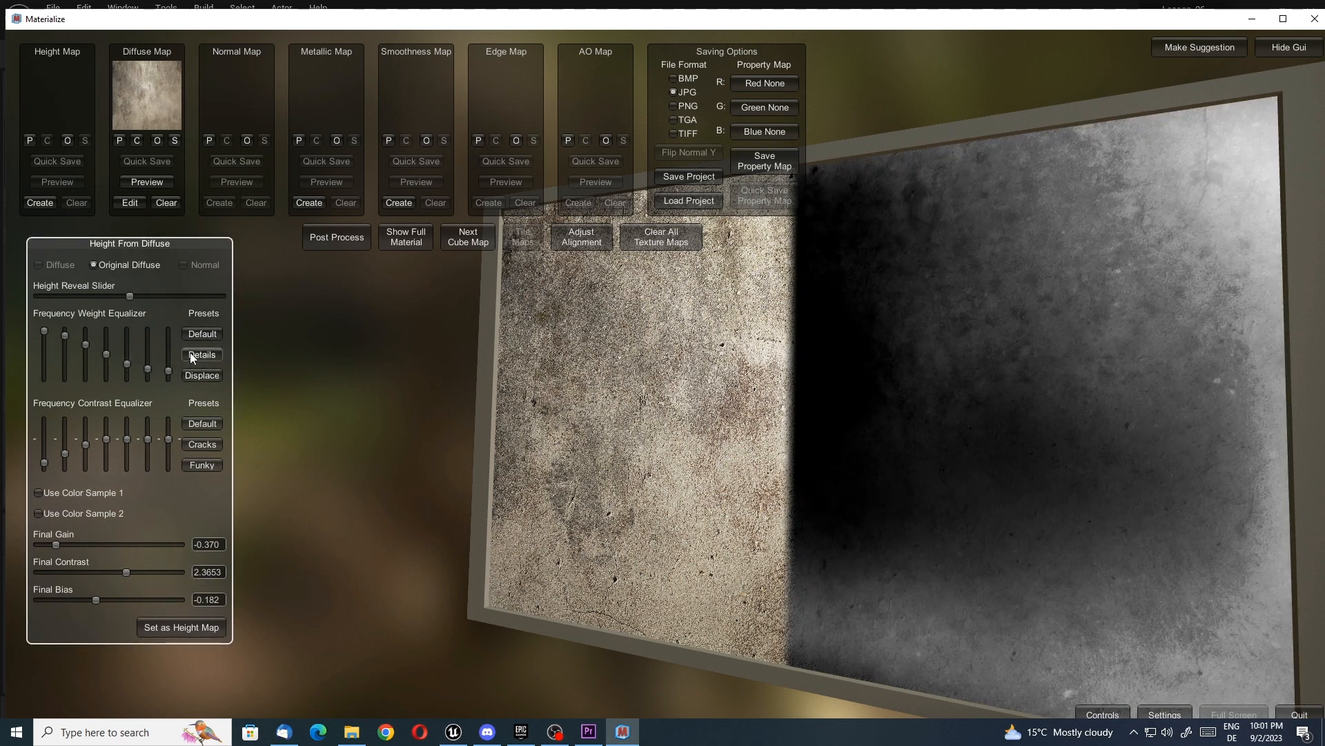
{"action": "mouse_move", "coordinate": [95, 598]}
{"action": "left_mouse_down"}
{"action": "mouse_move", "coordinate": [112, 601]}
{"action": "mouse_move", "coordinate": [94, 598]}
{"action": "left_mouse_up"}
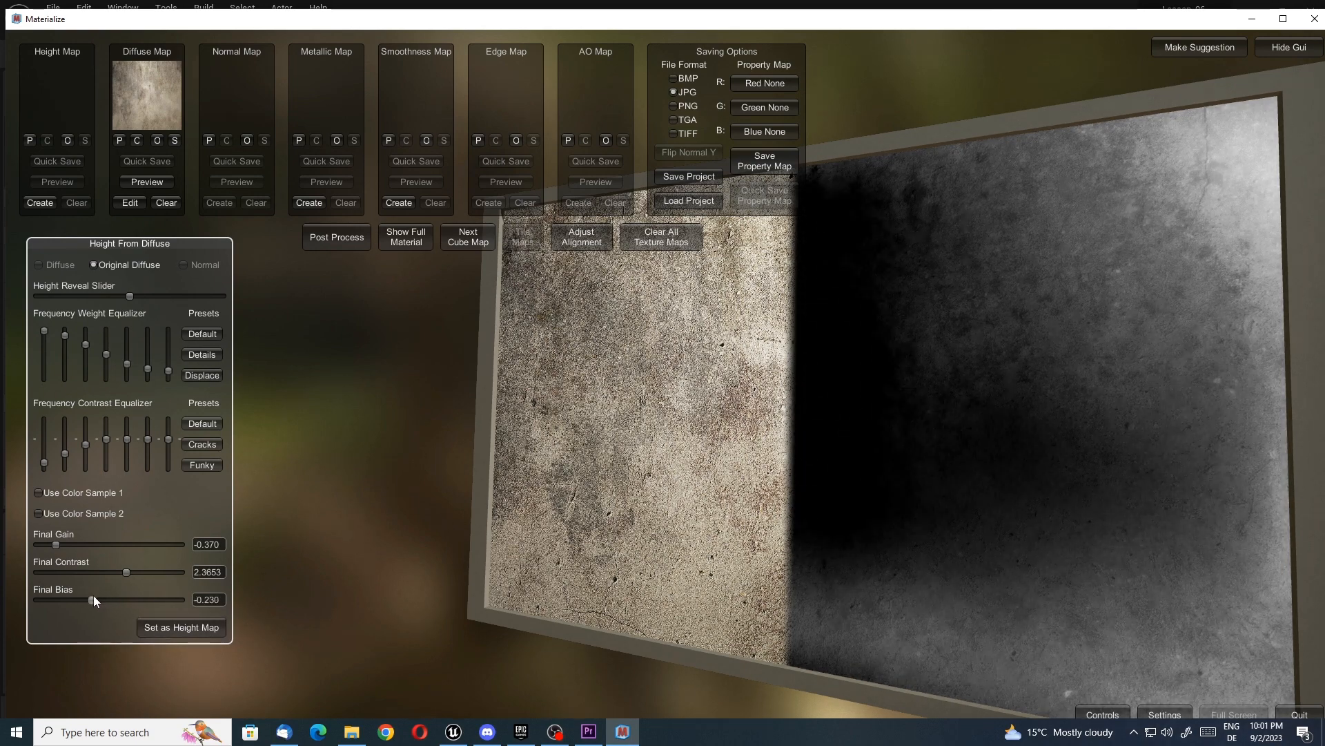
{"action": "left_click", "coordinate": [219, 631]}
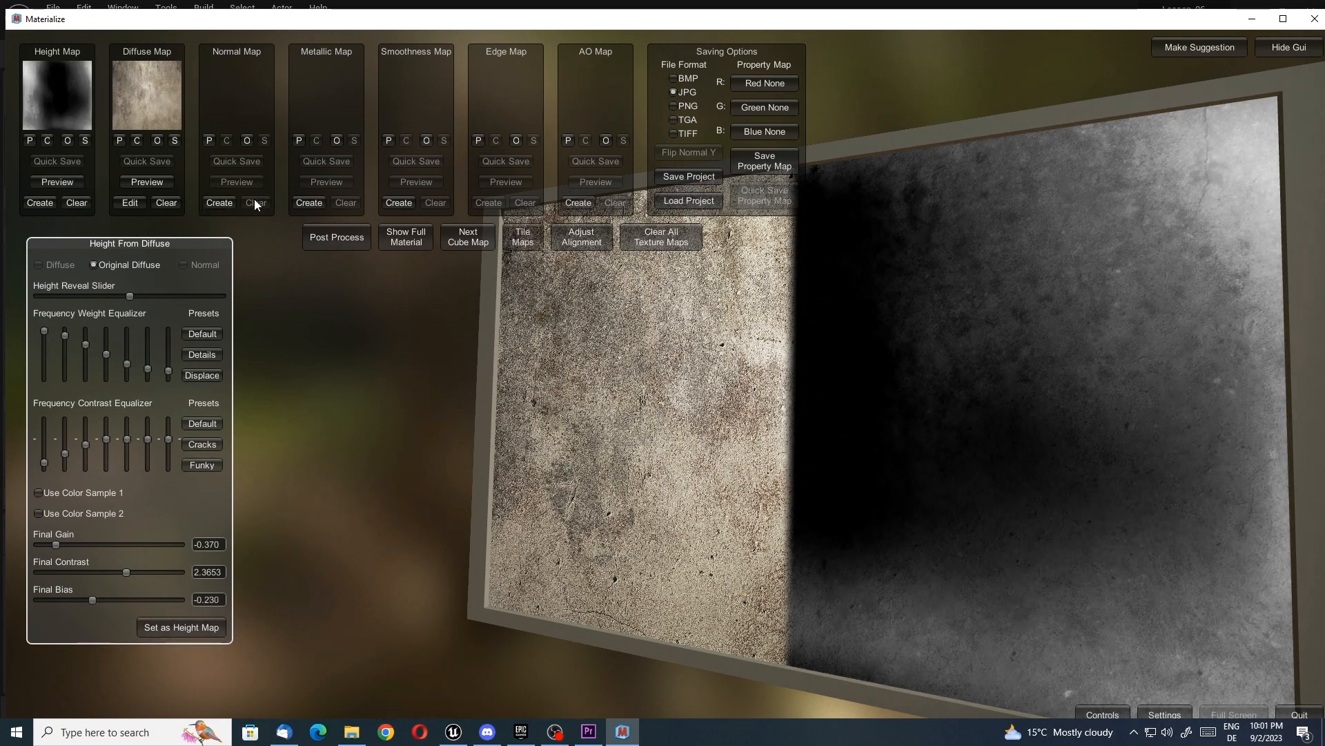
- Generate the concrete normal map from the height map with a Final Contrast of about 4.423 and inspect the full material
{"action": "left_click", "coordinate": [221, 201]}
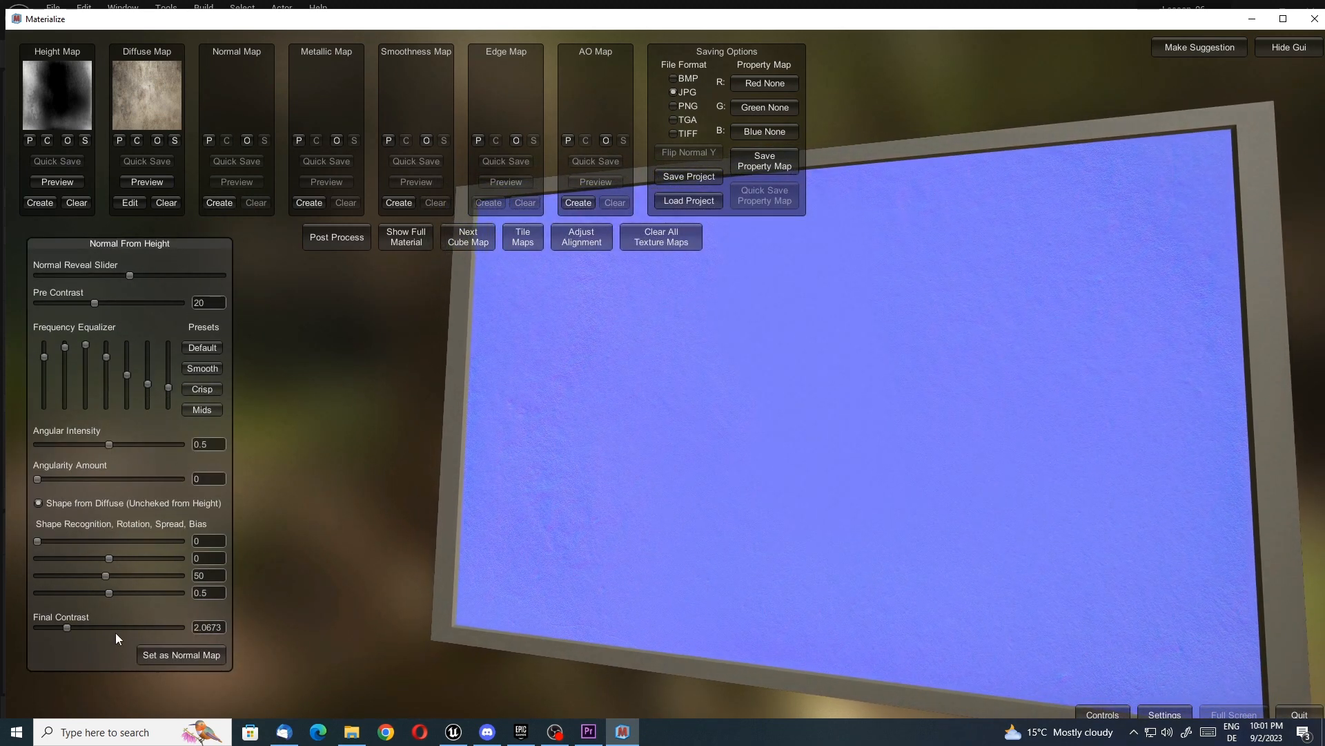
{"action": "left_click_drag", "start_coordinate": [67, 627], "coordinate": [101, 627]}
{"action": "left_click", "coordinate": [160, 658]}
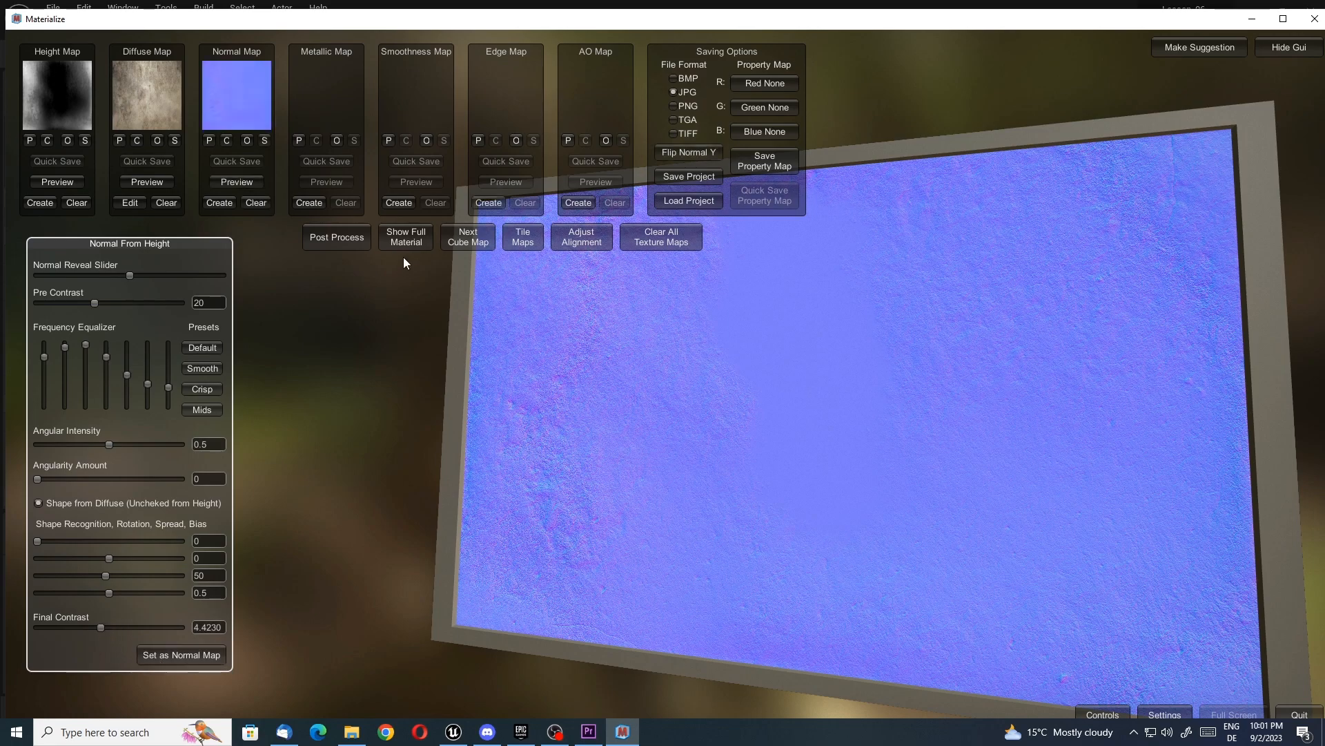
{"action": "left_click", "coordinate": [404, 238]}
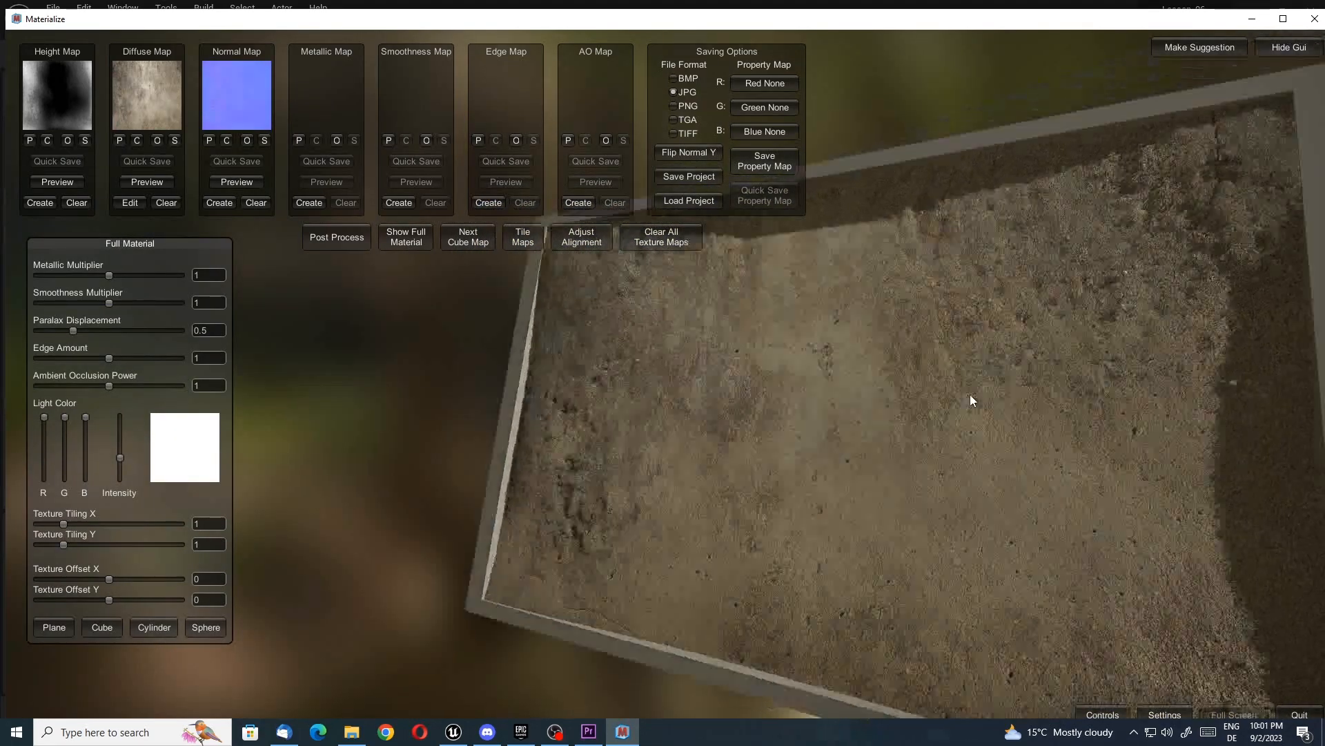
{"action": "right_click_drag", "start_coordinate": [970, 395], "coordinate": [866, 395]}
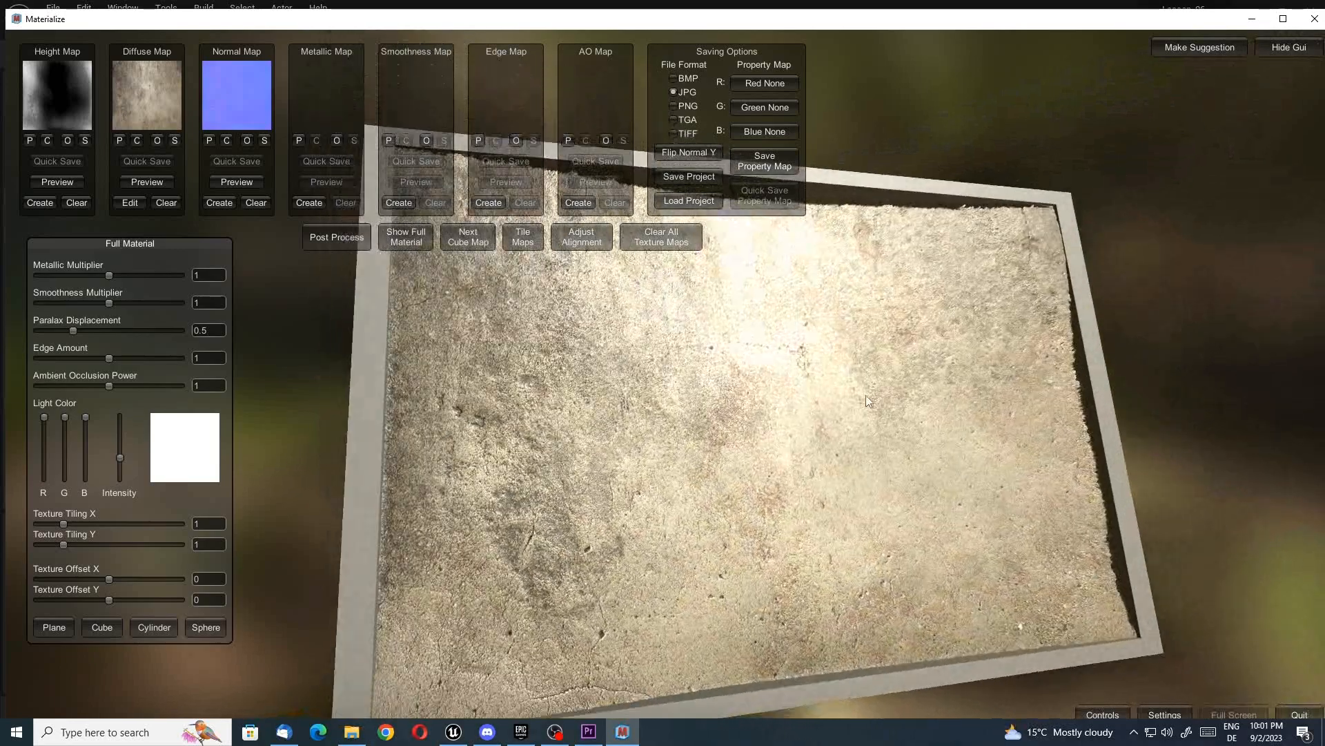
- Generate the concrete AO map with a pixel spread of 50 and pixel depth of 100, then inspect the full material
{"action": "left_click", "coordinate": [577, 202]}
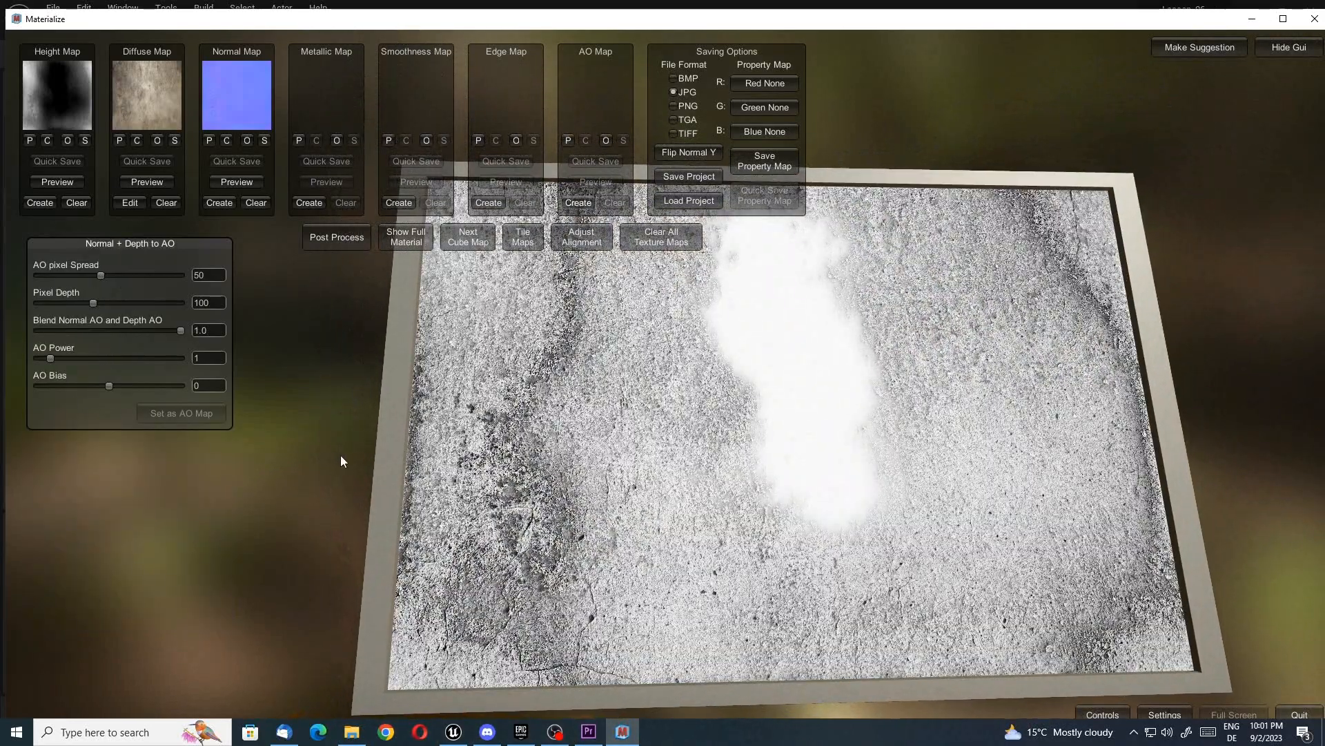
{"action": "left_click", "coordinate": [181, 412]}
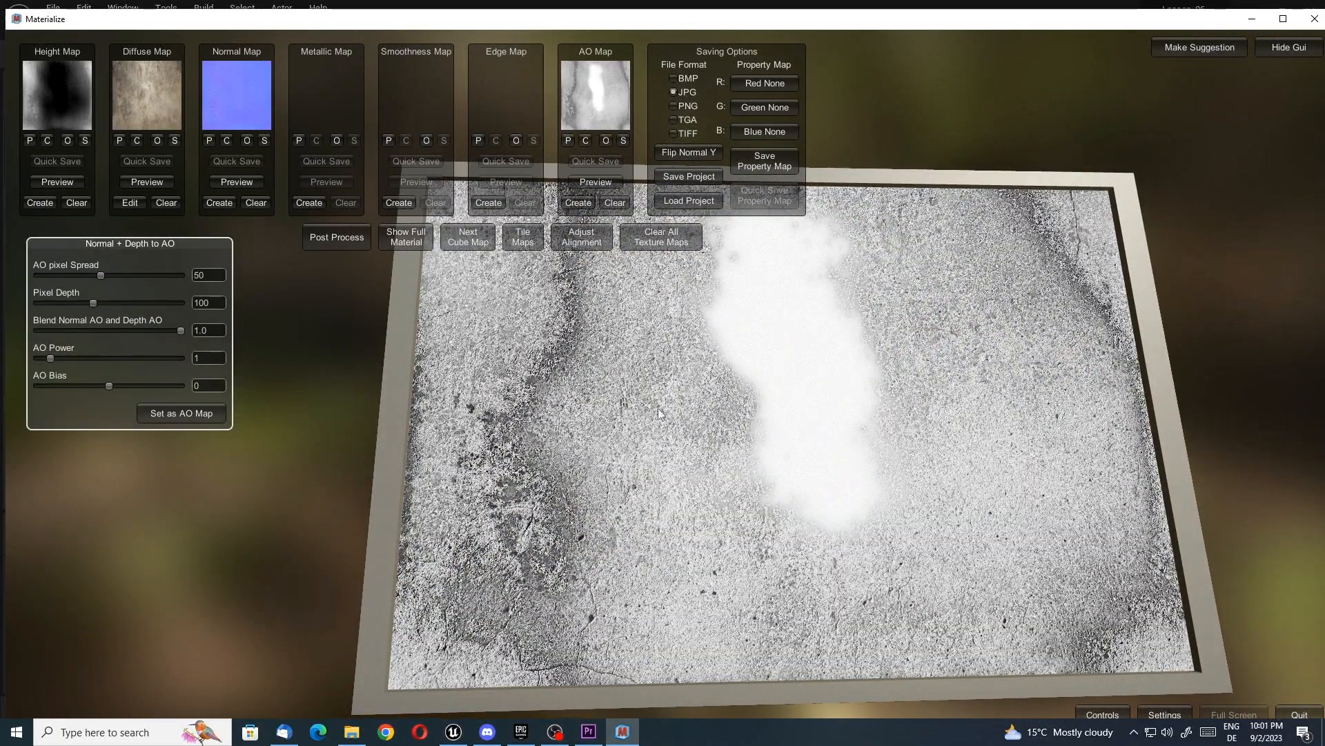
{"action": "left_click", "coordinate": [406, 237]}
{"action": "right_click_drag", "start_coordinate": [885, 426], "coordinate": [799, 410]}
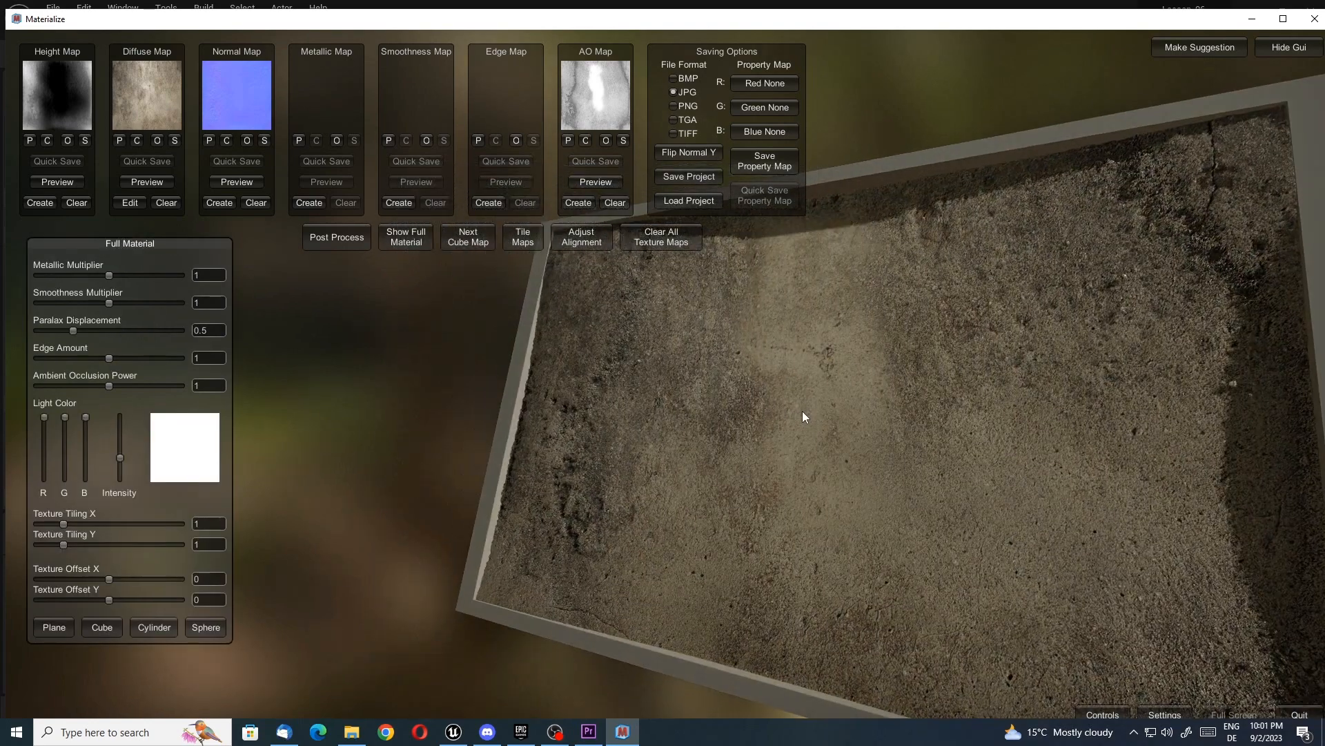
- Make the concrete maps tileable with the Overlap technique at 0.2 overlap in X and Y, and clear the height map
{"action": "left_click", "coordinate": [522, 239]}
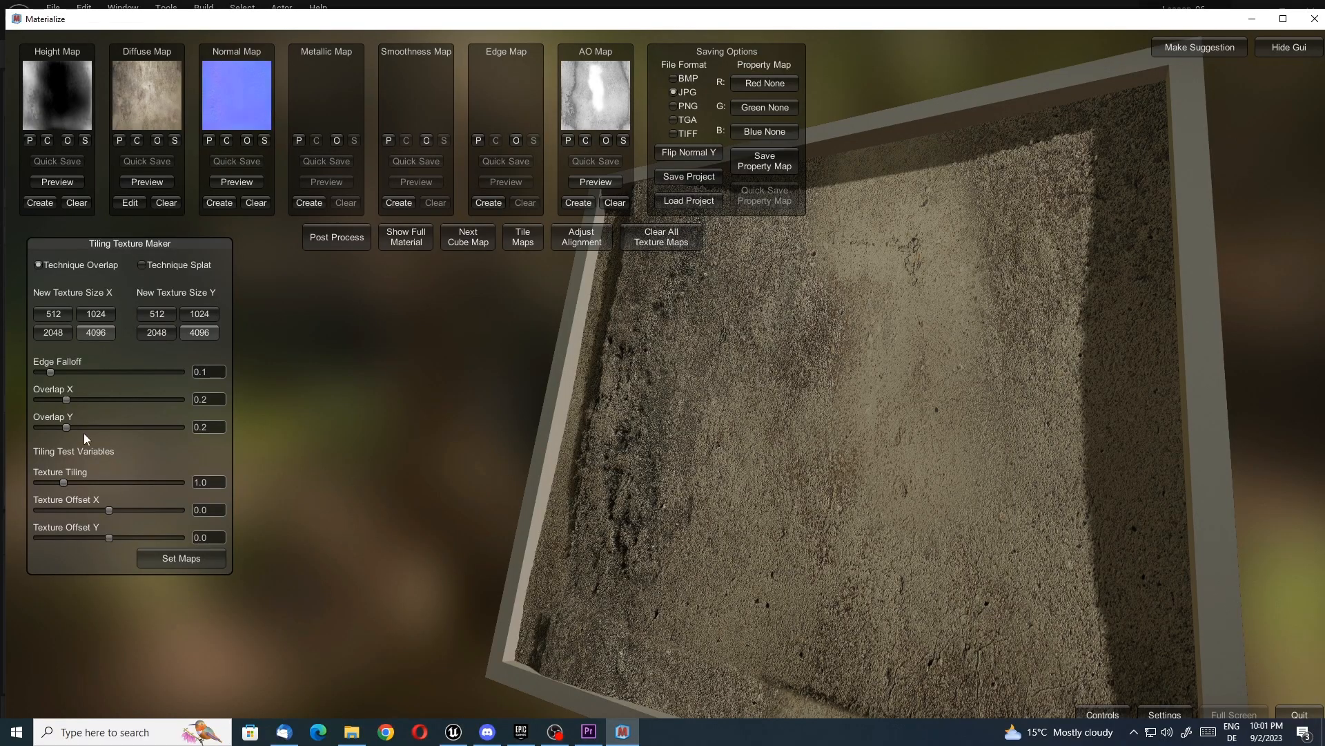
{"action": "left_click", "coordinate": [181, 558]}
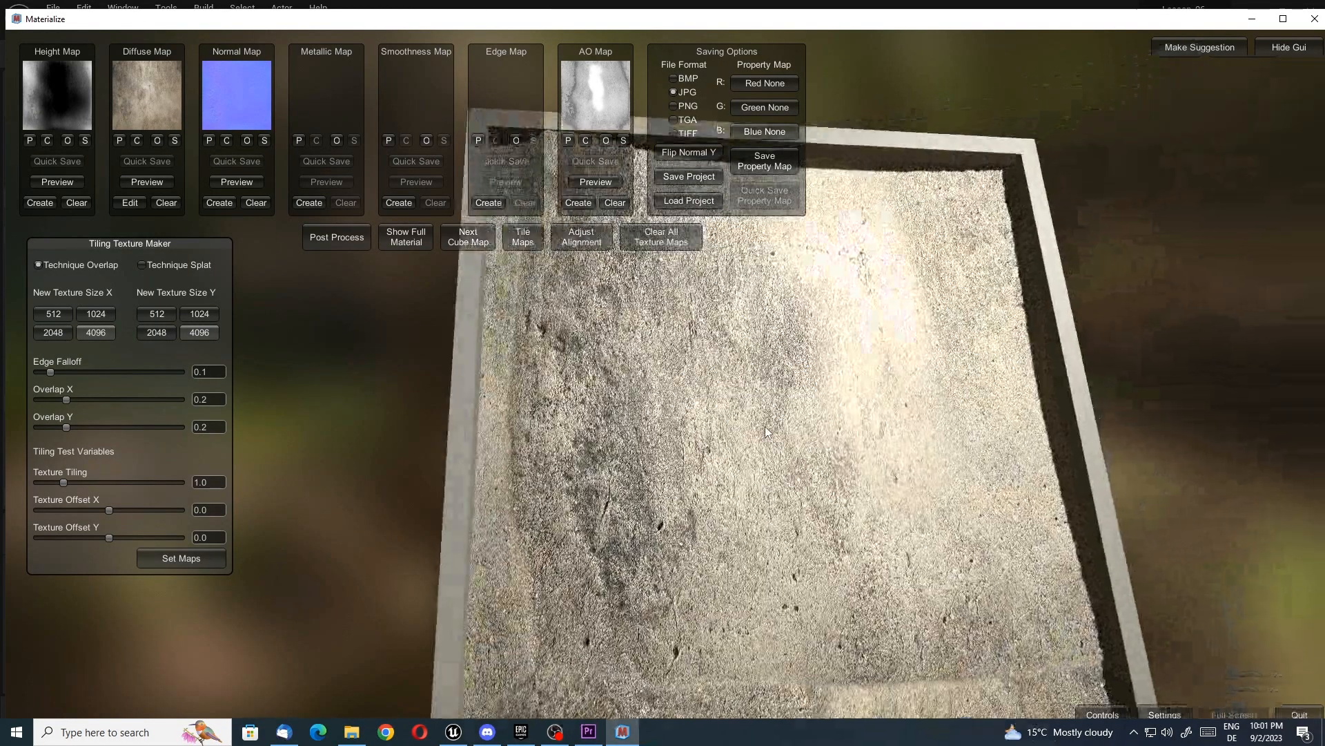
{"action": "right_click_drag", "start_coordinate": [765, 427], "coordinate": [677, 423]}
{"action": "left_click", "coordinate": [154, 556]}
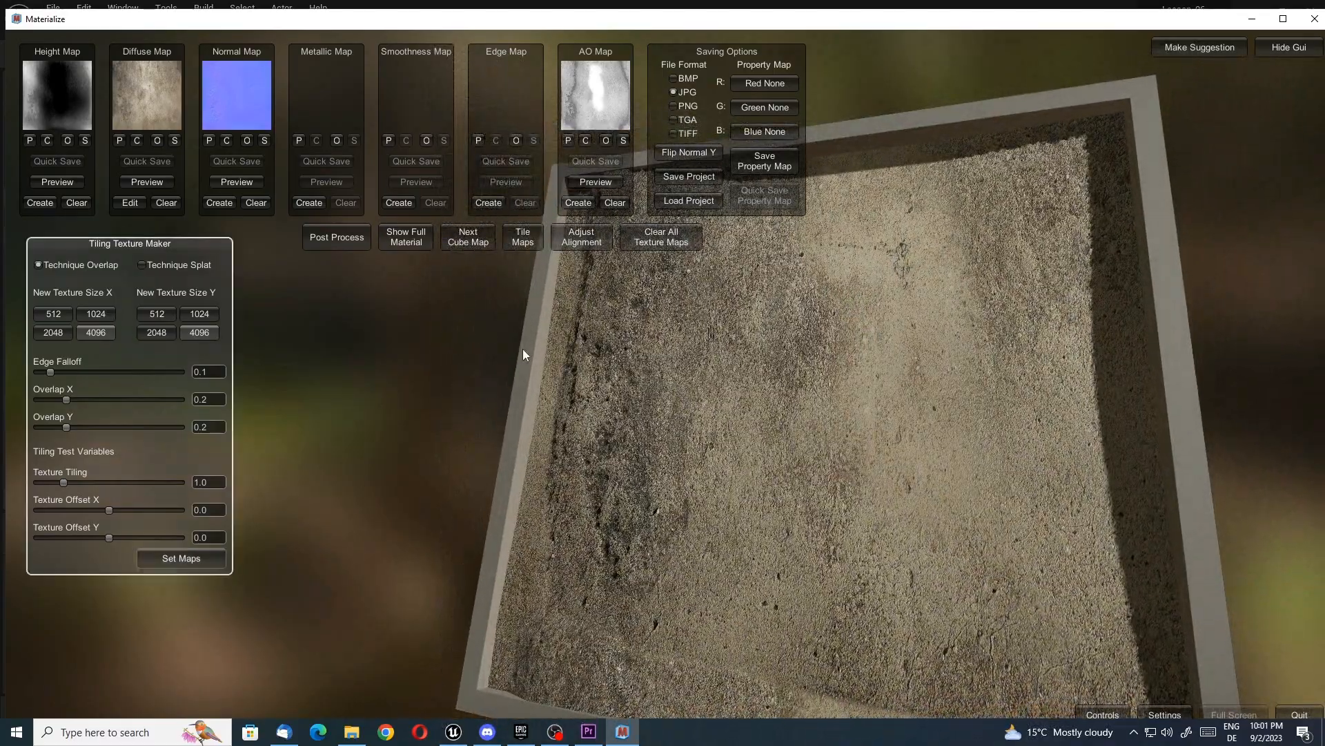
{"action": "left_click", "coordinate": [76, 202]}
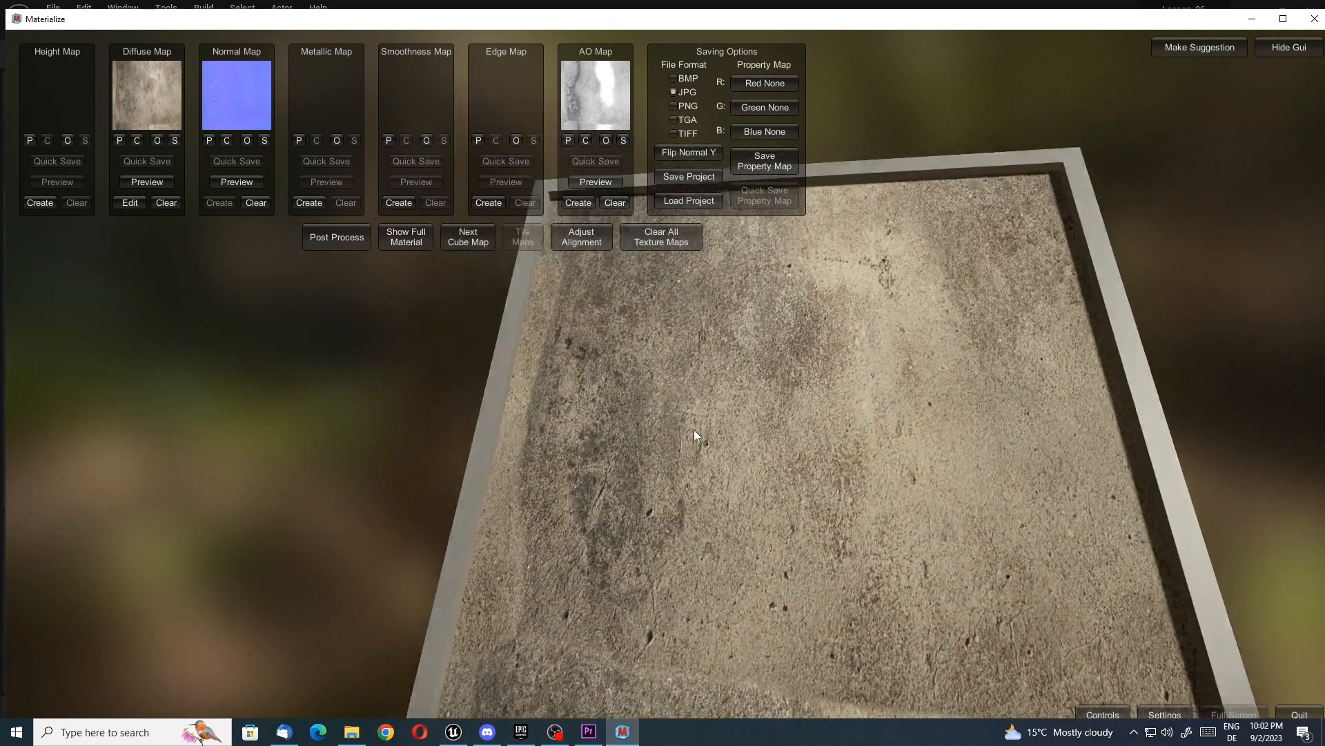
- Save the diffuse map in the Concrete folder as Concrete_01_BaseColor
{"action": "left_click", "coordinate": [174, 141]}
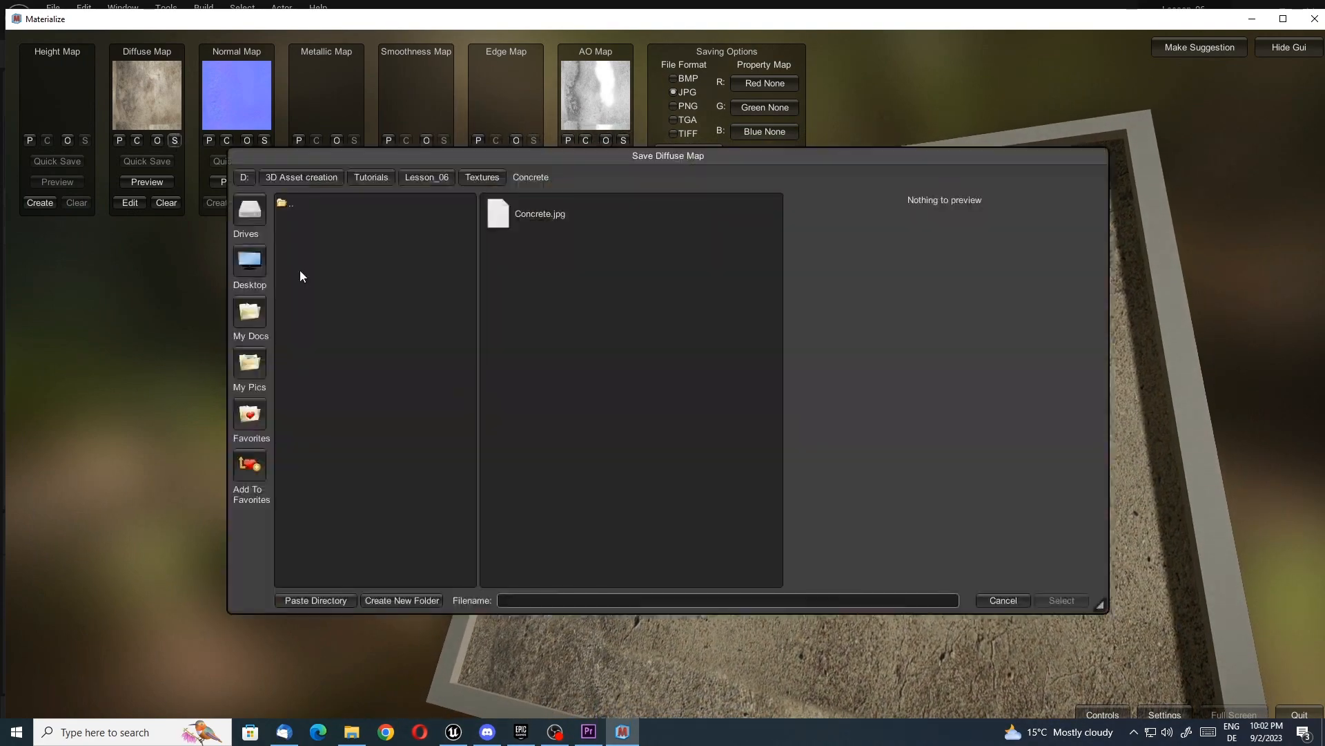
{"action": "left_click", "coordinate": [533, 600]}
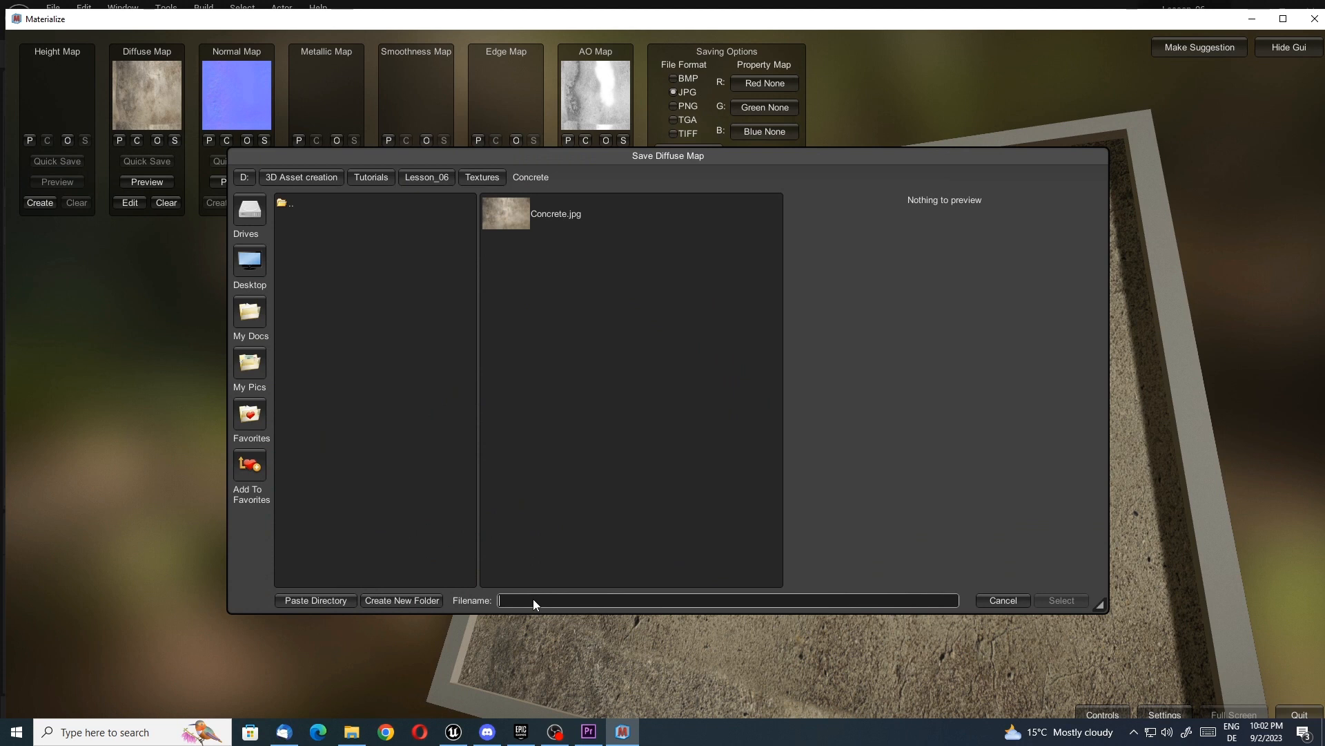
{"action": "type", "text": "Concrete_01_BaseColor"}
{"action": "key", "text": "Return"}
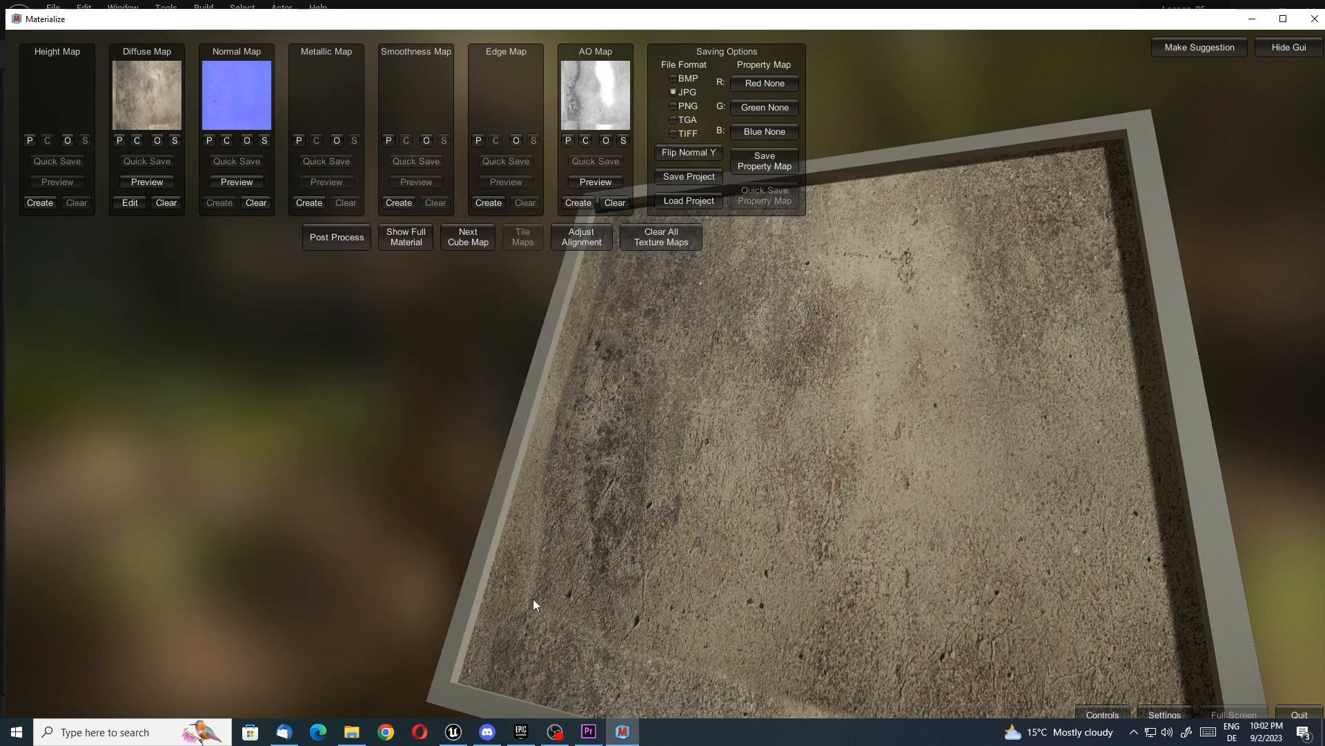
- Save the normal map in the Concrete folder as Concrete_01_Normal.jpg
{"action": "left_click", "coordinate": [265, 137]}
{"action": "left_click", "coordinate": [566, 265]}
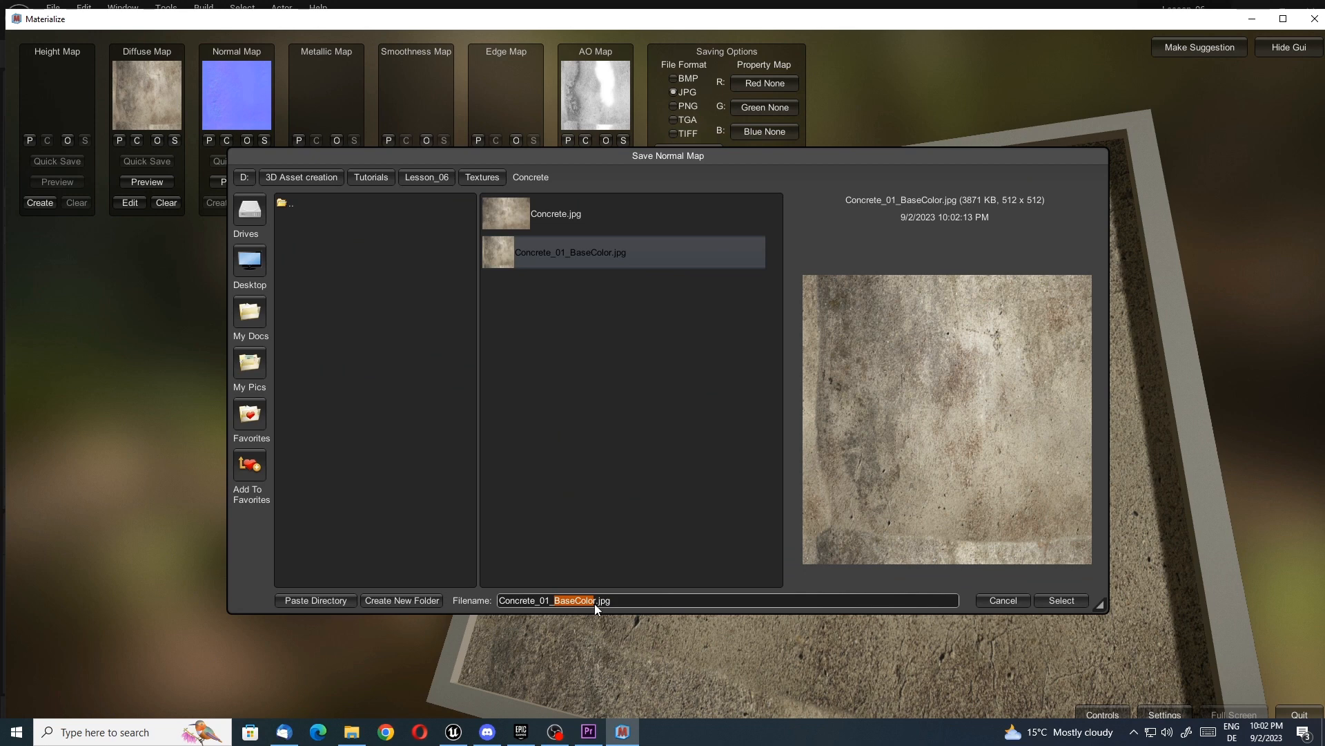
{"action": "type", "text": "Normal"}
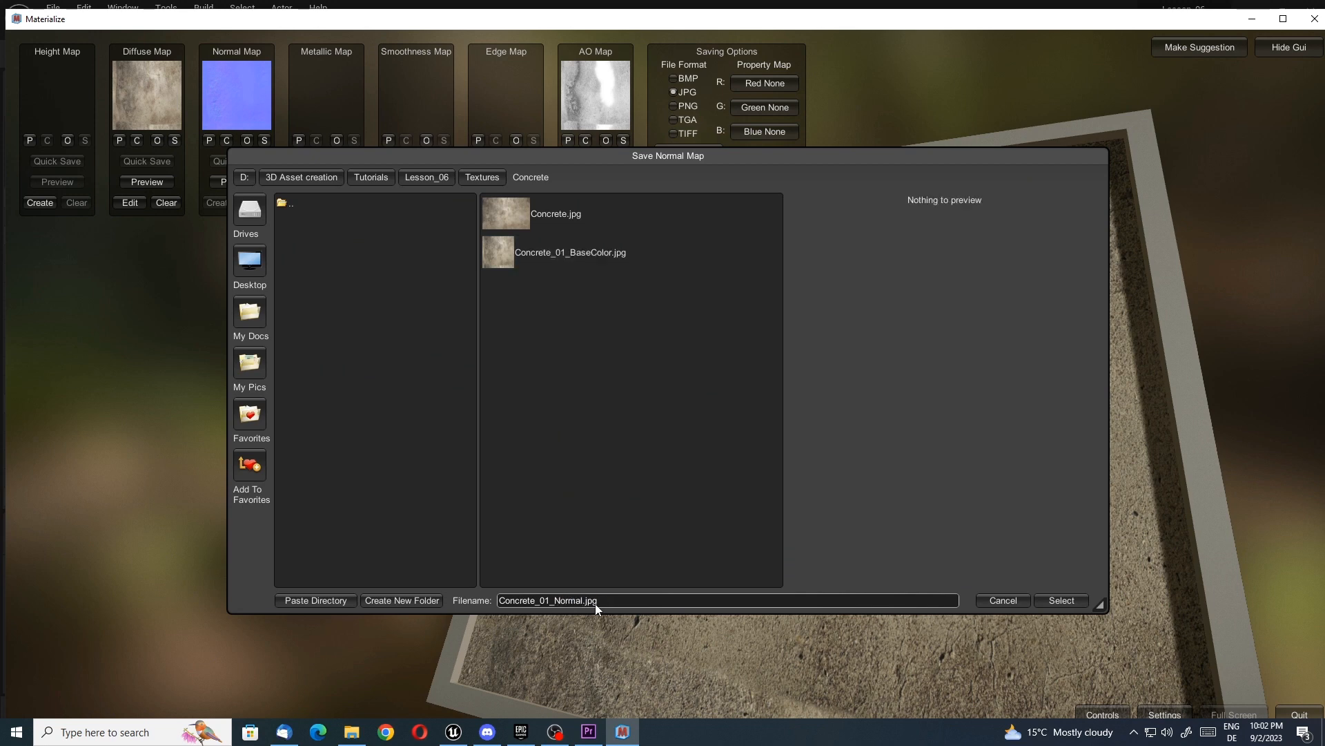
{"action": "left_click", "coordinate": [1062, 600]}
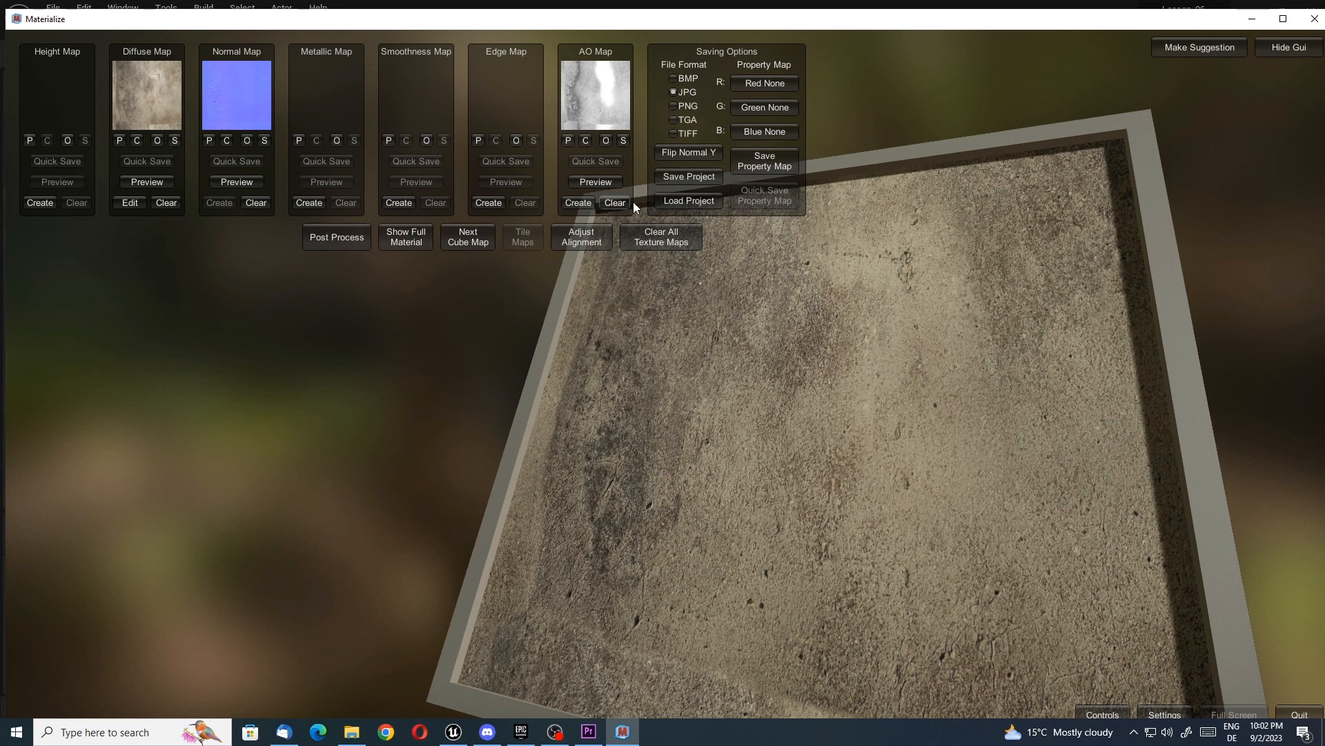
- Save the AO map in the Concrete folder as Concrete_01_AO.jpg
{"action": "left_click", "coordinate": [622, 141]}
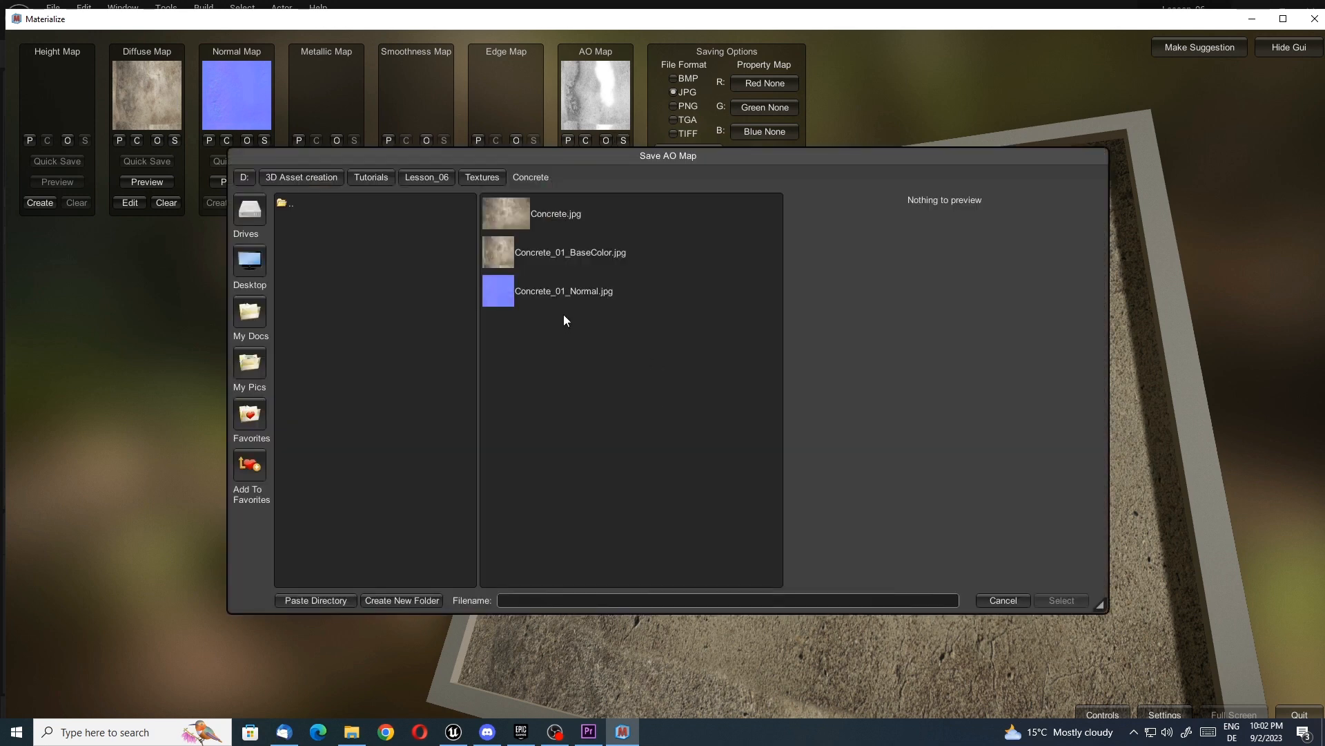
{"action": "left_click", "coordinate": [549, 296]}
{"action": "left_click", "coordinate": [580, 600]}
{"action": "left_click_drag", "start_coordinate": [555, 600], "coordinate": [566, 602]}
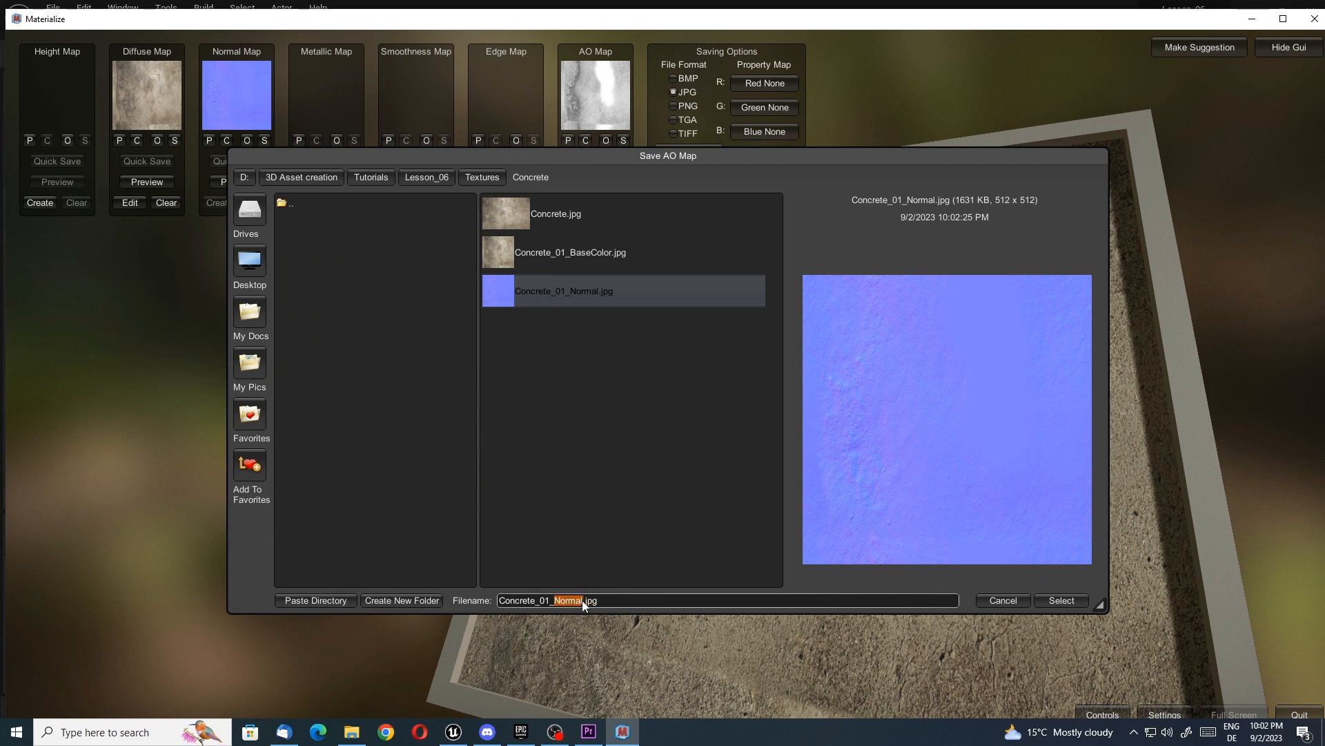
{"action": "type", "text": "AO"}
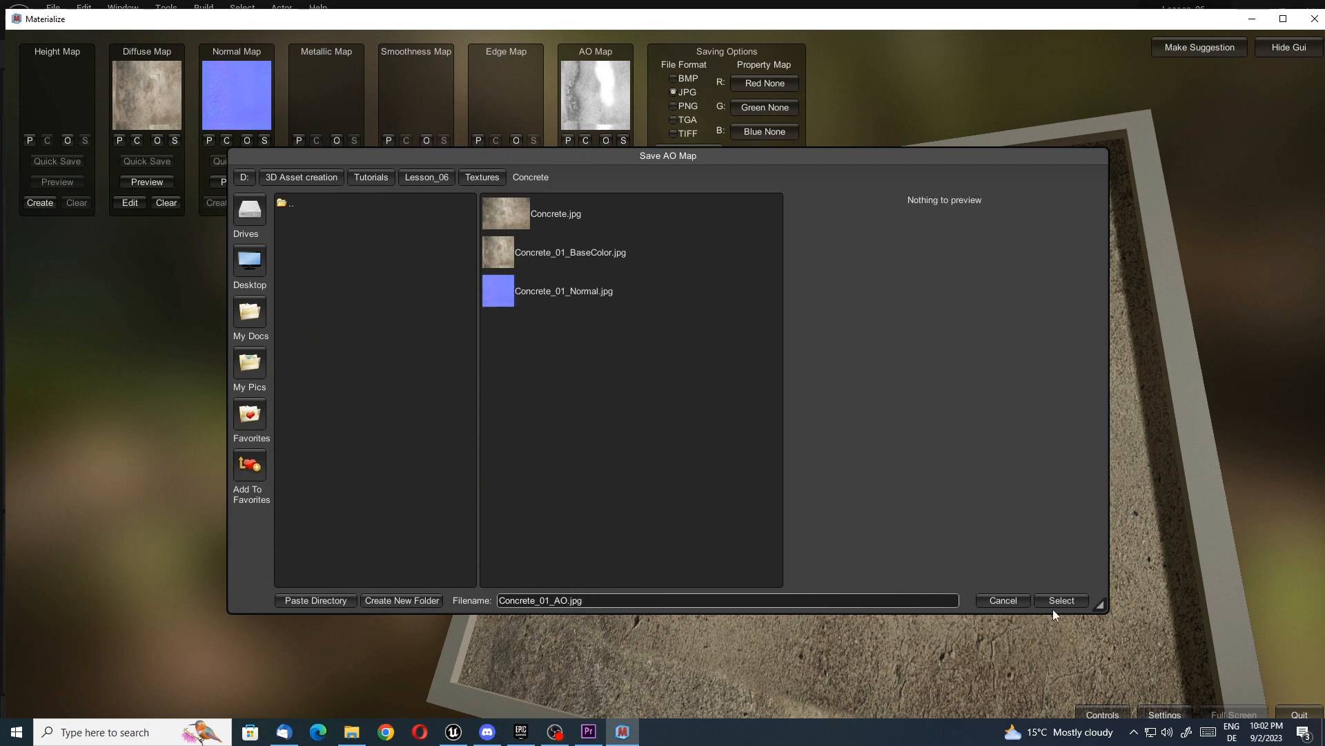
{"action": "left_click", "coordinate": [1067, 601]}
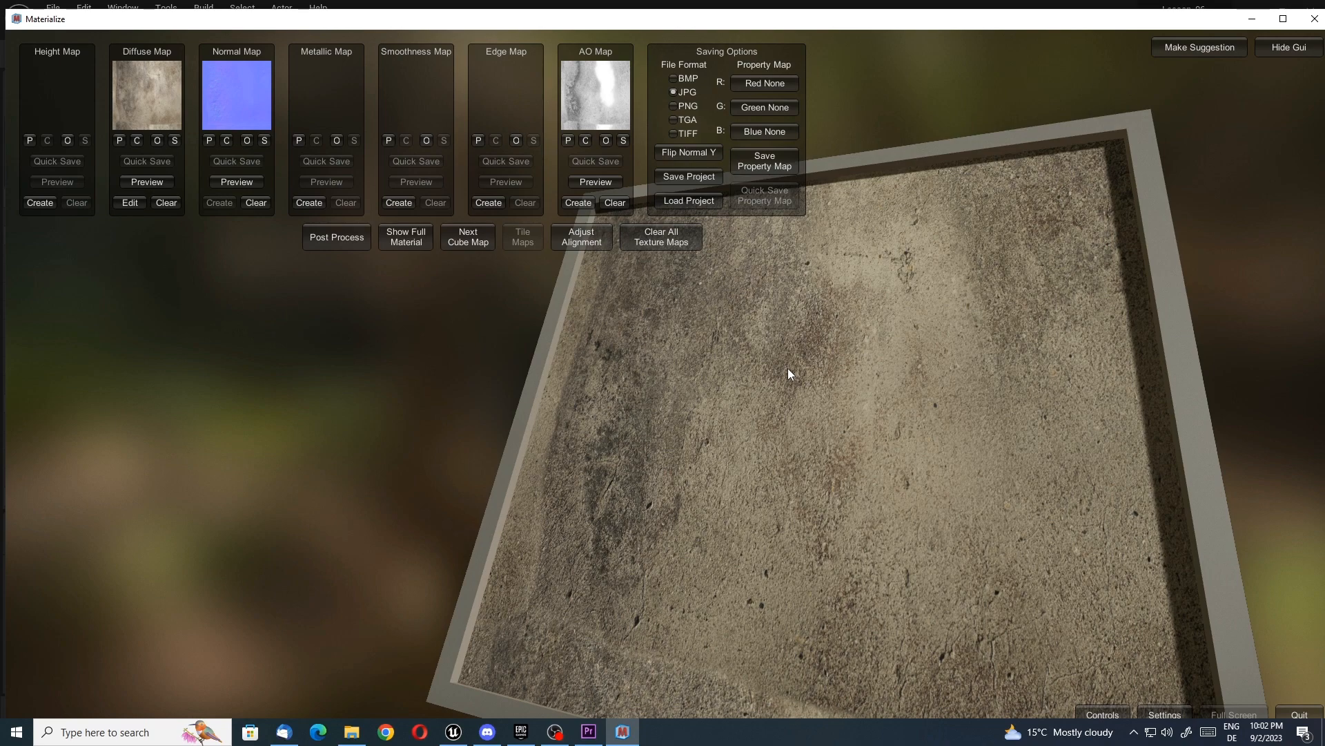
- Switch to Unreal Engine and create a folder named Textures in the project's Content folder
{"action": "left_click", "coordinate": [454, 732]}
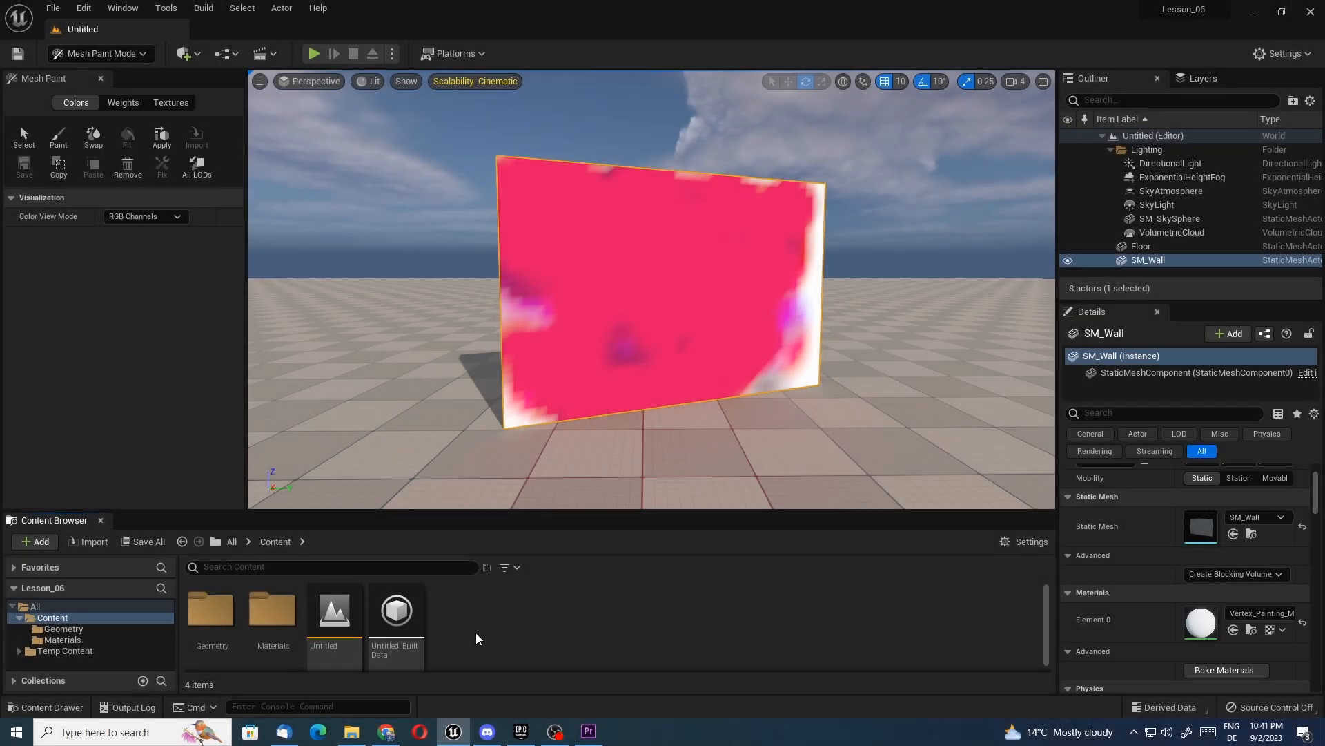
{"action": "right_click", "coordinate": [476, 642]}
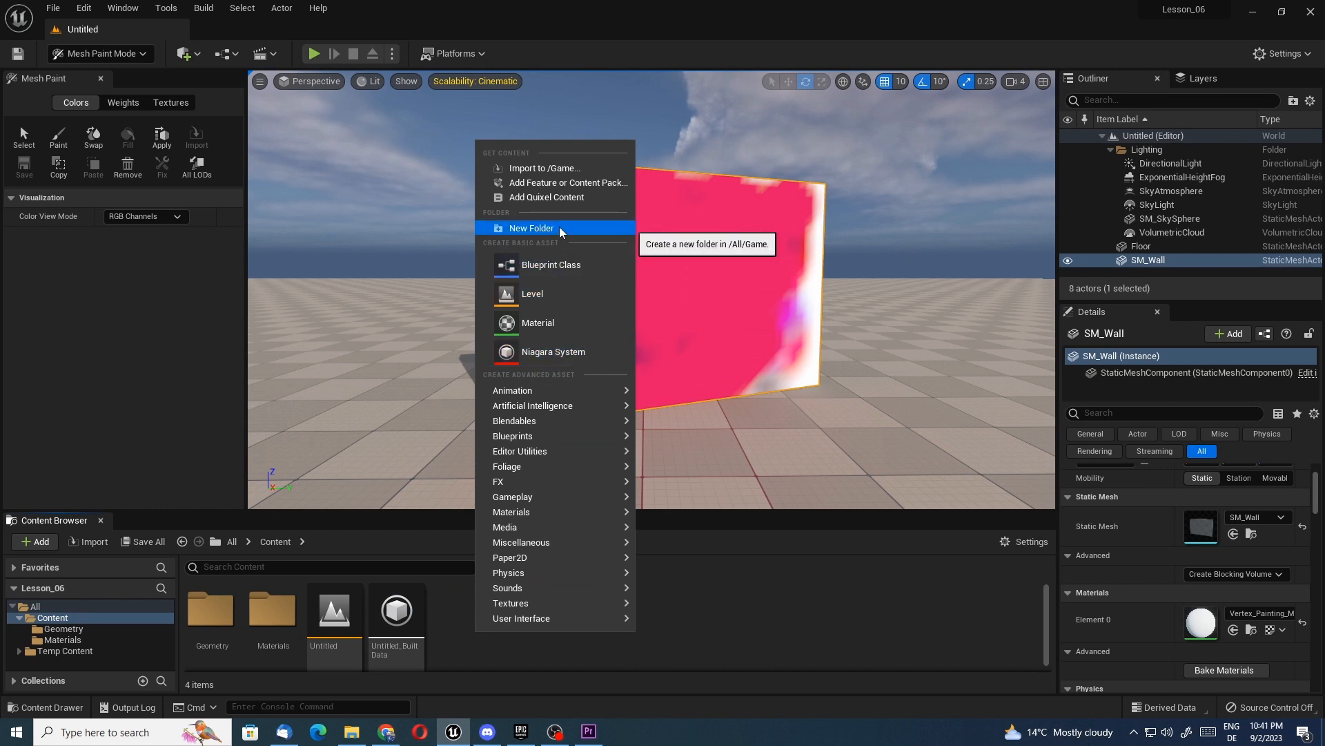
{"action": "left_click", "coordinate": [533, 227]}
{"action": "type", "text": "Textures"}
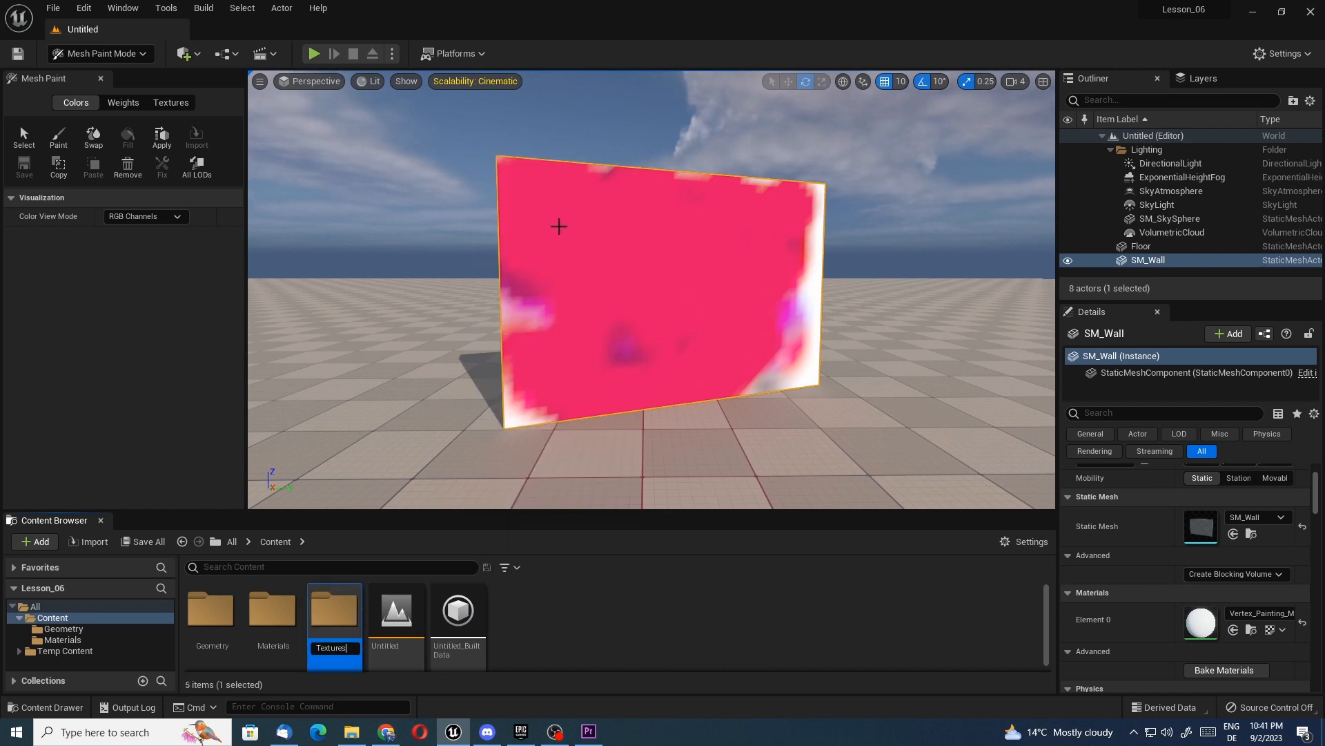
{"action": "key", "text": "Return"}
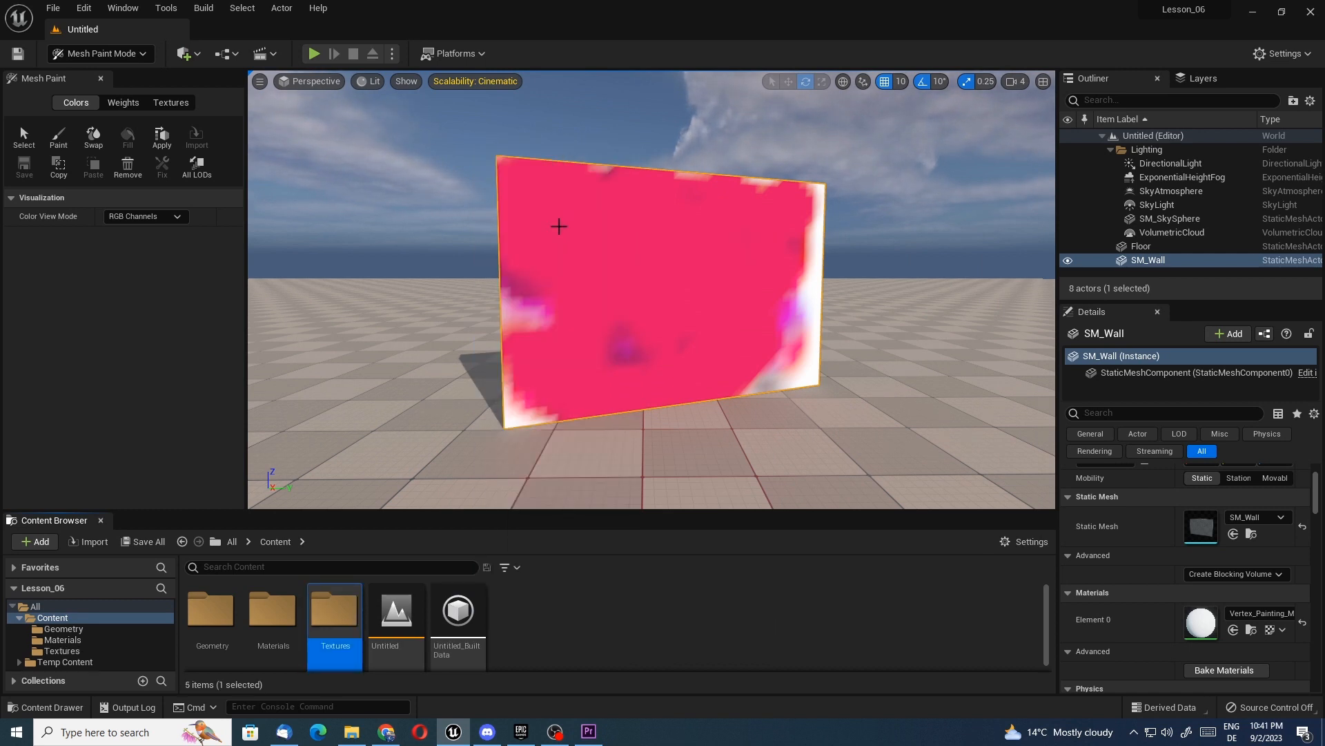
- Import Concrete_01_BaseColor from the Concrete folder into the project's Textures folder
{"action": "double_click", "coordinate": [335, 609]}
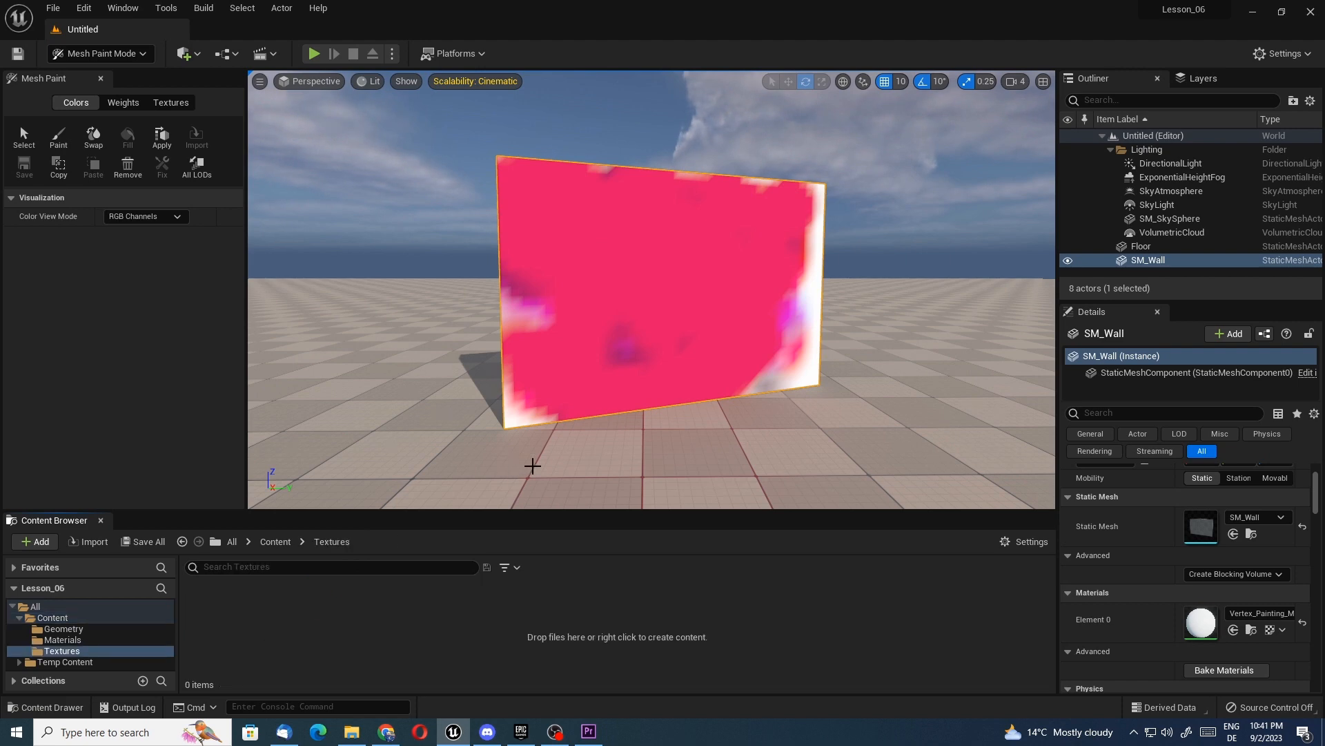
{"action": "left_click", "coordinate": [94, 543]}
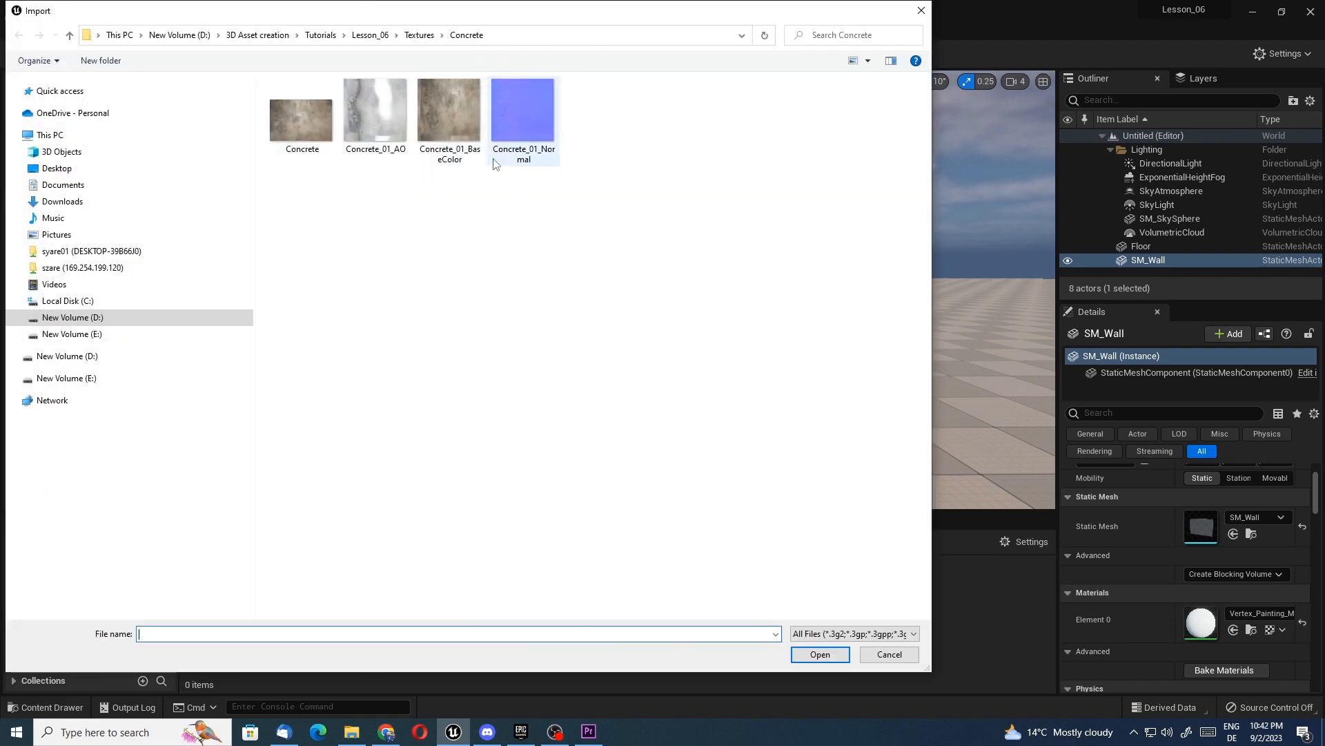
{"action": "left_click", "coordinate": [448, 109]}
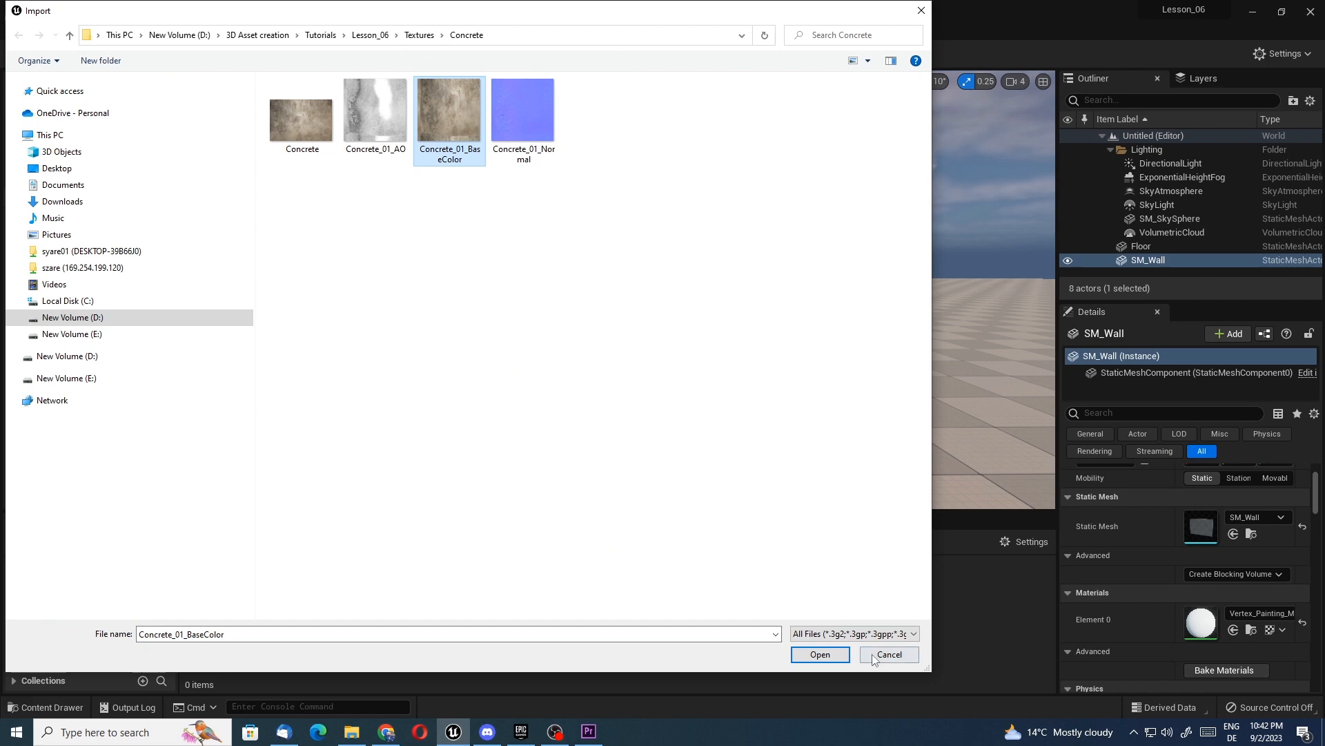
{"action": "left_click", "coordinate": [822, 654]}
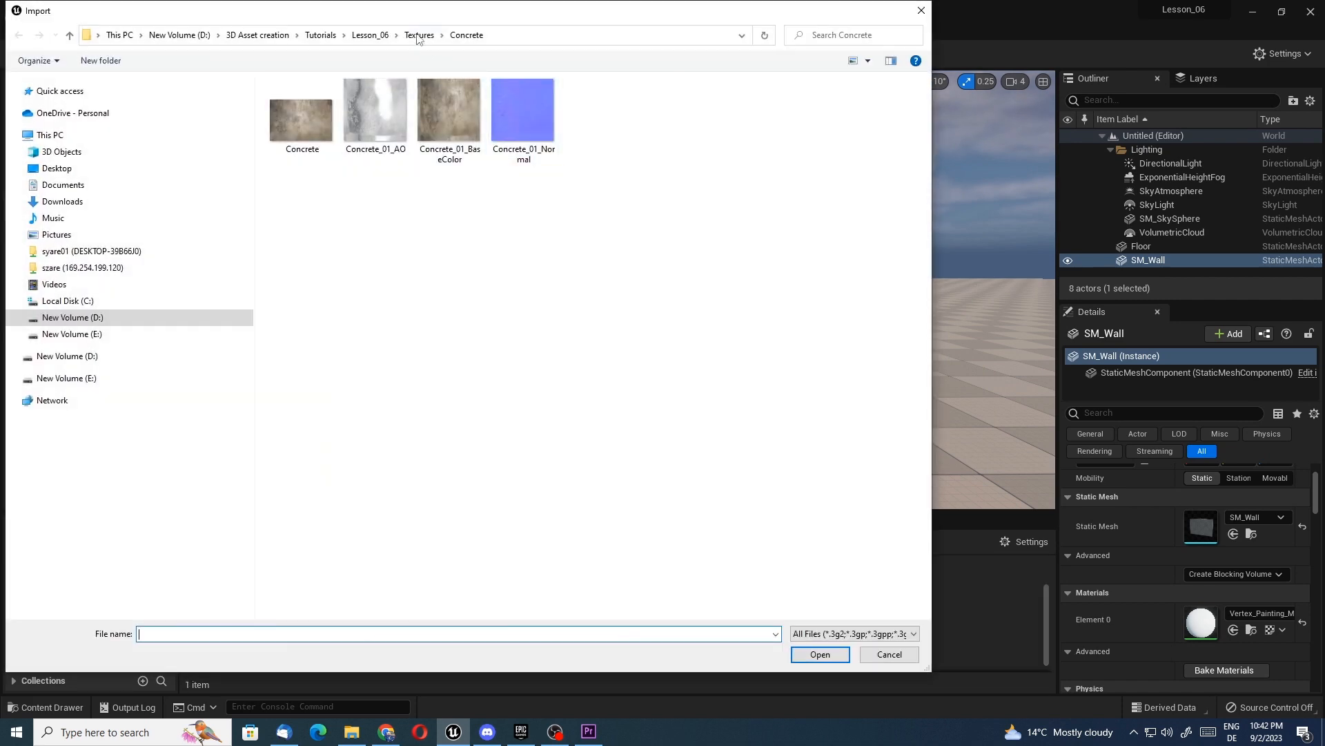
- Import Brick_Wall_01_BaseColor from the Brick folder into the project's Textures folder and save all content
{"action": "left_click", "coordinate": [419, 34]}
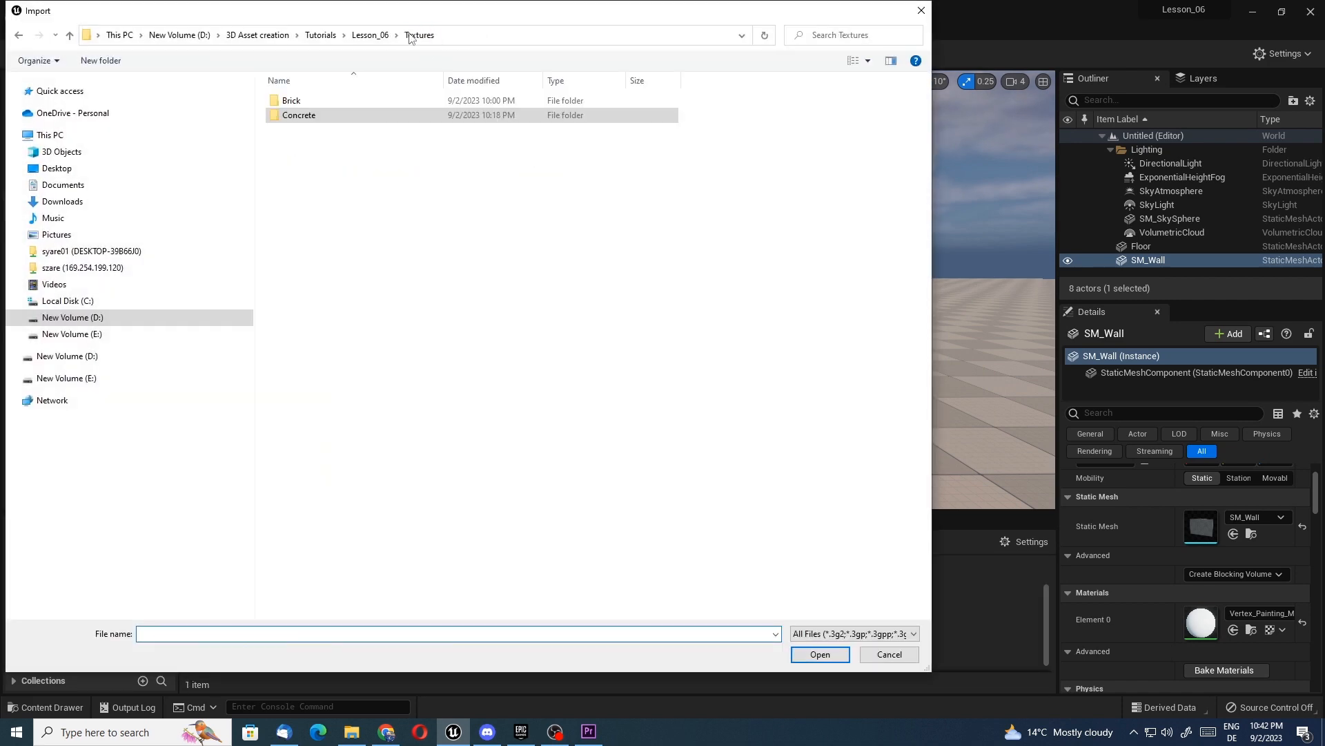
{"action": "double_click", "coordinate": [304, 100]}
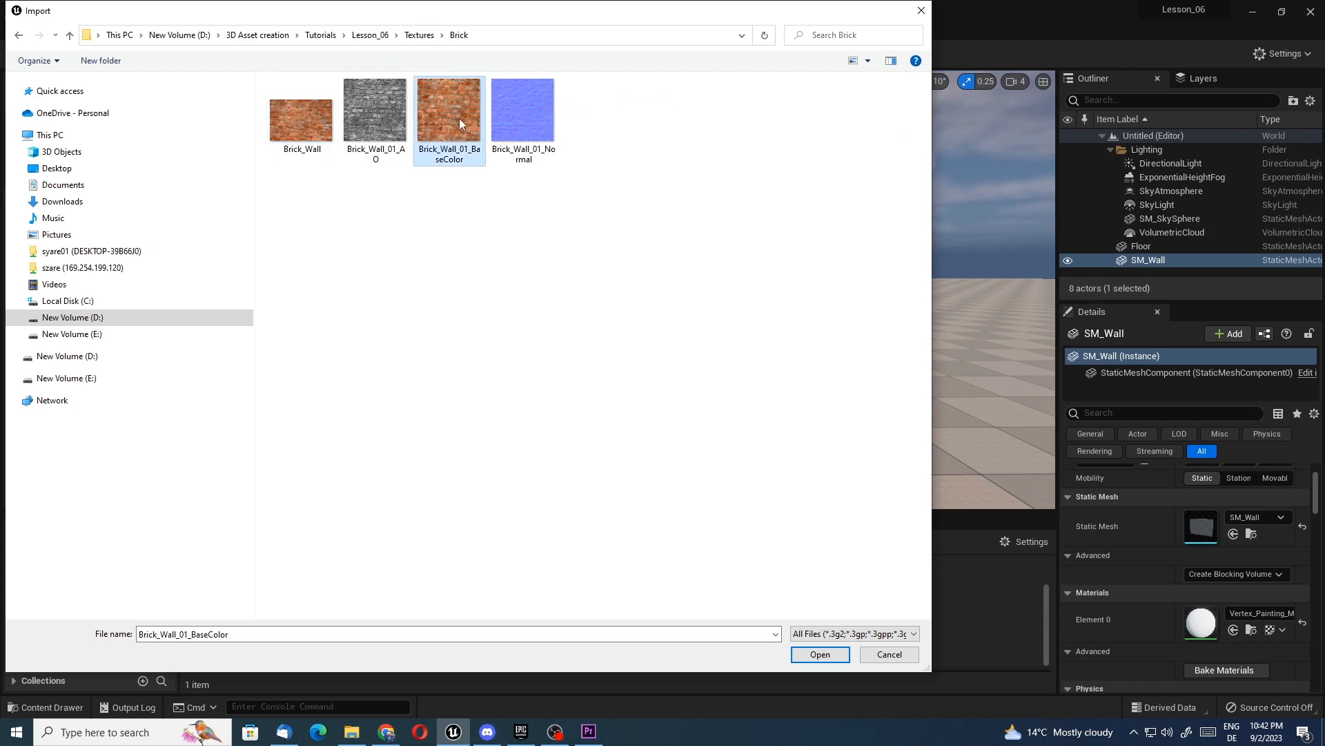
{"action": "double_click", "coordinate": [458, 118]}
{"action": "left_click", "coordinate": [145, 541]}
{"action": "left_click", "coordinate": [774, 524]}
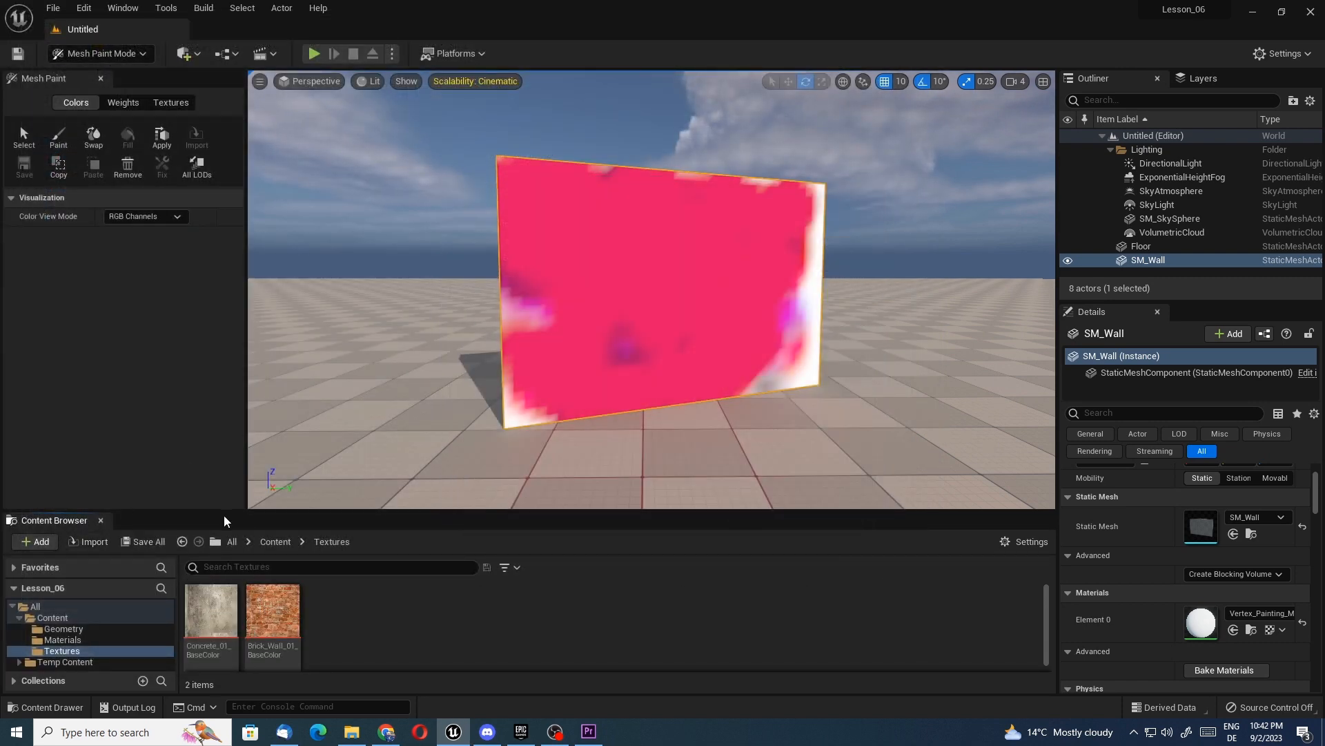
- Open Vertex_Painting_Mat from the Materials folder and shrink its editor to a floating window above the Content Browser
{"action": "left_click", "coordinate": [275, 541]}
{"action": "double_click", "coordinate": [296, 629]}
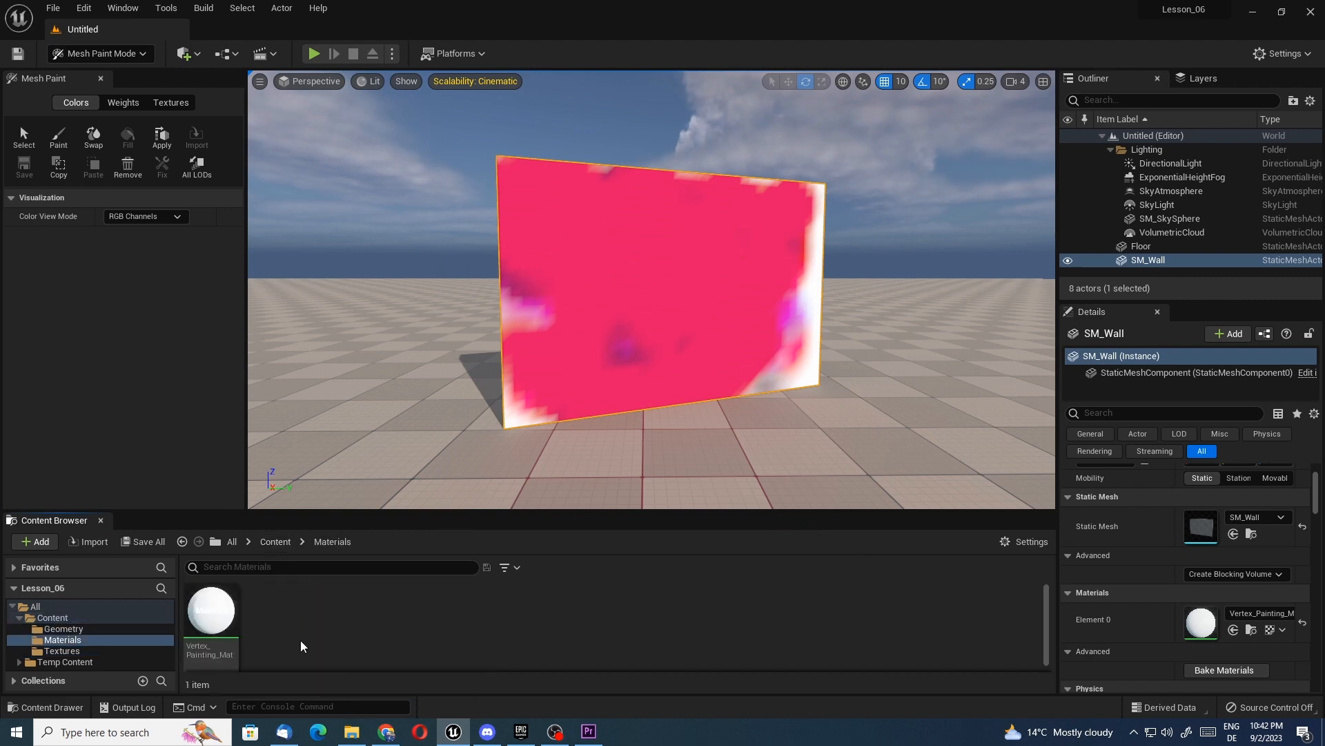
{"action": "double_click", "coordinate": [211, 611]}
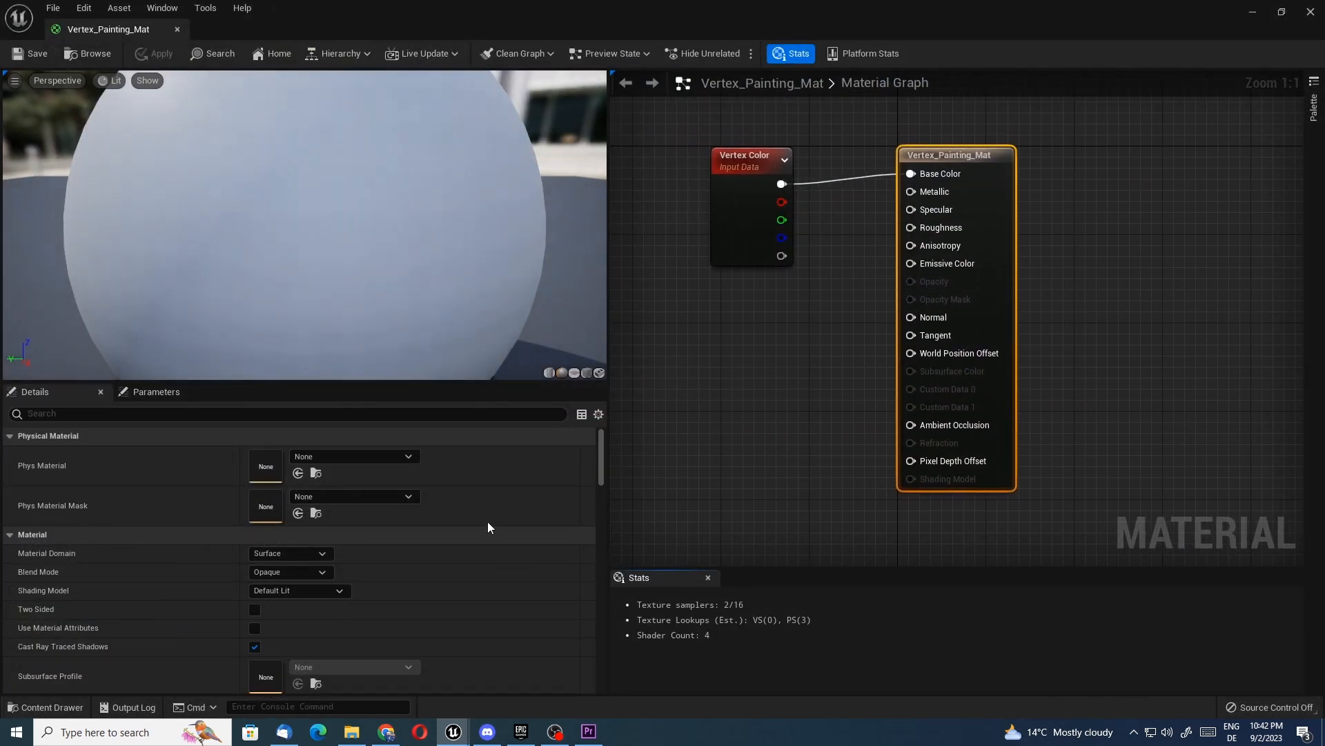
{"action": "left_click", "coordinate": [1281, 11]}
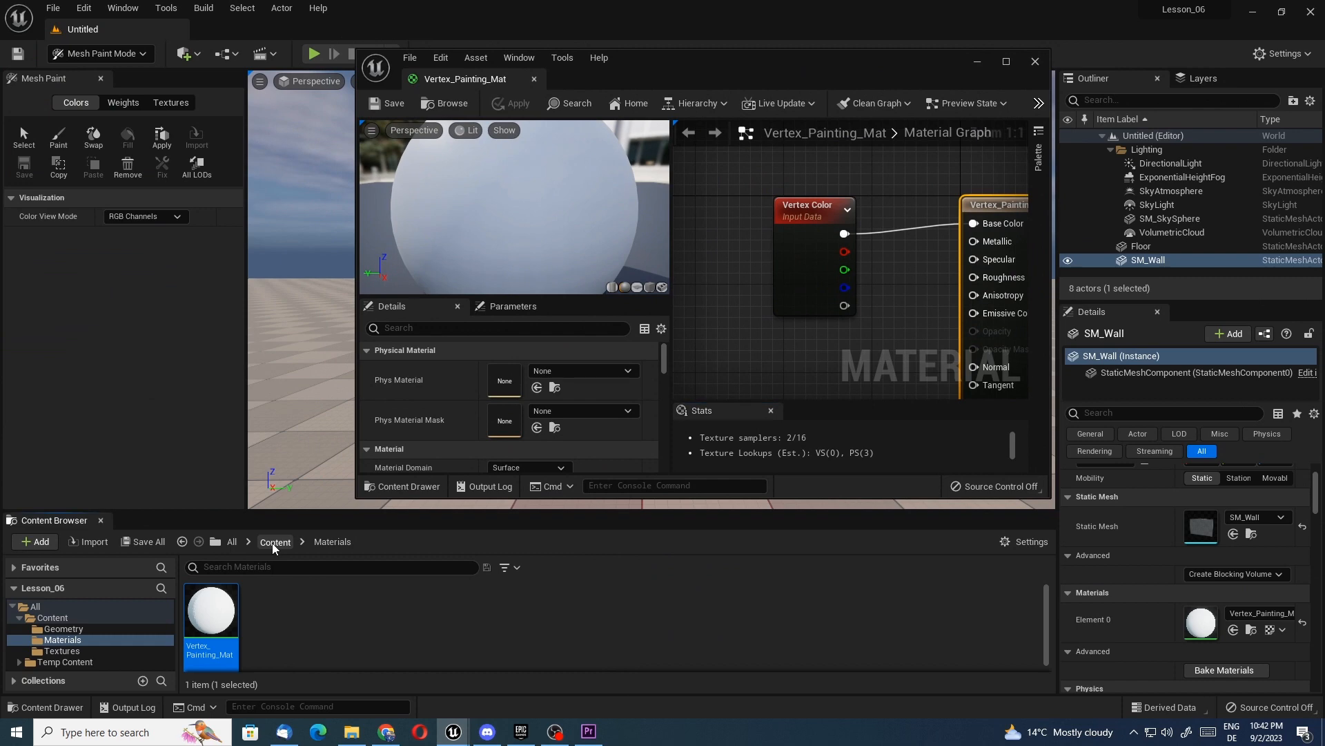
- Add Brick_Wall_01_BaseColor and Concrete_01_BaseColor from the Textures folder to the material graph as texture samples and maximize the material editor
{"action": "left_click", "coordinate": [275, 542]}
{"action": "double_click", "coordinate": [330, 611]}
{"action": "left_click", "coordinate": [216, 605]}
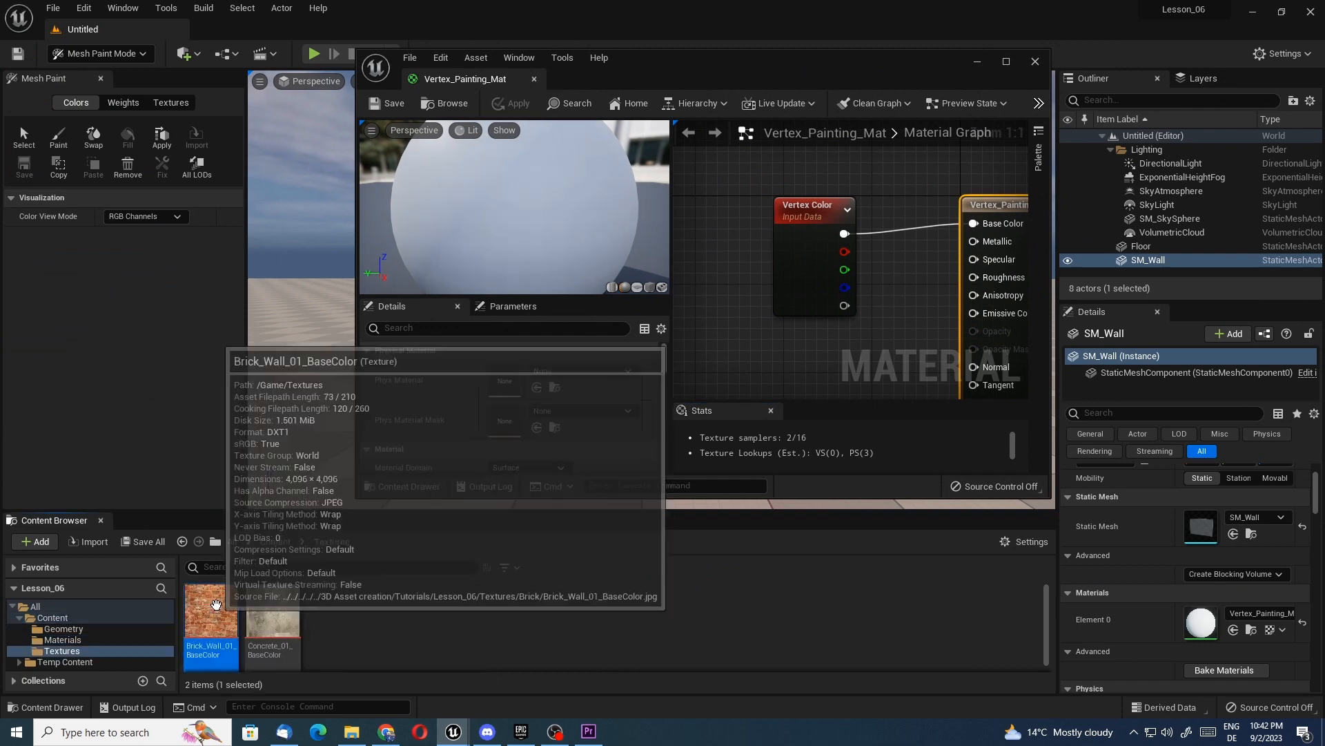
{"action": "left_click", "coordinate": [274, 611], "text": "ctrl"}
{"action": "left_click_drag", "start_coordinate": [273, 611], "coordinate": [796, 355]}
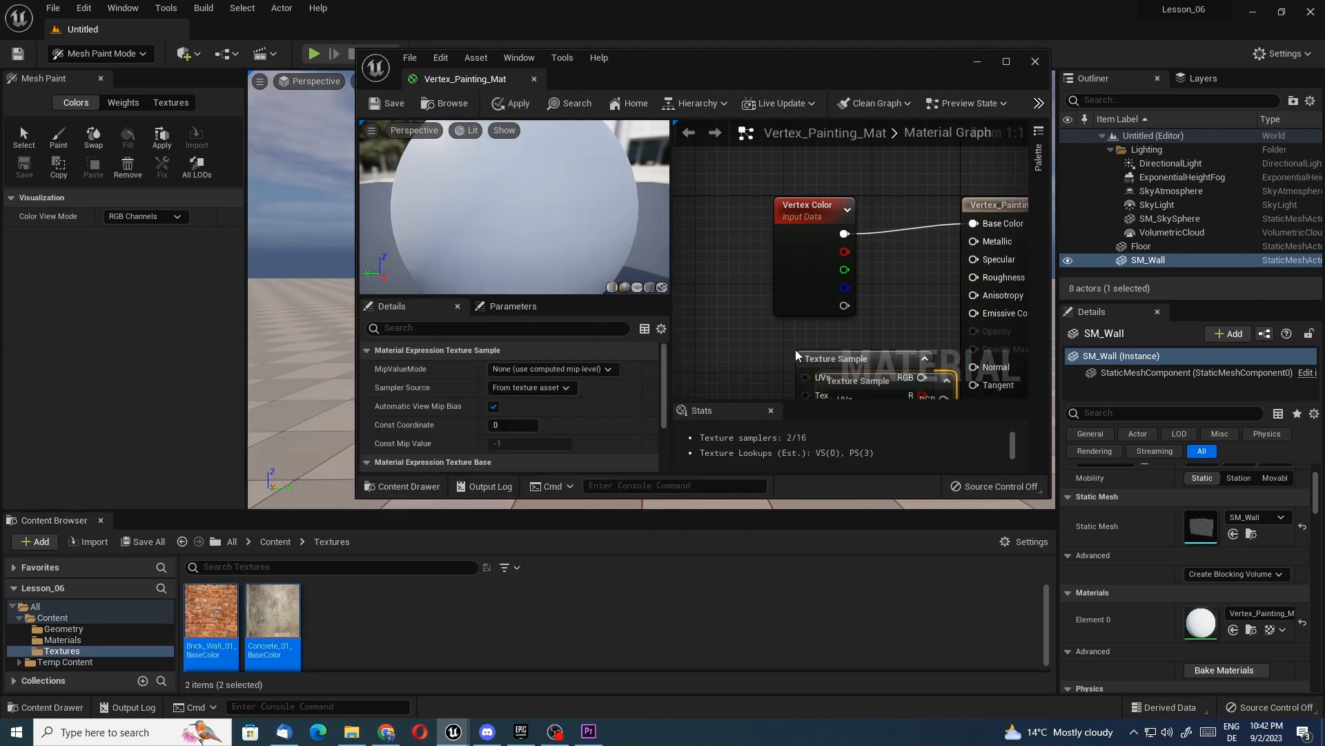
{"action": "left_click", "coordinate": [1006, 61]}
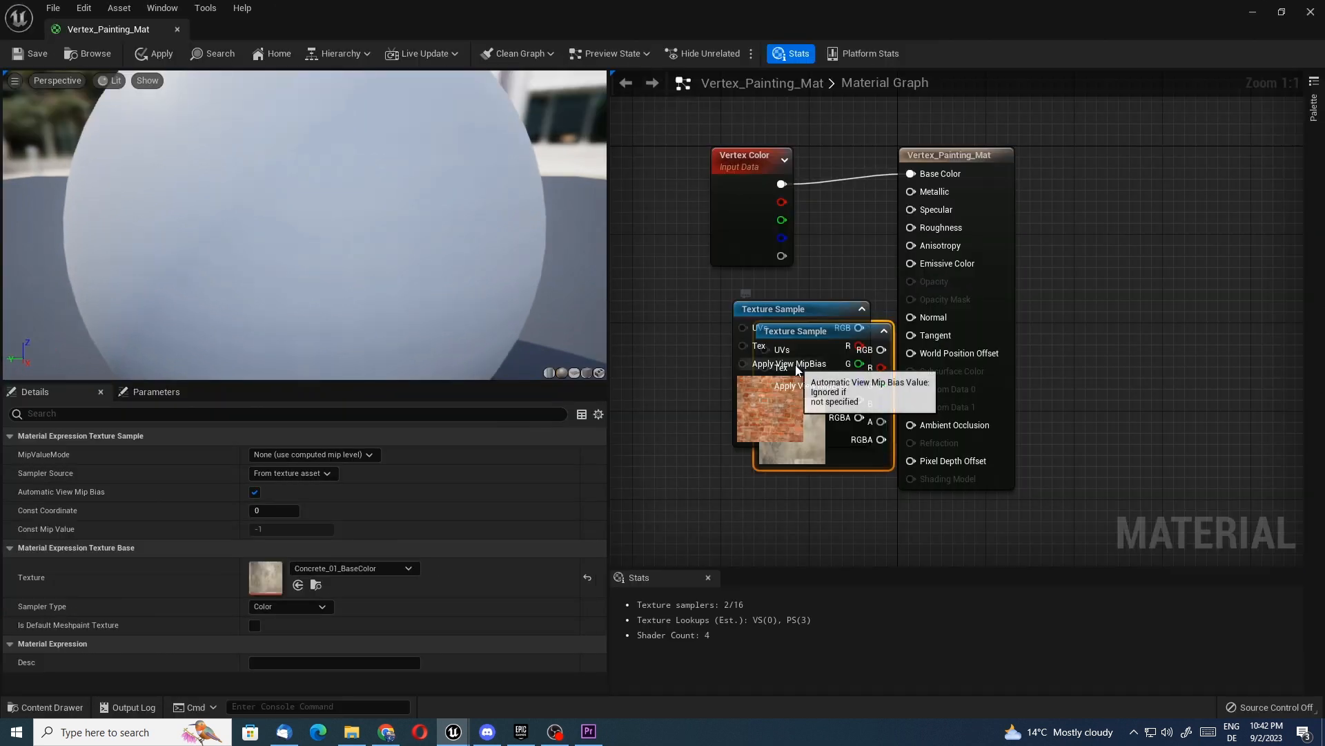
- Arrange the two texture samples beside the Vertex Color node, with the brick sample above the concrete one
{"action": "left_click_drag", "start_coordinate": [803, 308], "coordinate": [646, 143]}
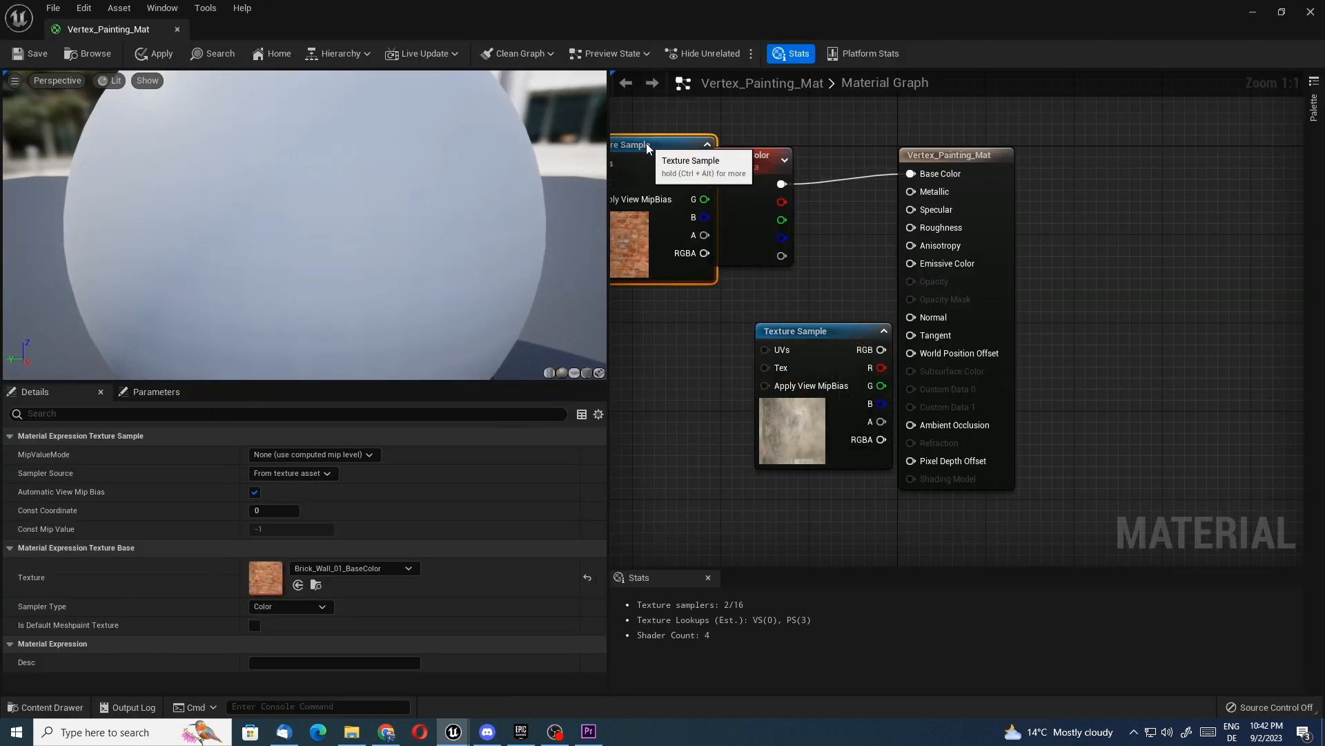
{"action": "right_click_drag", "start_coordinate": [853, 262], "coordinate": [1002, 282]}
{"action": "left_click", "coordinate": [794, 245]}
{"action": "left_click_drag", "start_coordinate": [990, 351], "coordinate": [778, 341]}
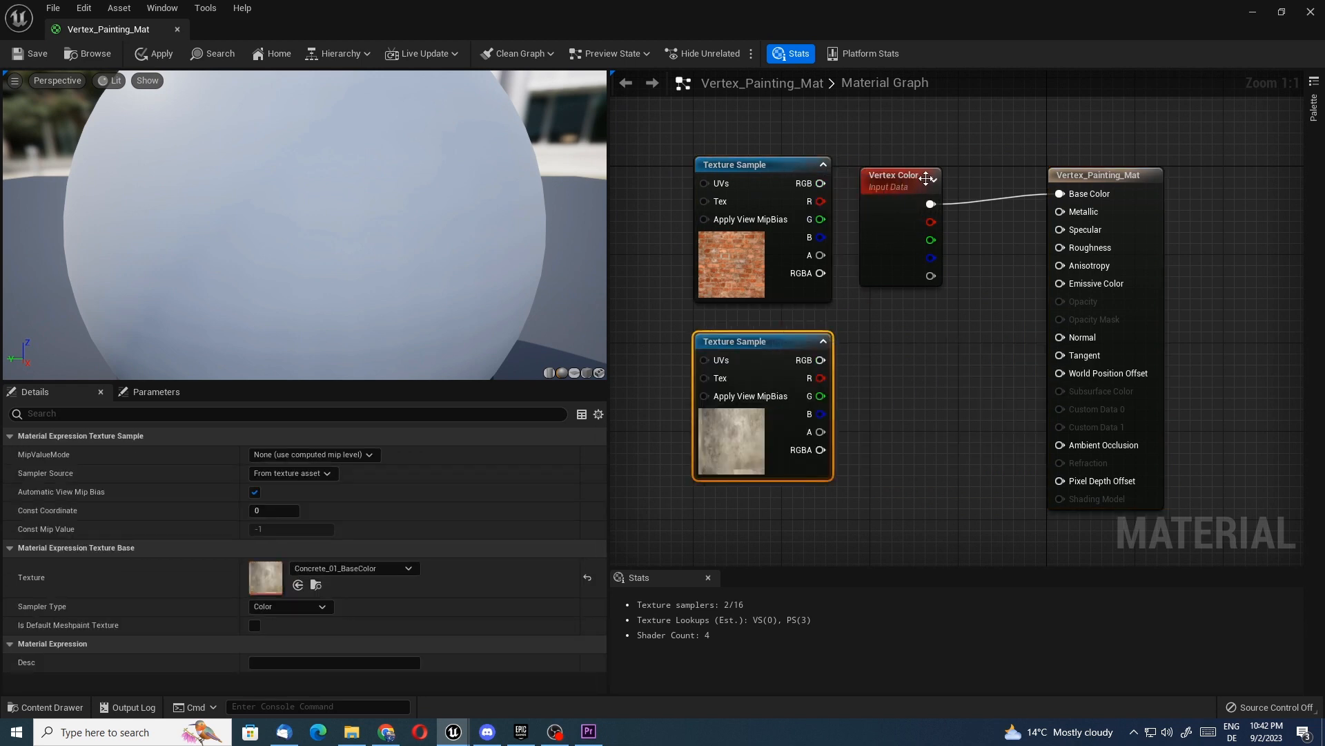
- Add a LinearInterpolate node below Vertex Color and connect its output to the material's Base Color
{"action": "right_click", "coordinate": [931, 355]}
{"action": "type", "text": "LERP"}
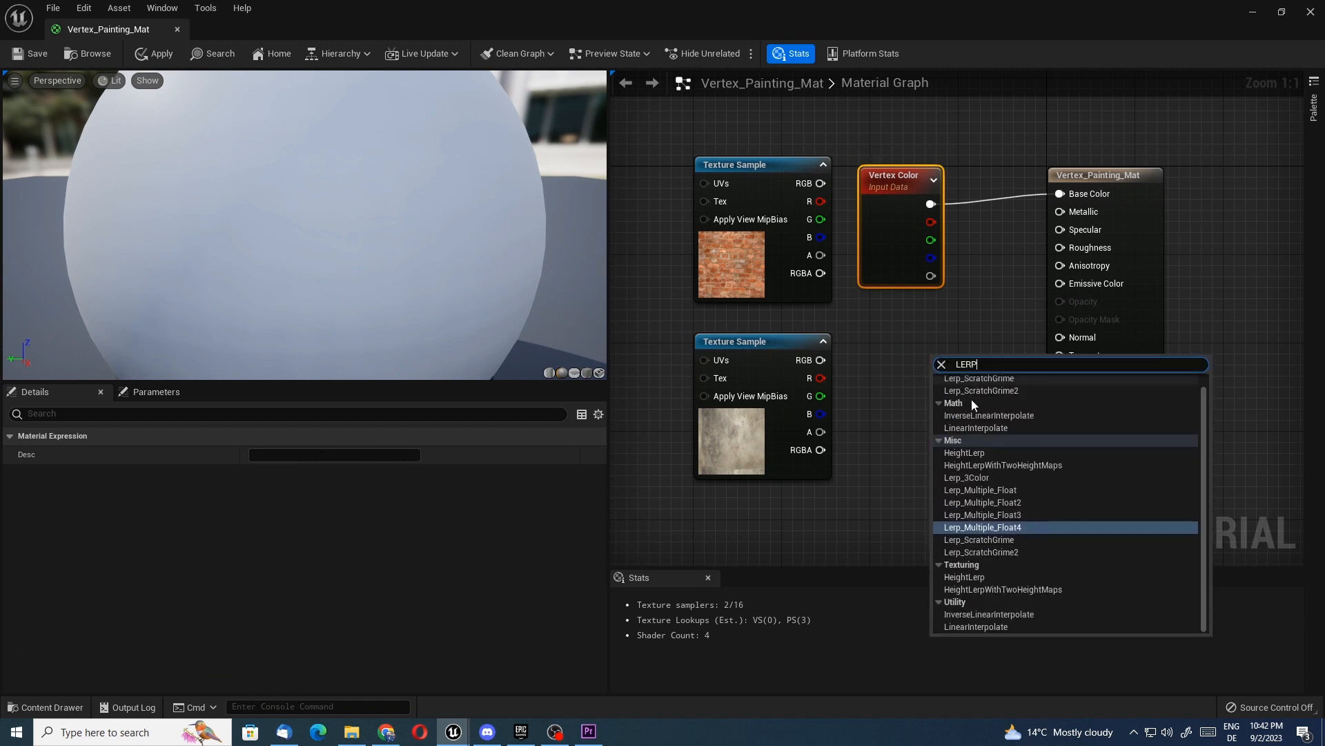
{"action": "left_click", "coordinate": [983, 425]}
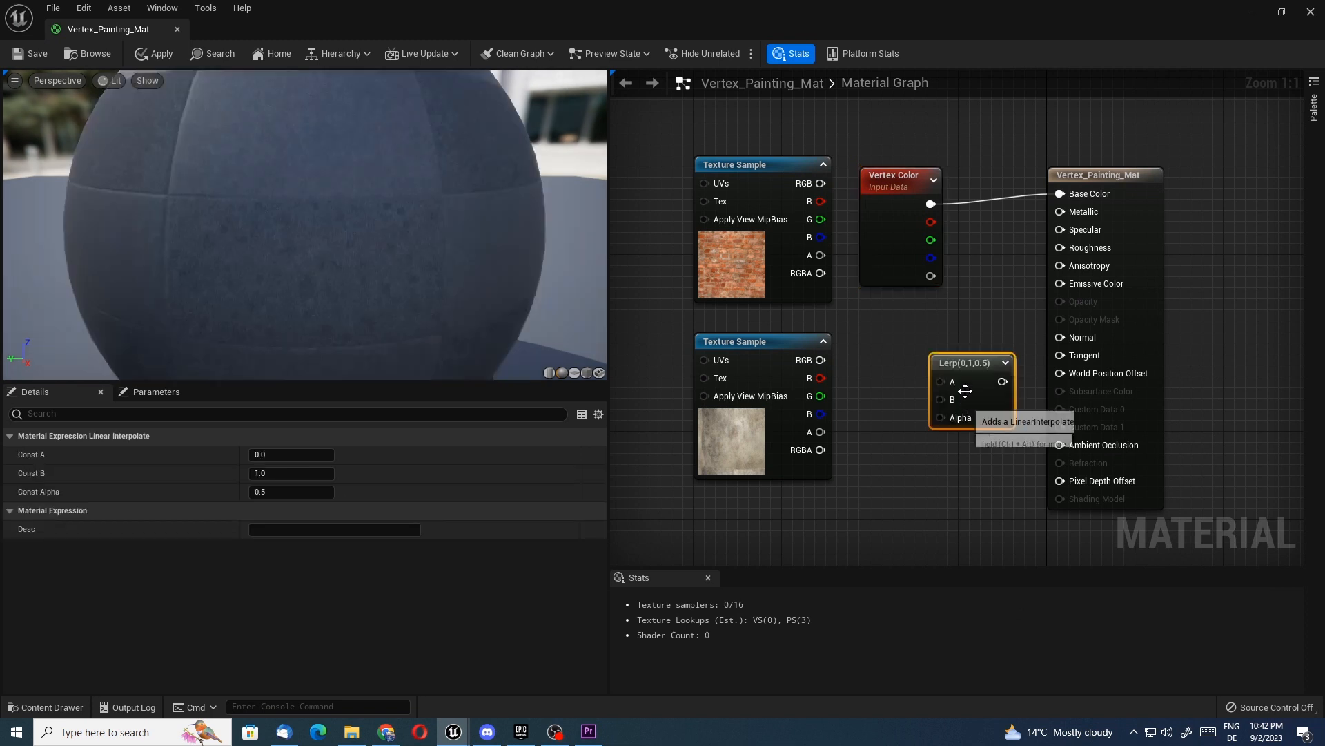
{"action": "left_click_drag", "start_coordinate": [965, 369], "coordinate": [1060, 194]}
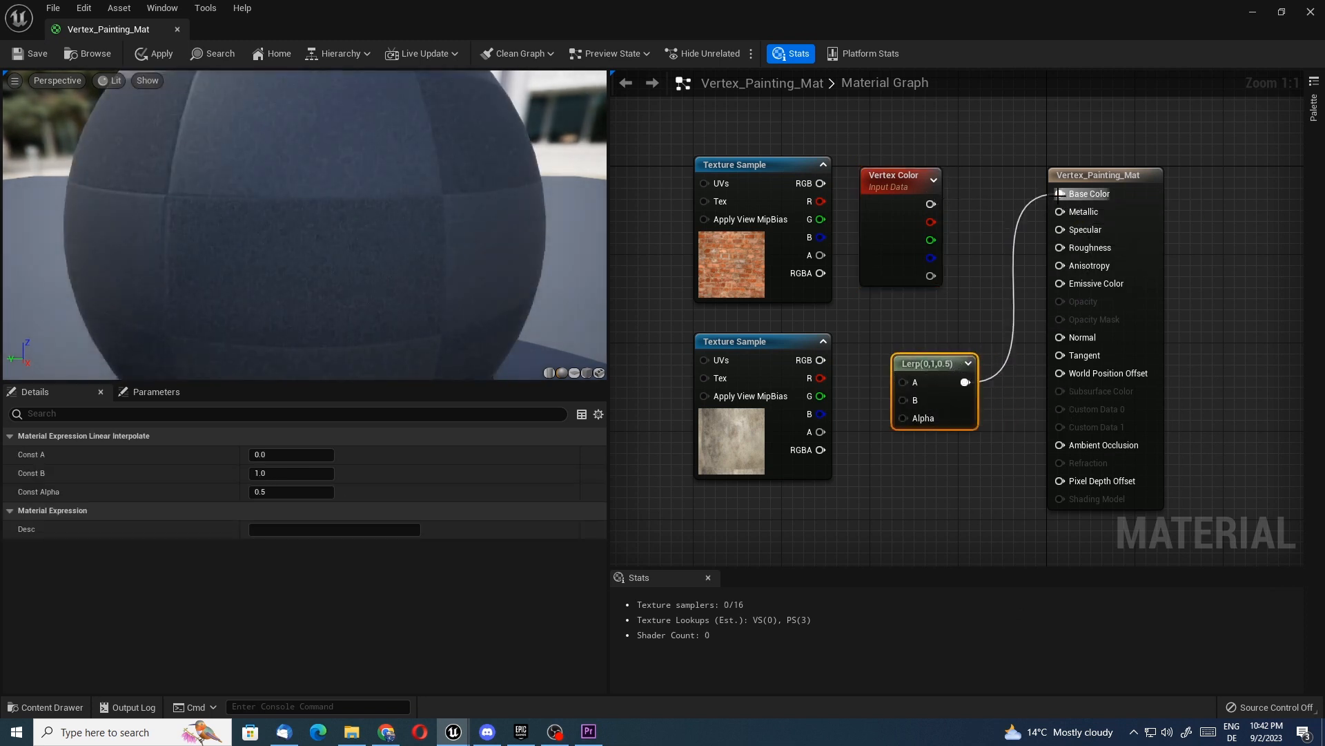
- Wire brick RGB to Lerp A, concrete RGB to B and the relocated Vertex Color node to Alpha, then save and close the material
{"action": "left_click_drag", "start_coordinate": [893, 188], "coordinate": [935, 474]}
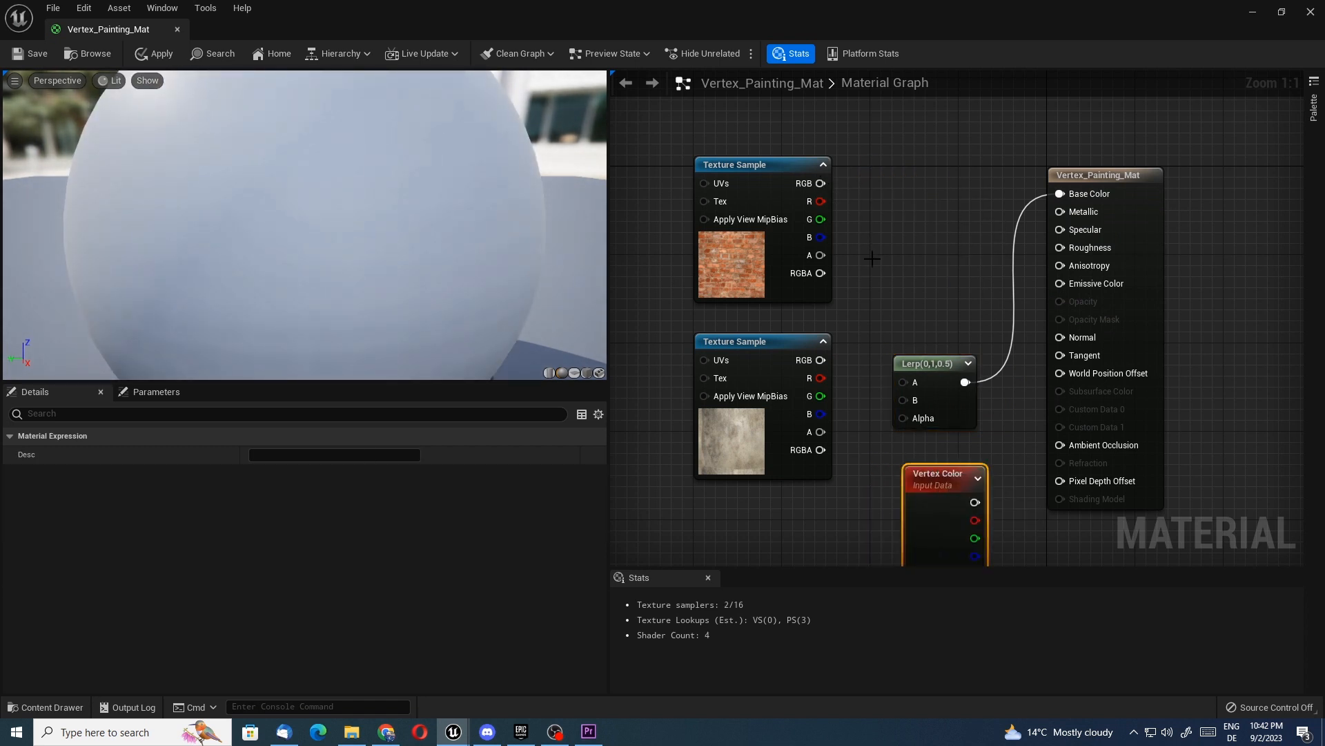
{"action": "left_click_drag", "start_coordinate": [820, 183], "coordinate": [903, 382]}
{"action": "left_click_drag", "start_coordinate": [821, 360], "coordinate": [903, 400]}
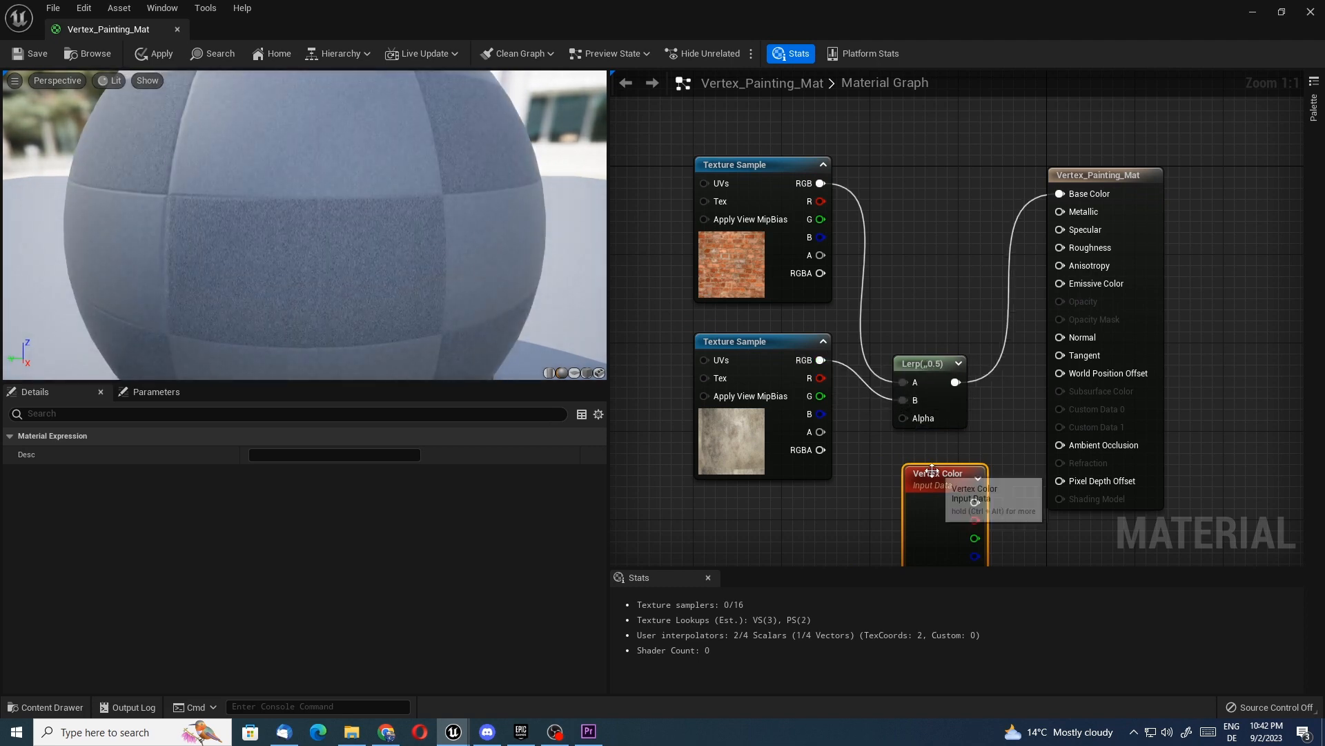
{"action": "right_click_drag", "start_coordinate": [978, 493], "coordinate": [987, 421]}
{"action": "left_click_drag", "start_coordinate": [985, 429], "coordinate": [914, 347]}
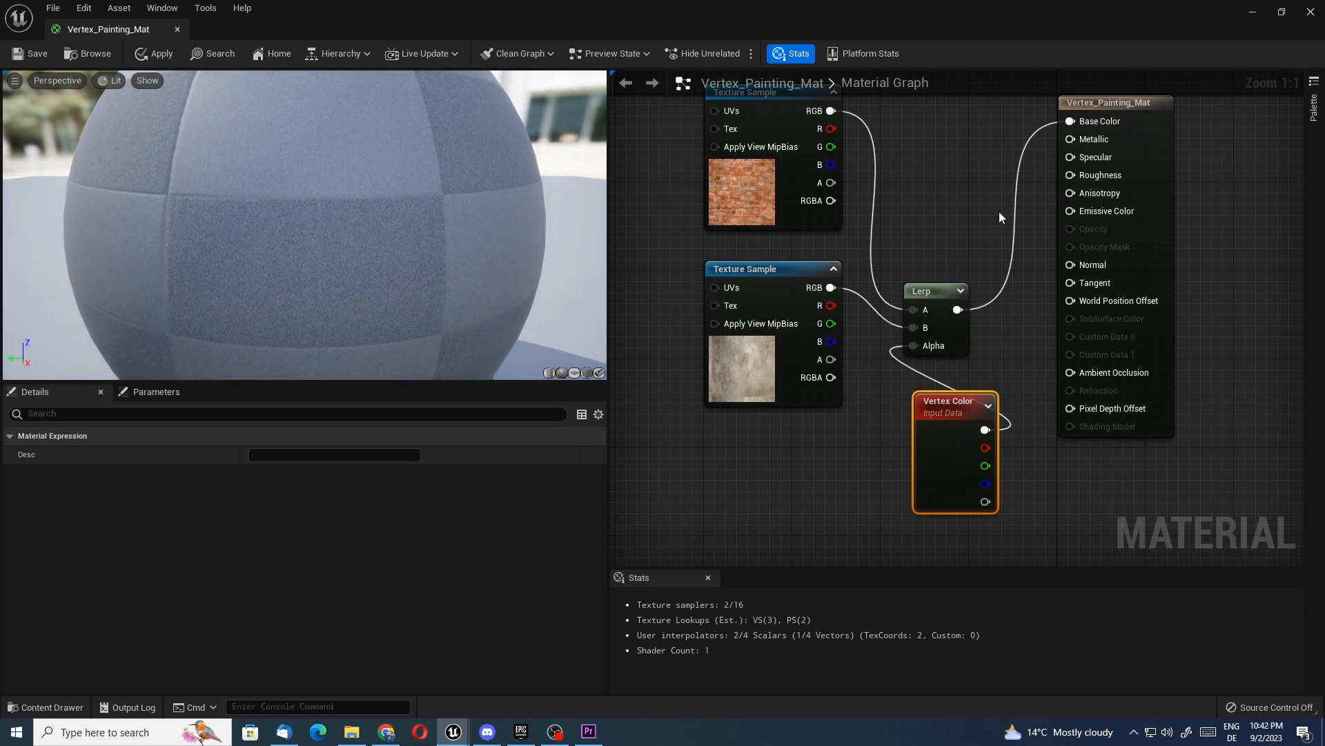
{"action": "left_click", "coordinate": [23, 61]}
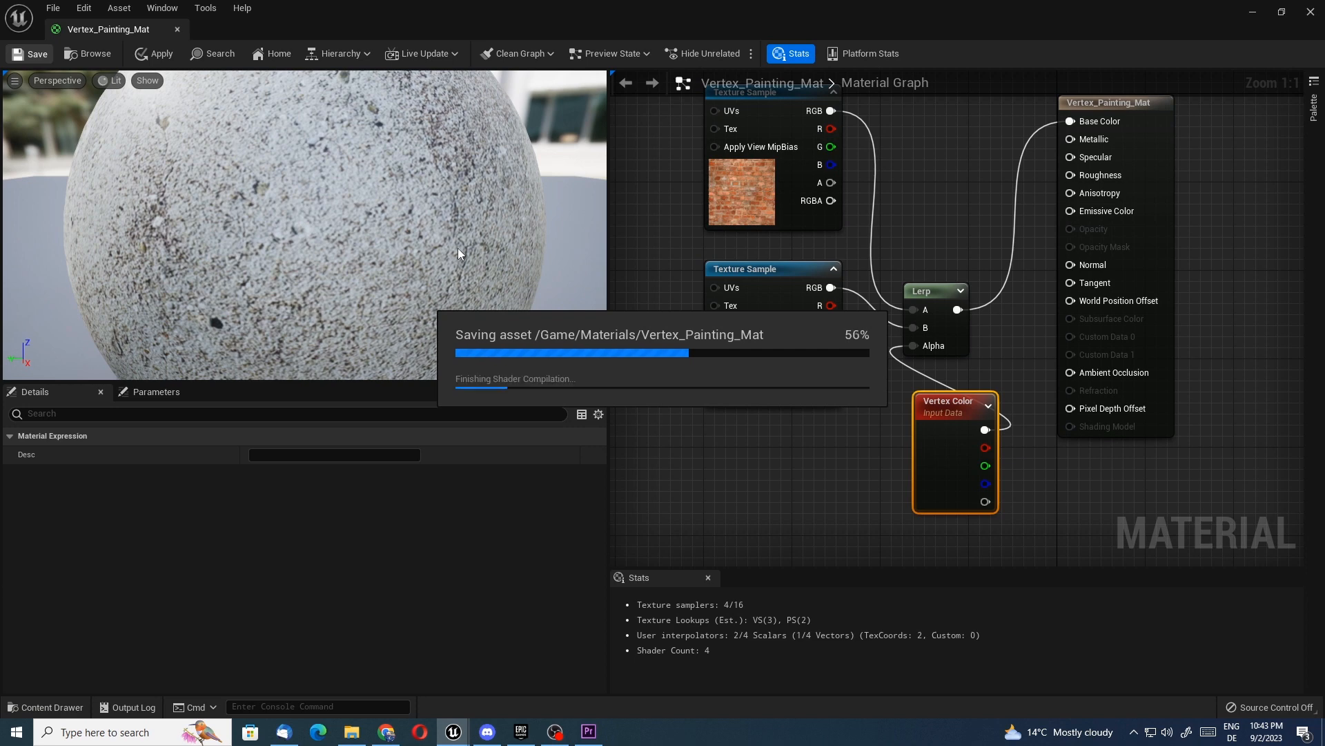
{"action": "left_click", "coordinate": [177, 29]}
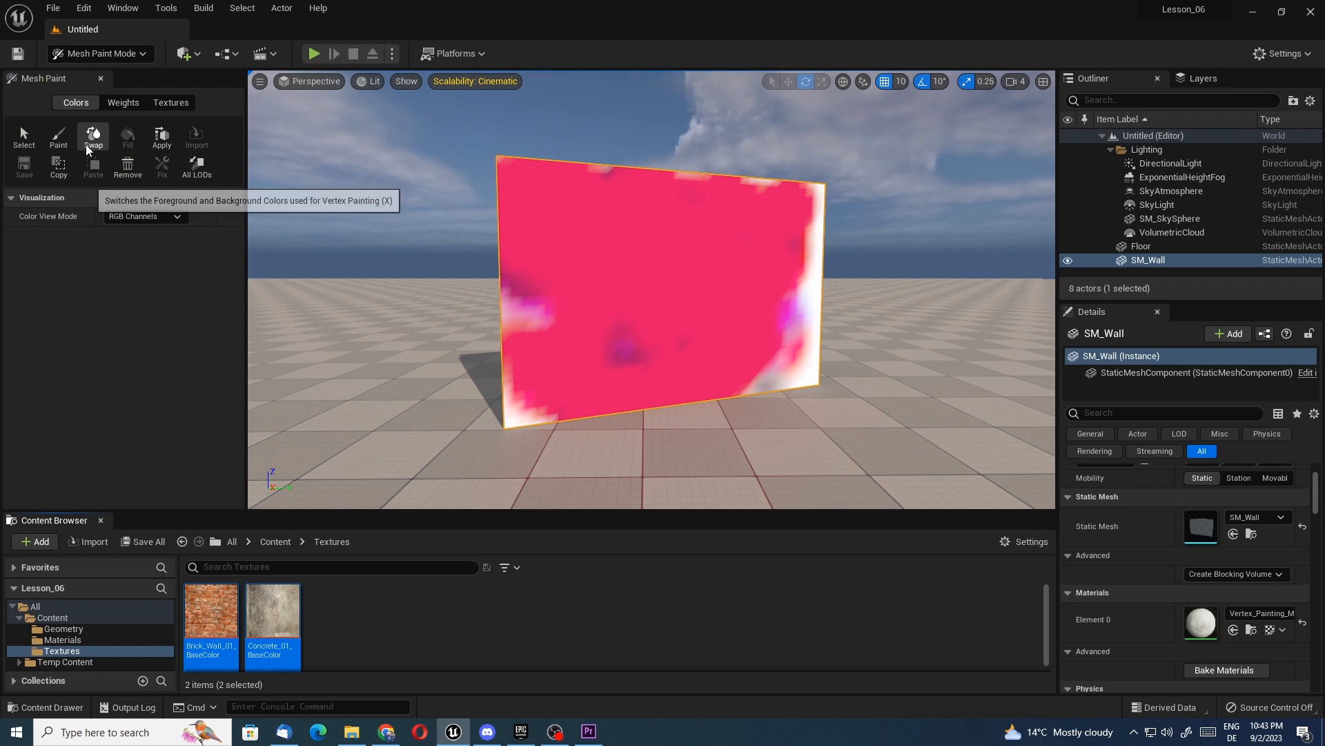
- Set the mesh paint Color View Mode to Off and paint the whole wall with the current pink paint color
{"action": "left_click", "coordinate": [141, 216]}
{"action": "left_click", "coordinate": [139, 235]}
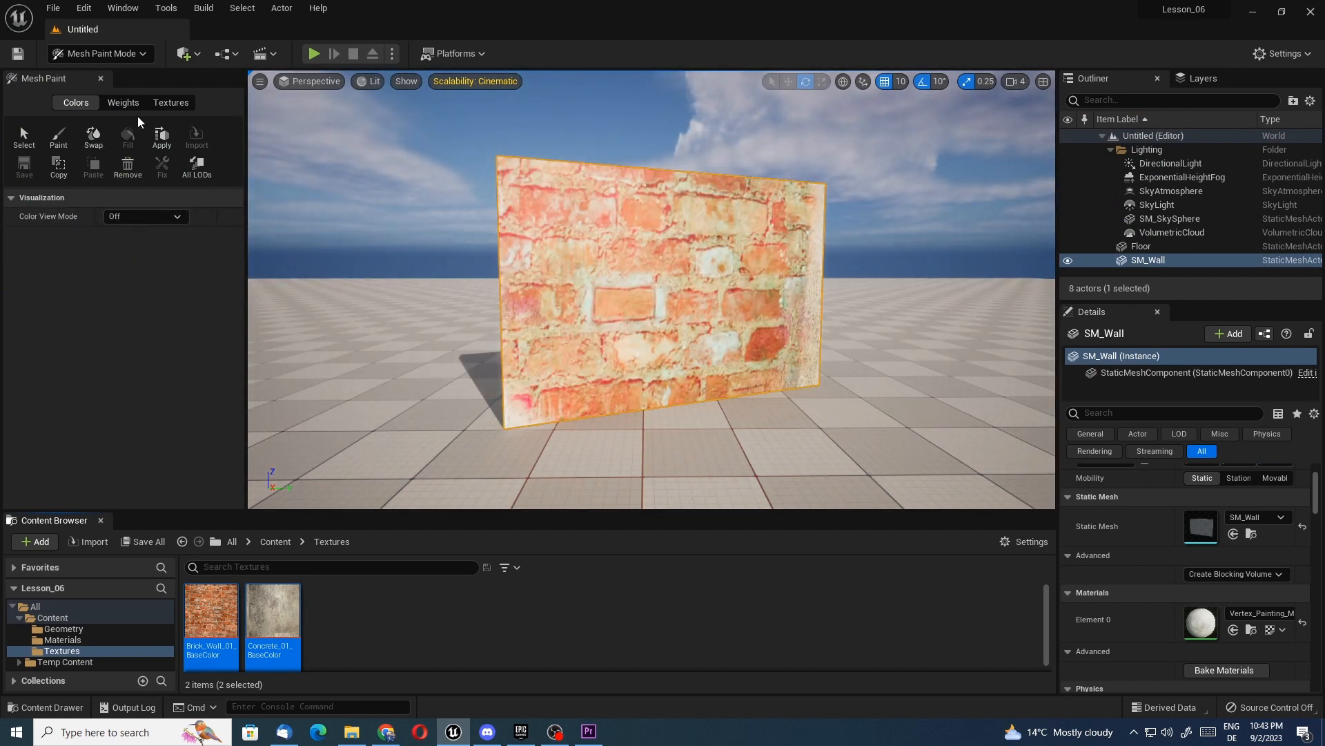
{"action": "left_click", "coordinate": [58, 136]}
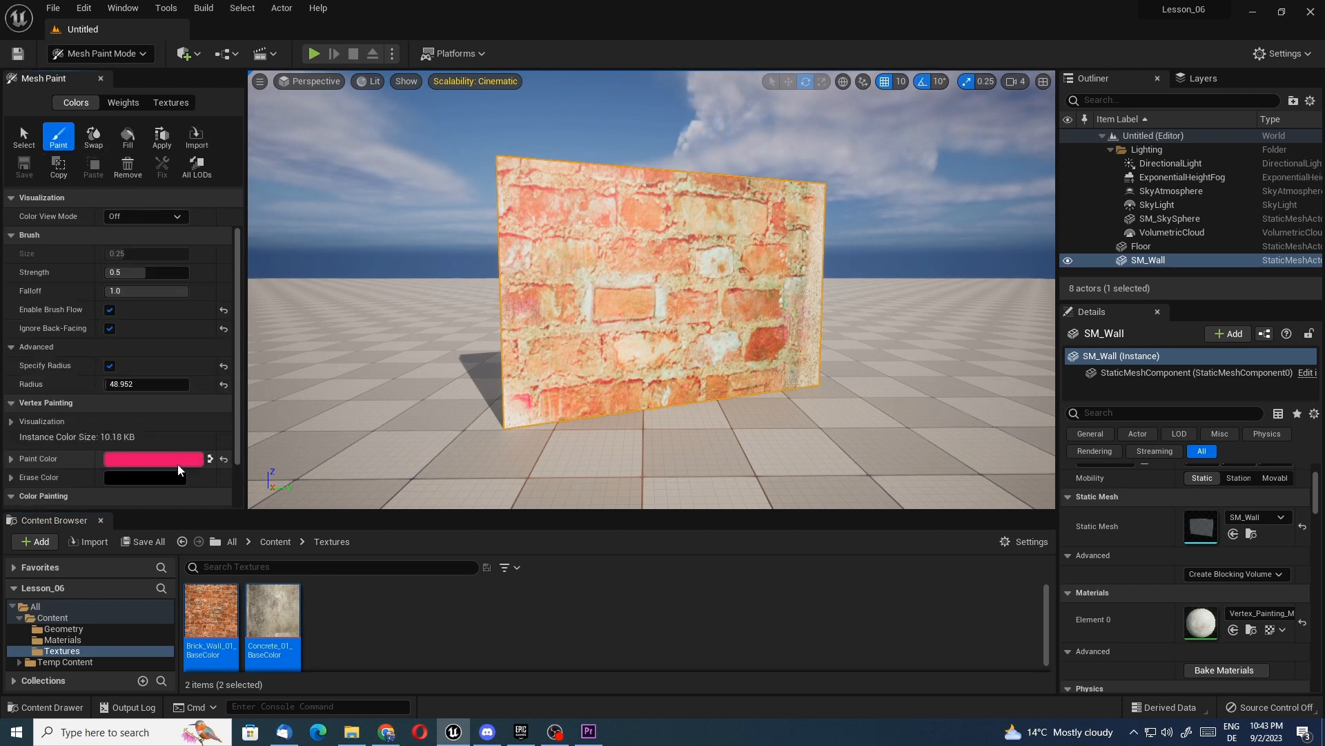
{"action": "mouse_move", "coordinate": [528, 202]}
{"action": "left_mouse_down"}
{"action": "mouse_move", "coordinate": [606, 196]}
{"action": "mouse_move", "coordinate": [645, 222]}
{"action": "left_mouse_up"}
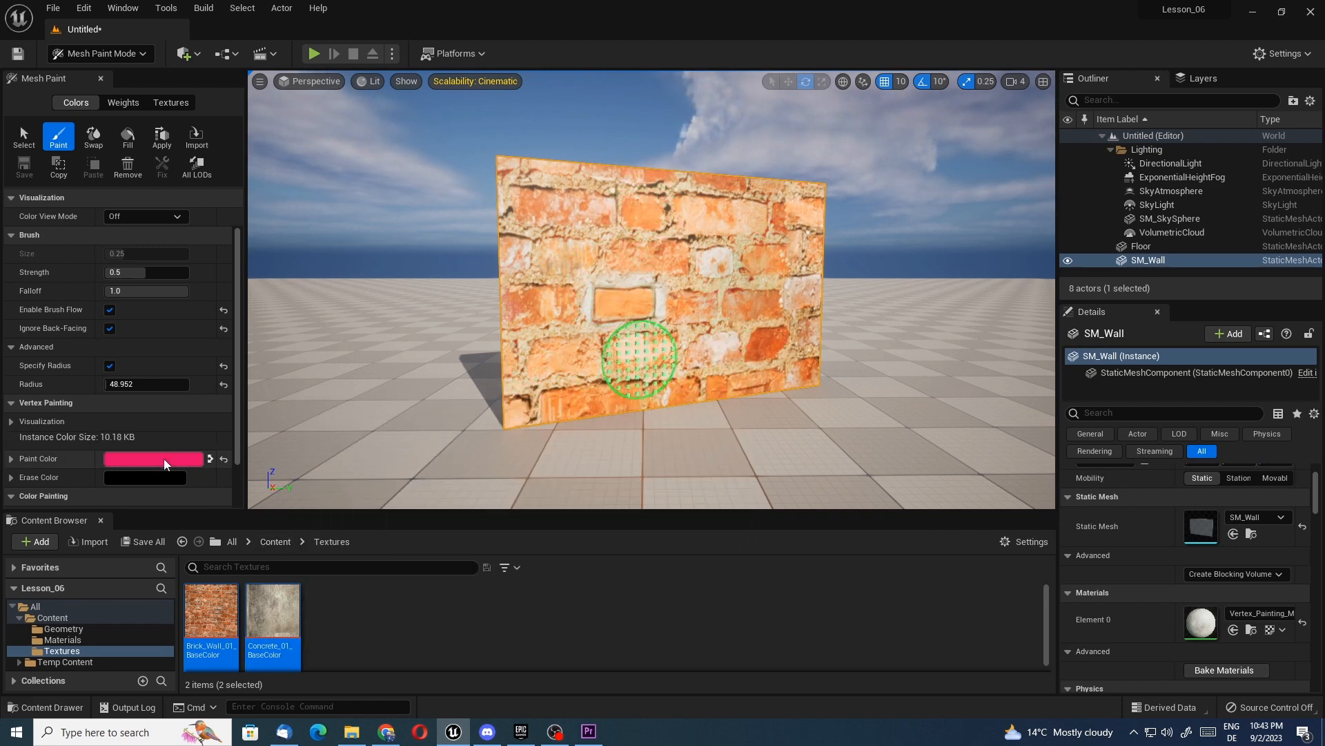
- Set the Paint Color to near-white, hex sRGB FBF3FFFF, and paint concrete over the wall, leaving a brick patch exposed
{"action": "left_click", "coordinate": [197, 459]}
{"action": "left_click", "coordinate": [250, 464]}
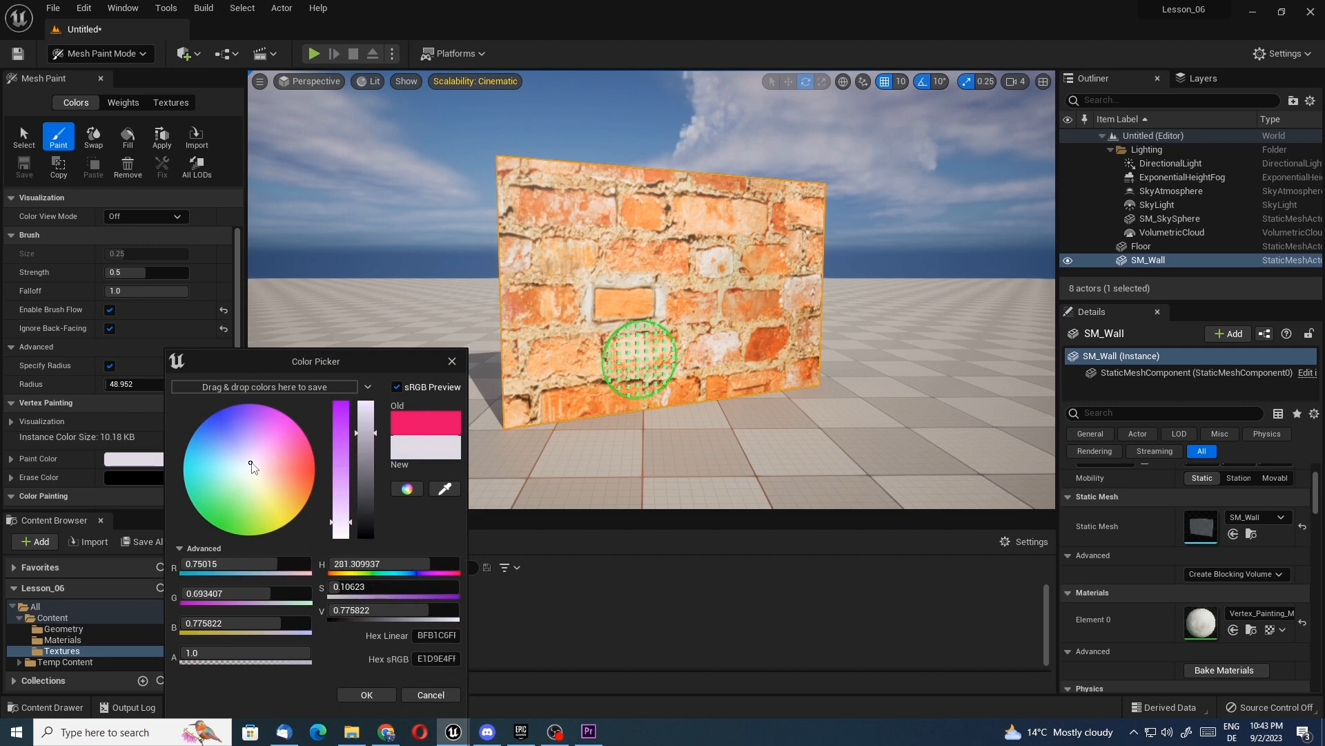
{"action": "left_click_drag", "start_coordinate": [379, 435], "coordinate": [377, 392]}
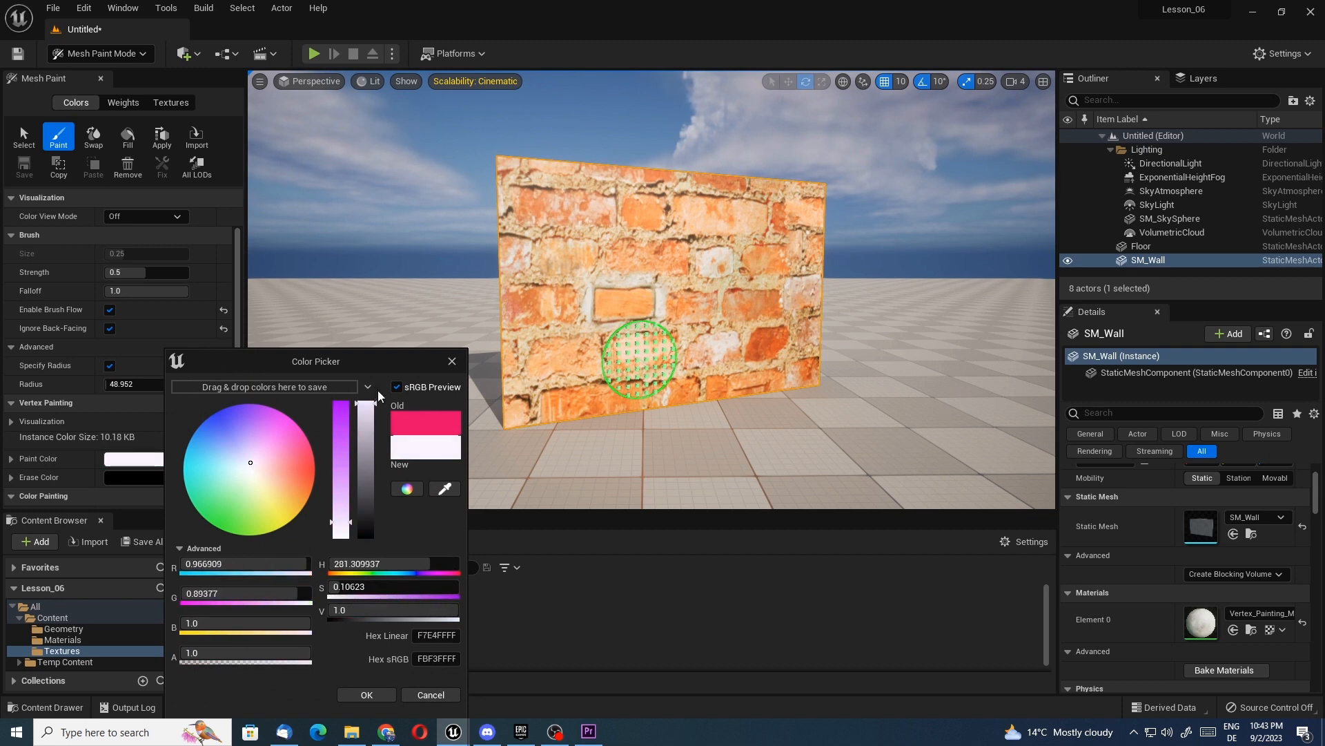
{"action": "left_click", "coordinate": [378, 694]}
{"action": "mouse_move", "coordinate": [612, 246]}
{"action": "left_mouse_down"}
{"action": "mouse_move", "coordinate": [607, 222]}
{"action": "mouse_move", "coordinate": [651, 243]}
{"action": "mouse_move", "coordinate": [645, 200]}
{"action": "mouse_move", "coordinate": [566, 193]}
{"action": "mouse_move", "coordinate": [571, 287]}
{"action": "mouse_move", "coordinate": [509, 214]}
{"action": "mouse_move", "coordinate": [669, 204]}
{"action": "mouse_move", "coordinate": [702, 221]}
{"action": "mouse_move", "coordinate": [594, 272]}
{"action": "mouse_move", "coordinate": [504, 176]}
{"action": "mouse_move", "coordinate": [718, 250]}
{"action": "mouse_move", "coordinate": [512, 377]}
{"action": "mouse_move", "coordinate": [509, 297]}
{"action": "mouse_move", "coordinate": [683, 398]}
{"action": "mouse_move", "coordinate": [573, 391]}
{"action": "mouse_move", "coordinate": [851, 393]}
{"action": "left_mouse_up"}
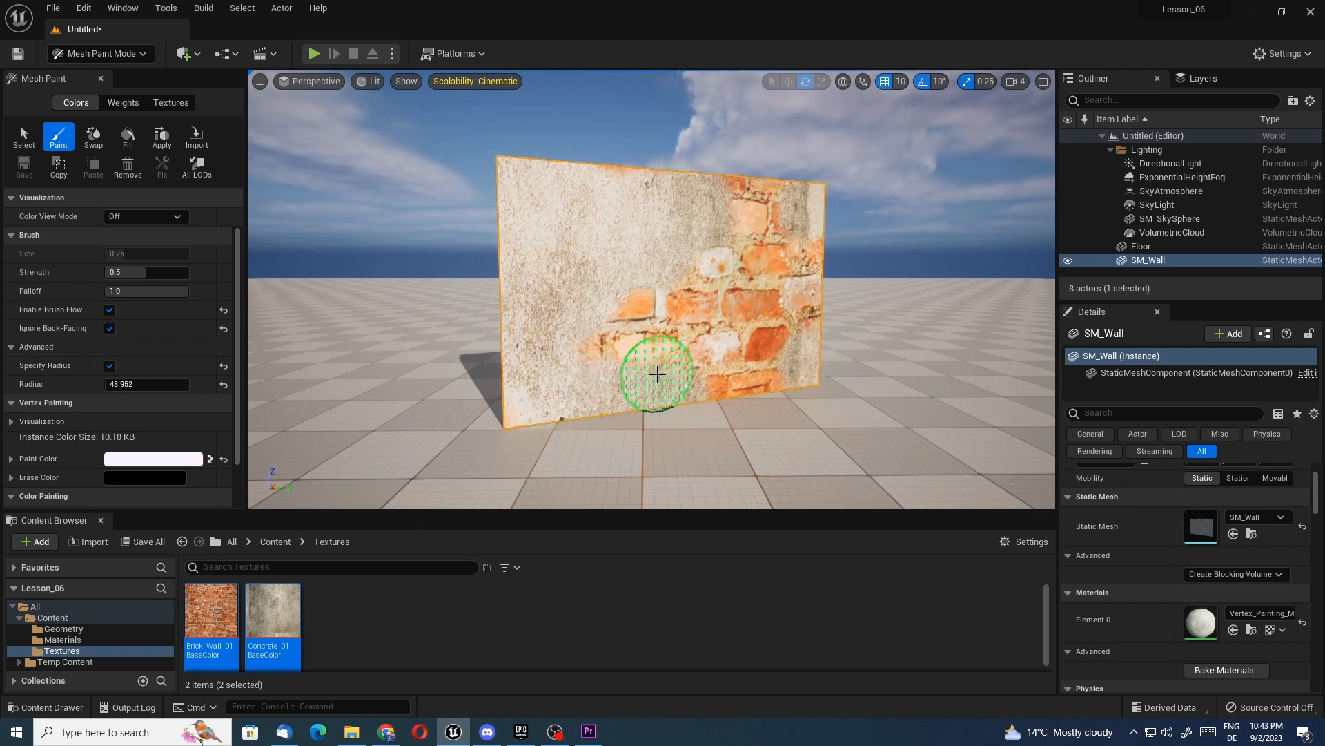
- Reopen Vertex_Painting_Mat from the Materials folder, add a TextureCoordinate node and connect it to the brick sample's UVs
{"action": "left_click", "coordinate": [275, 542]}
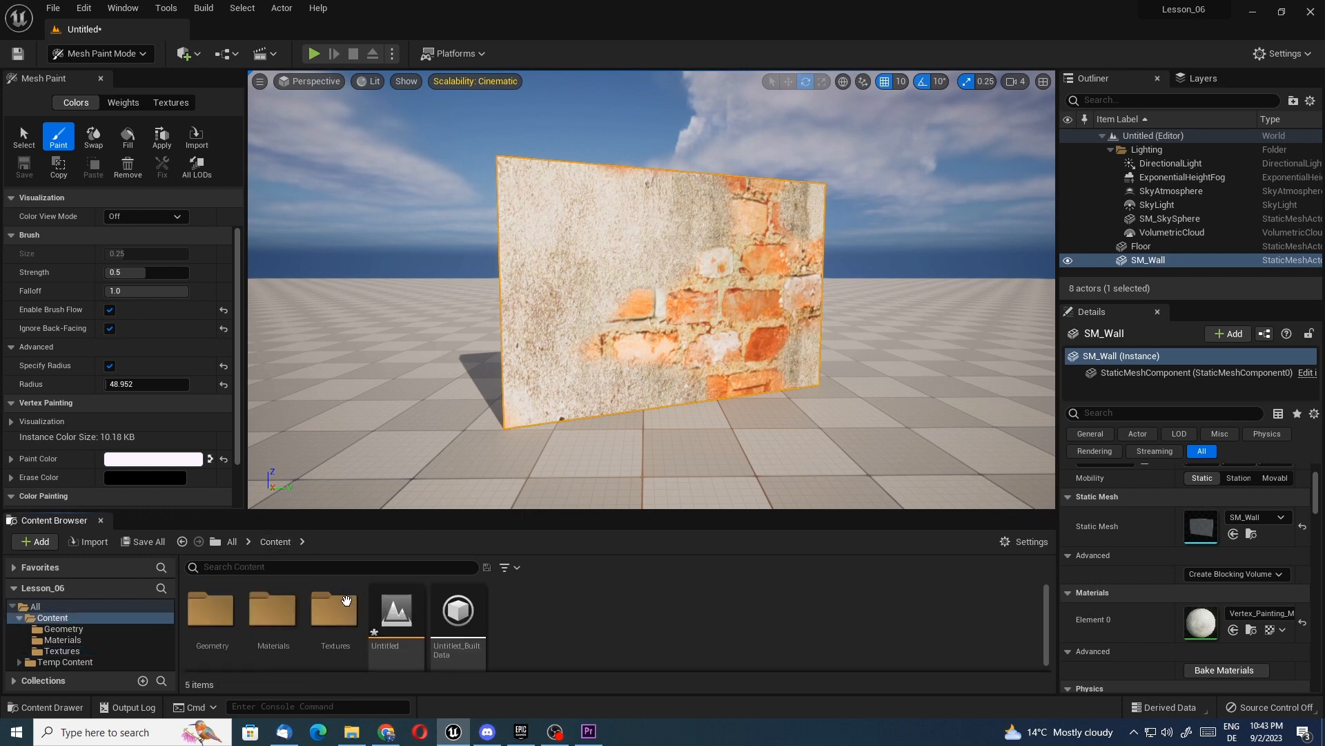
{"action": "double_click", "coordinate": [285, 620]}
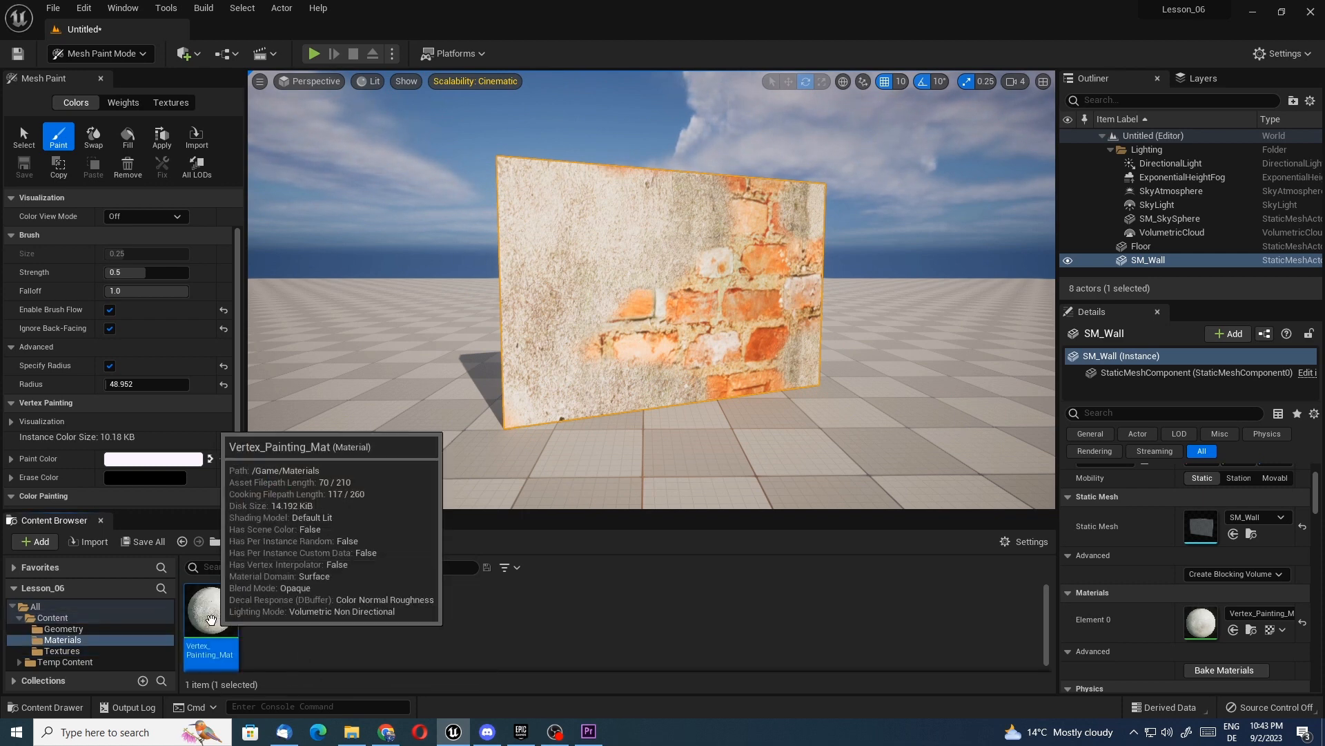
{"action": "double_click", "coordinate": [211, 619]}
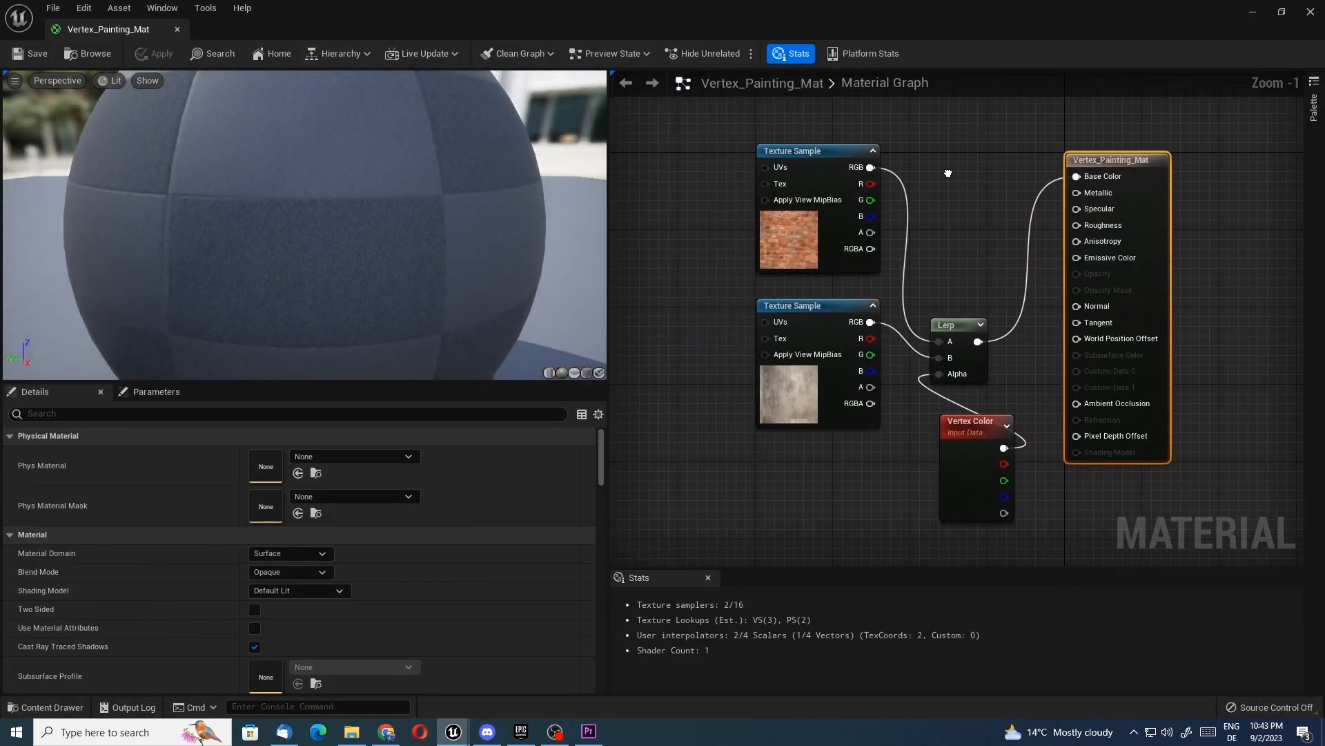
{"action": "right_click", "coordinate": [673, 186]}
{"action": "type", "text": "te"}
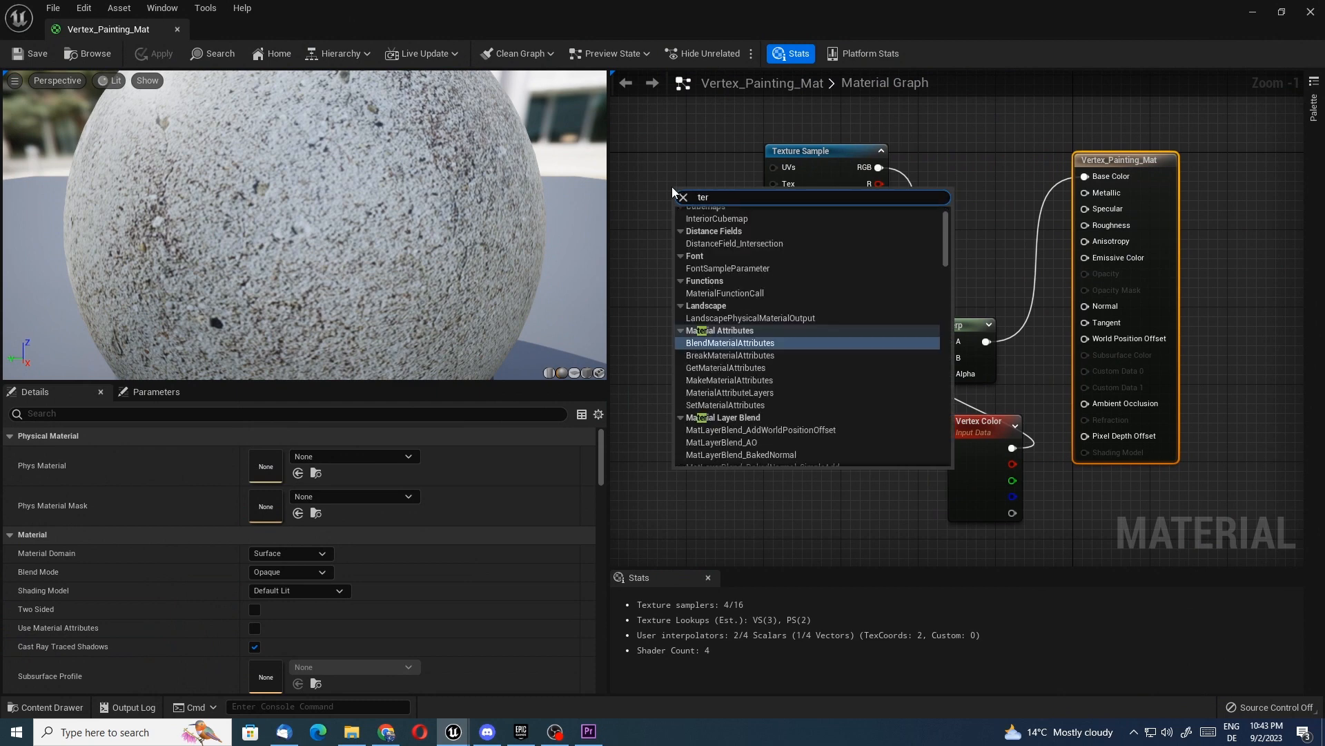
{"action": "type", "text": "xt"}
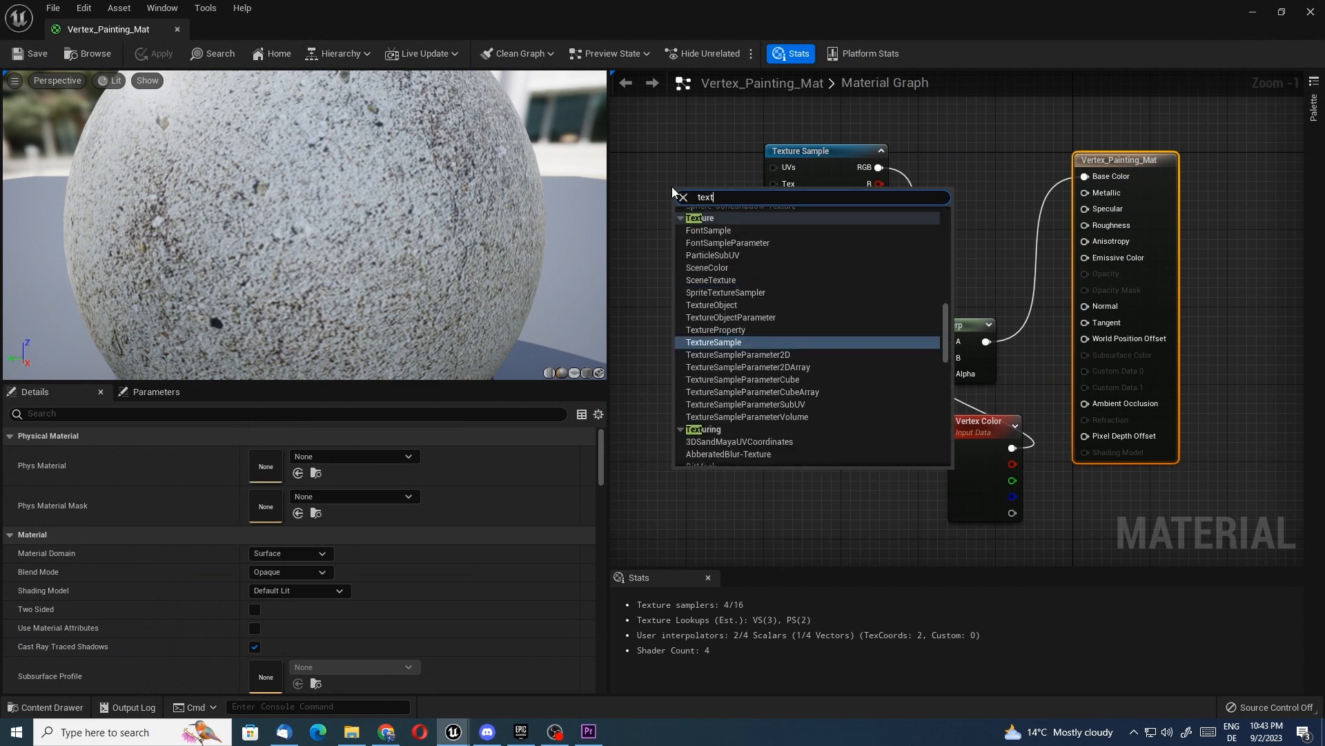
{"action": "type", "text": "urec"}
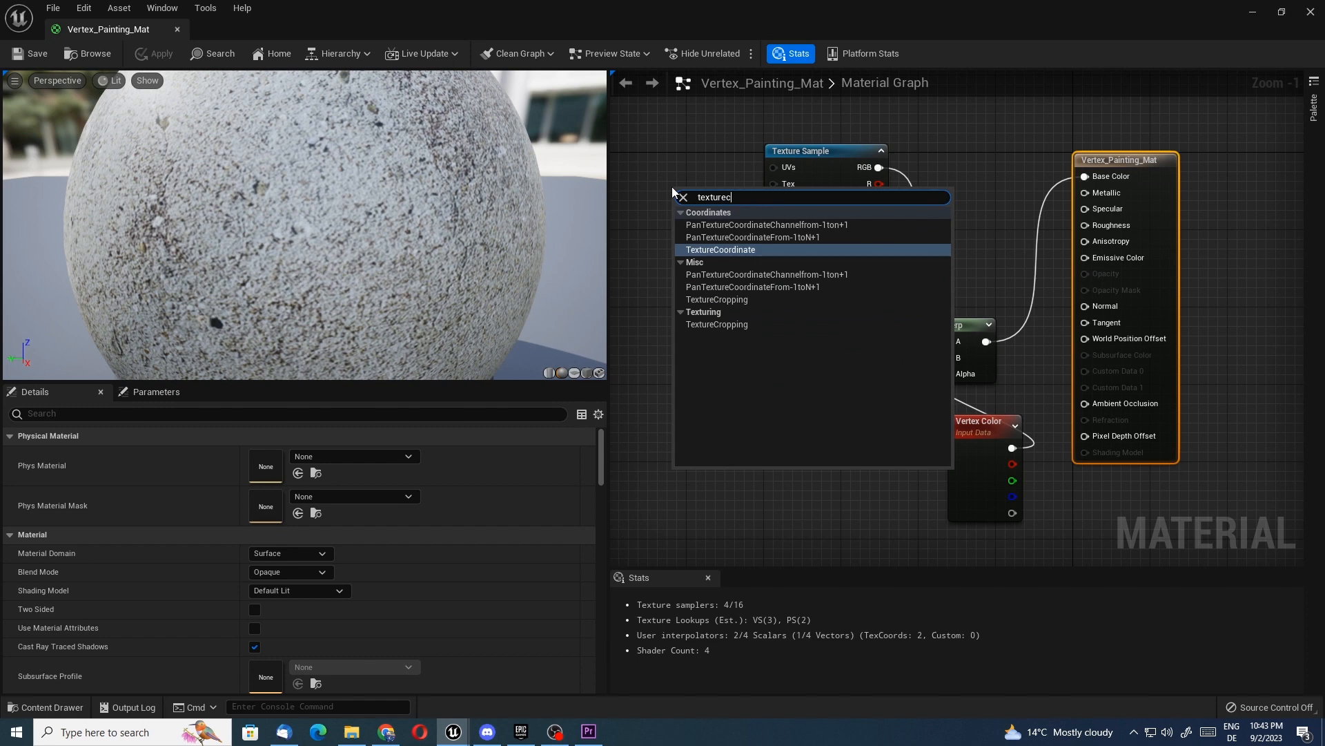
{"action": "left_click", "coordinate": [733, 253]}
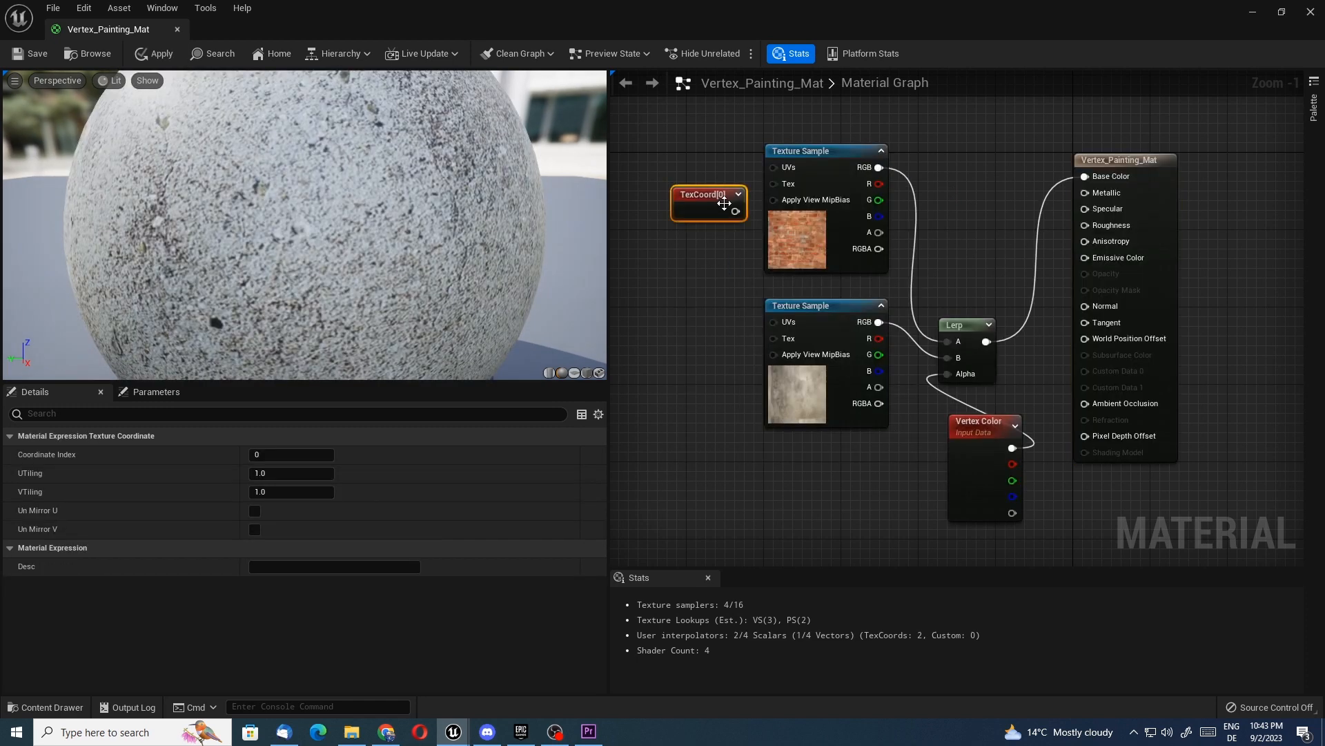
{"action": "mouse_move", "coordinate": [736, 211]}
{"action": "left_mouse_down"}
{"action": "mouse_move", "coordinate": [775, 170]}
{"action": "mouse_move", "coordinate": [694, 181]}
{"action": "left_mouse_up"}
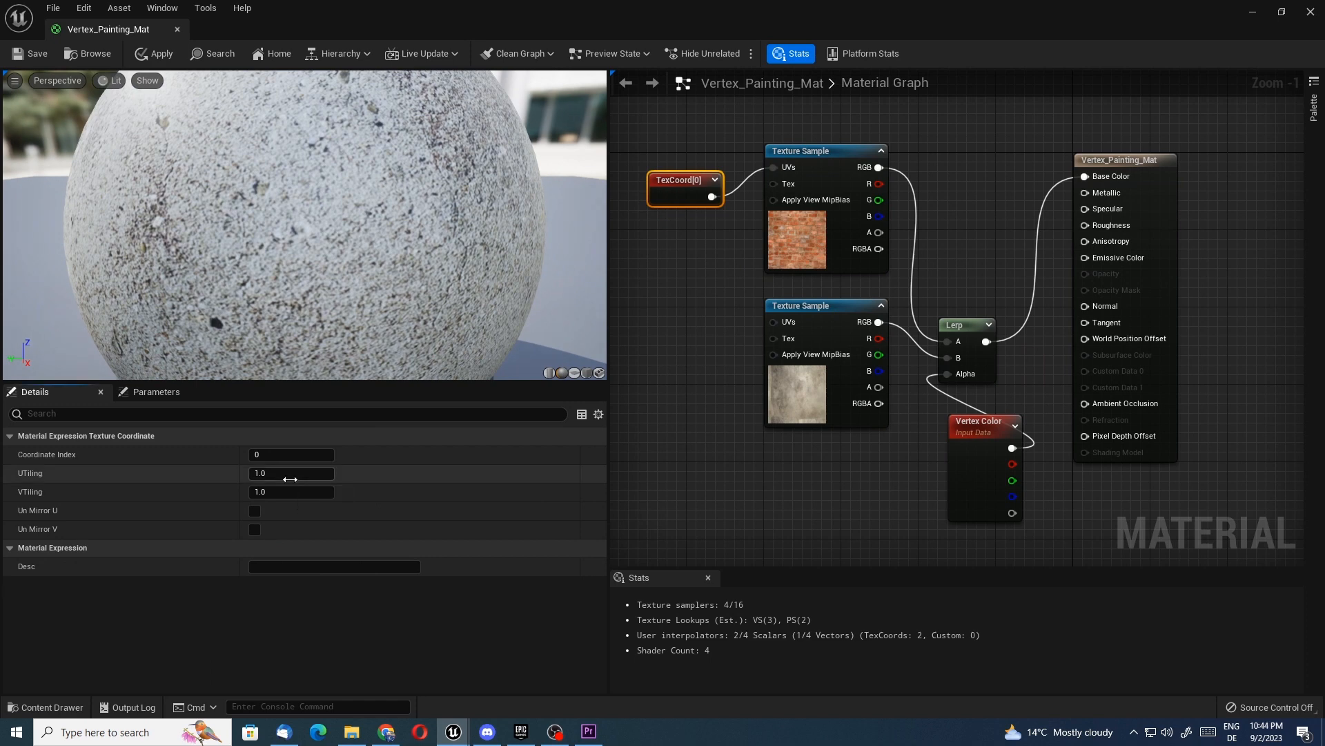
- Set UTiling and VTiling of the brick's texture coordinate node to 4 and save the material
{"action": "type", "text": "4"}
{"action": "left_click", "coordinate": [282, 491]}
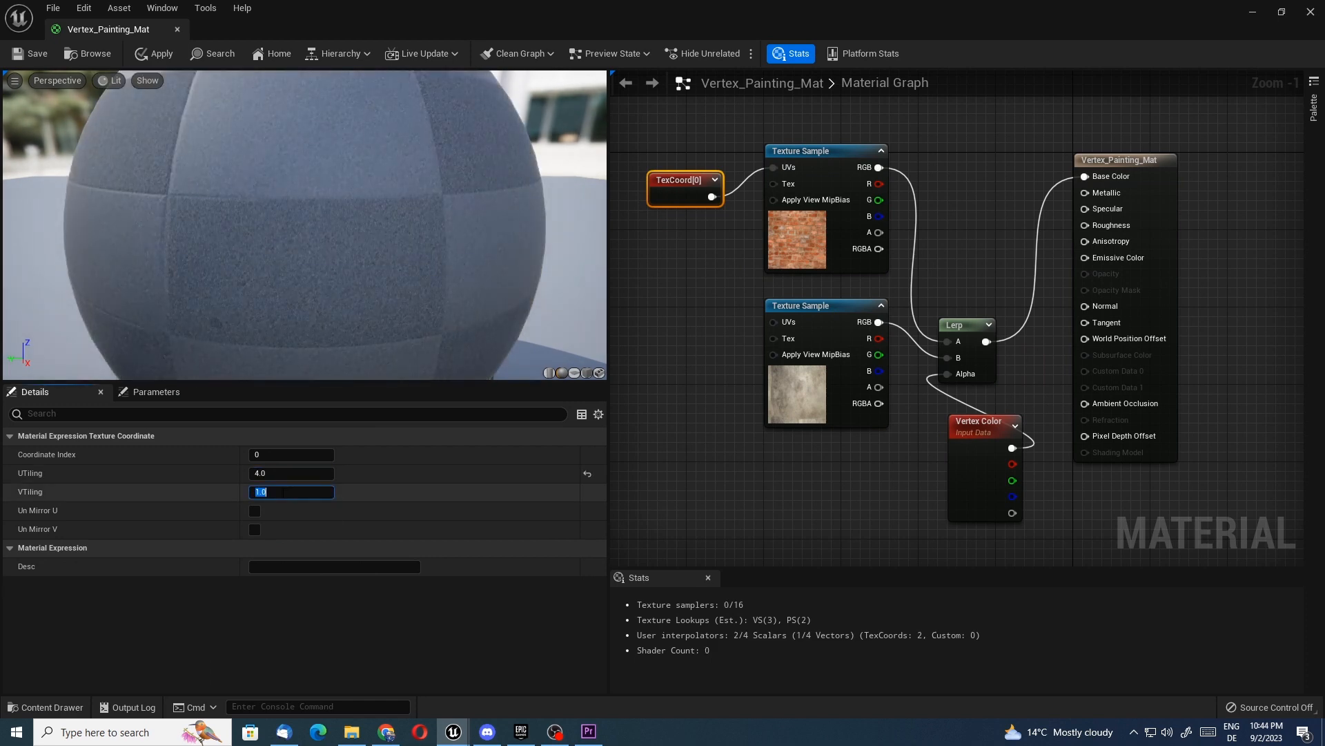
{"action": "type", "text": "4"}
{"action": "left_click", "coordinate": [662, 359]}
{"action": "left_click", "coordinate": [31, 53]}
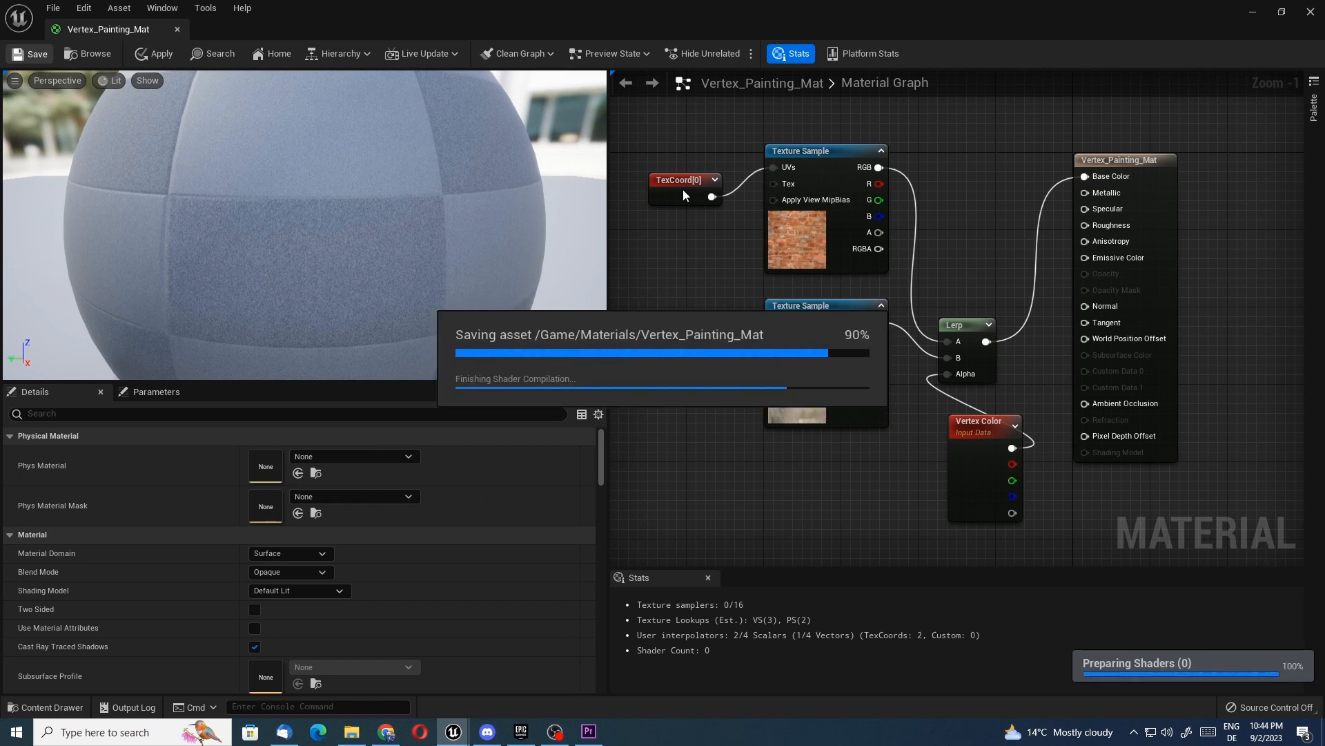
- Duplicate the texture coordinate node, connect the copy to the concrete sample's UVs, and close the material with its changes applied
{"action": "left_click", "coordinate": [683, 189]}
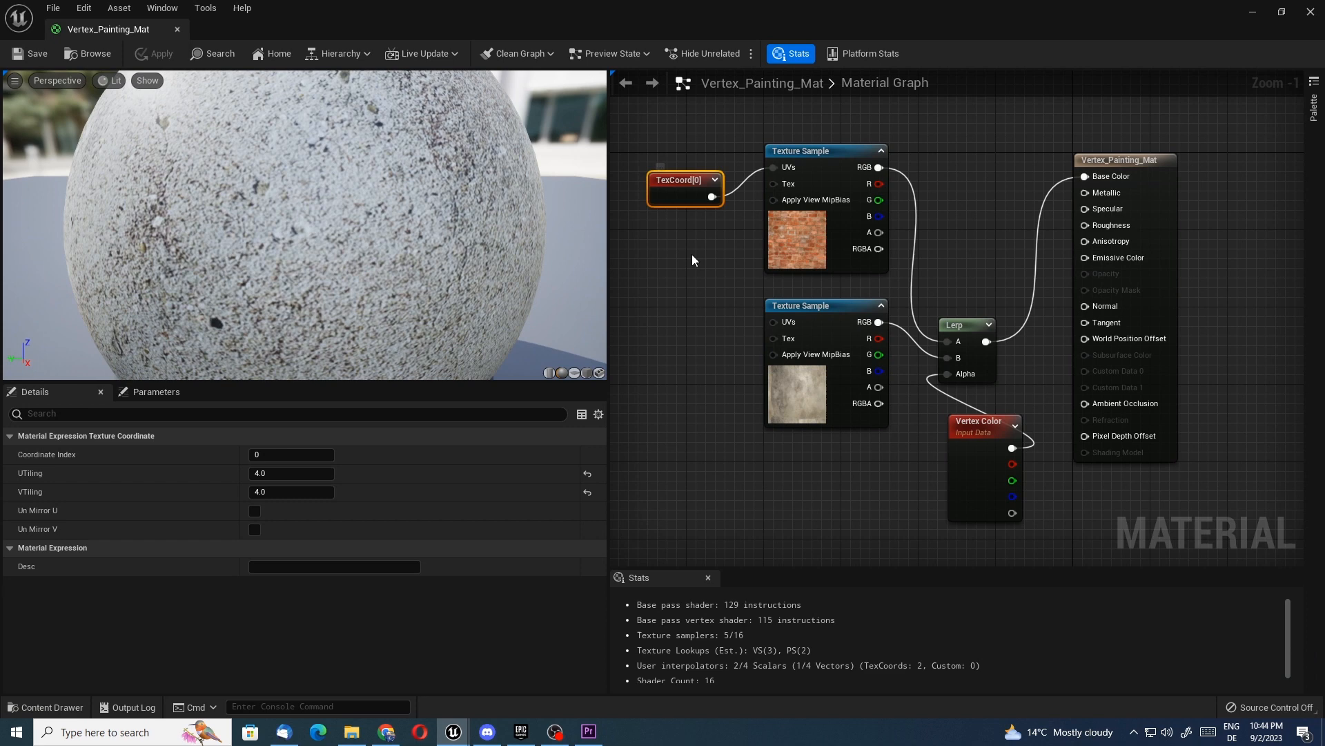
{"action": "key", "text": "ctrl+c"}
{"action": "key", "text": "ctrl+v"}
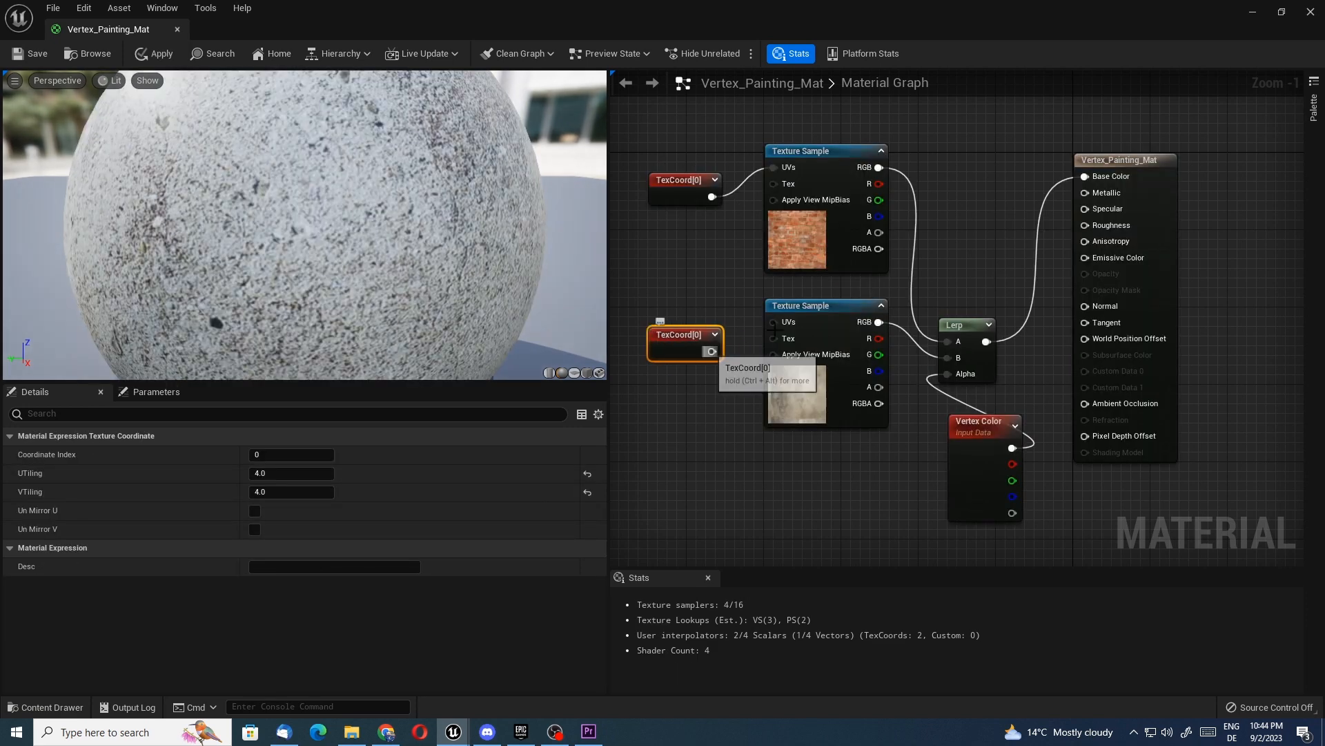
{"action": "left_click_drag", "start_coordinate": [711, 352], "coordinate": [771, 325]}
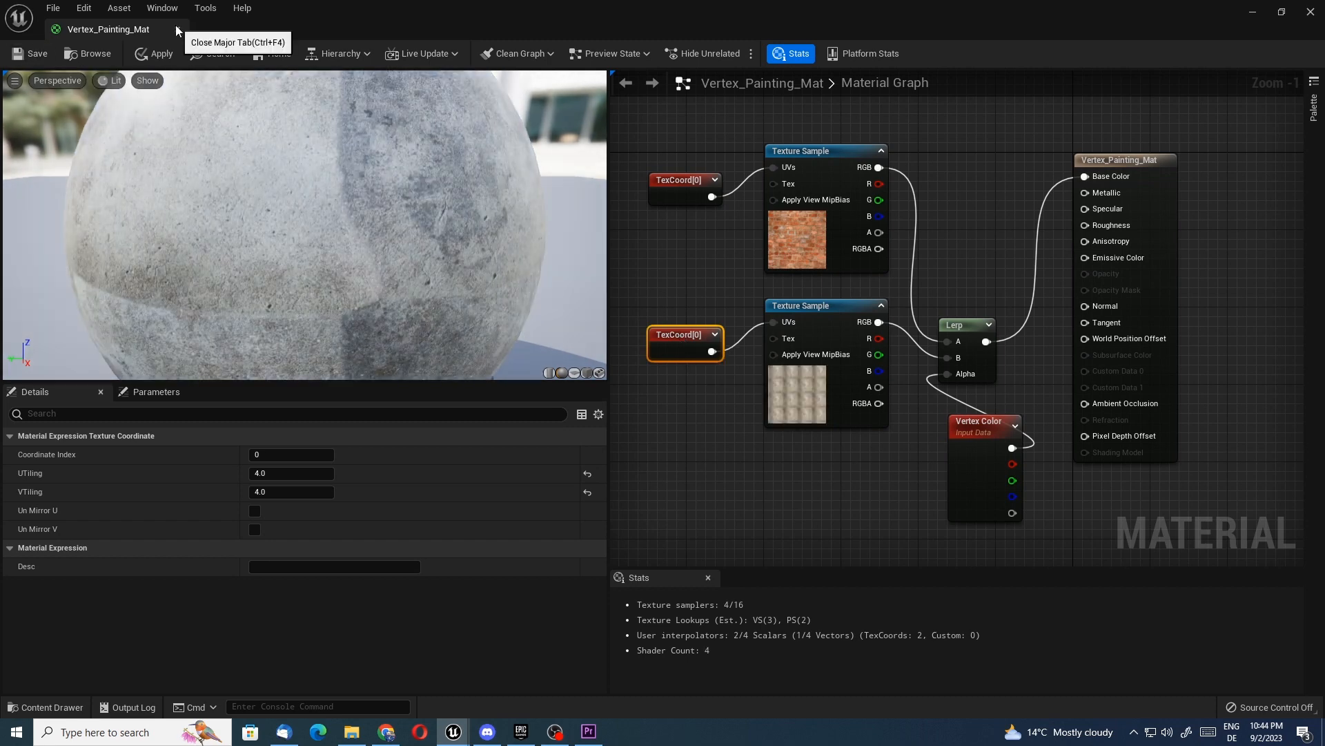
{"action": "left_click", "coordinate": [178, 29]}
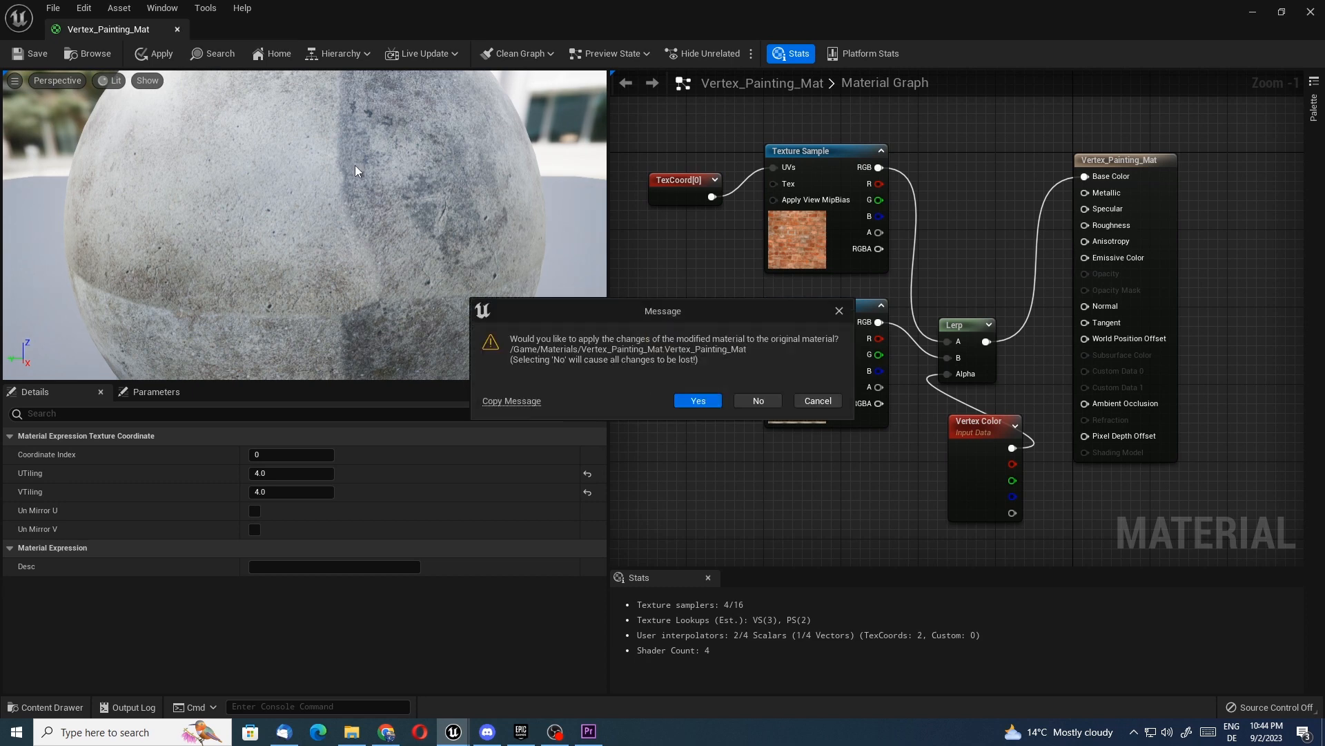
{"action": "left_click", "coordinate": [694, 403]}
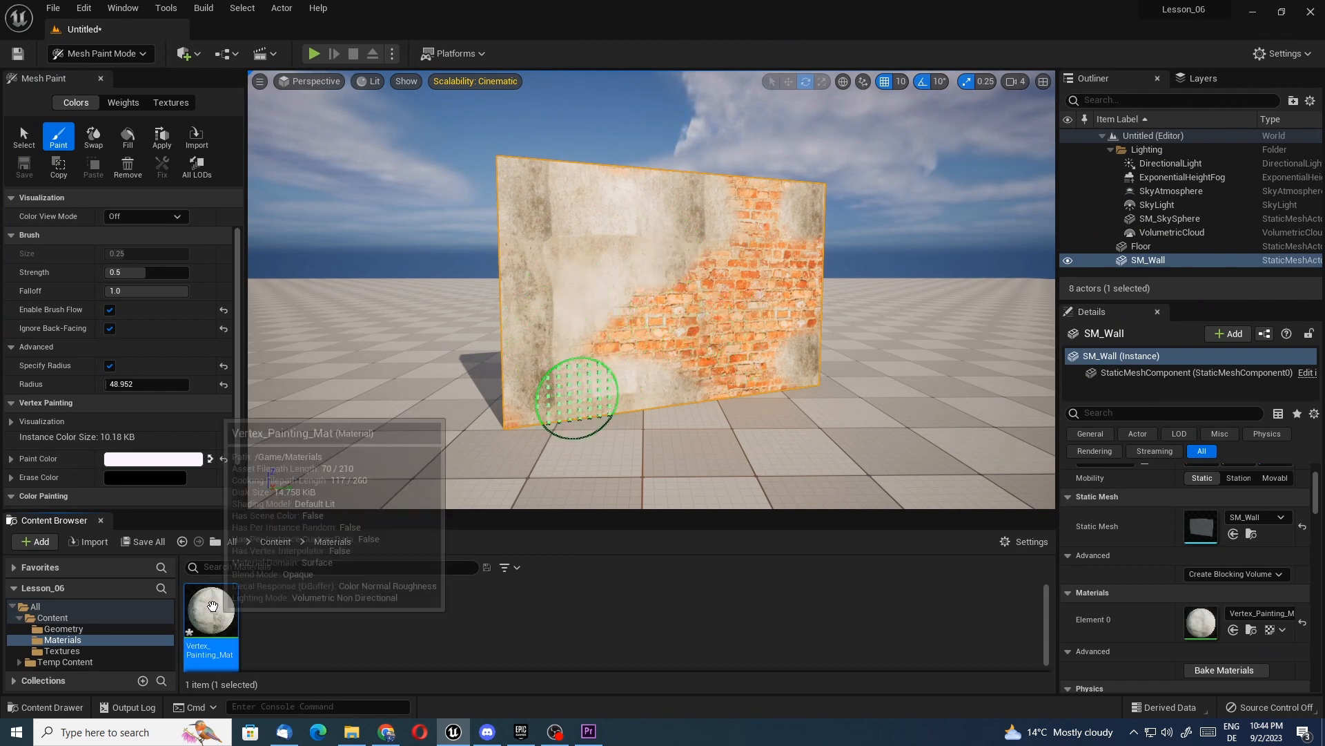
- Reopen Vertex_Painting_Mat, change the tiling of the concrete sample's texture coordinate node, then save and close the material
{"action": "double_click", "coordinate": [211, 611]}
{"action": "right_click_drag", "start_coordinate": [662, 494], "coordinate": [866, 484]}
{"action": "left_click", "coordinate": [655, 361]}
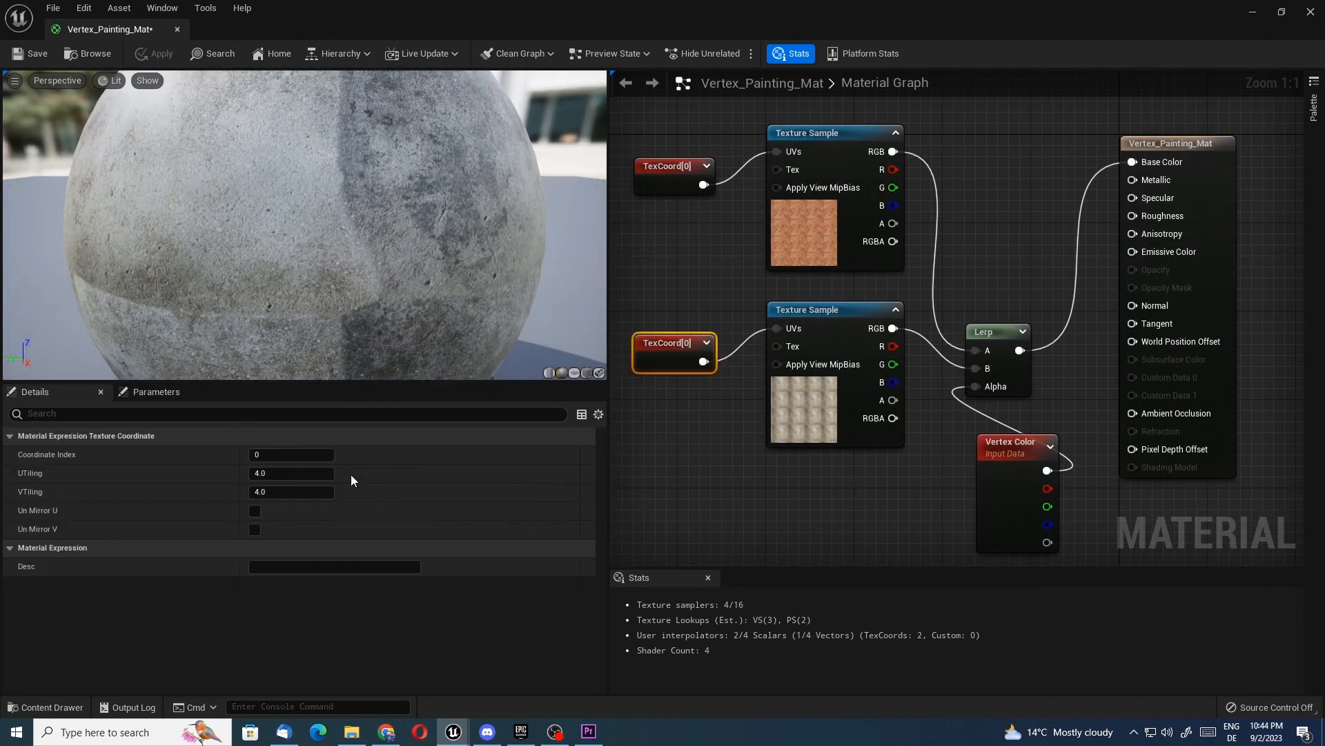
{"action": "left_click", "coordinate": [281, 474]}
{"action": "key", "text": "Return"}
{"action": "left_click", "coordinate": [731, 458]}
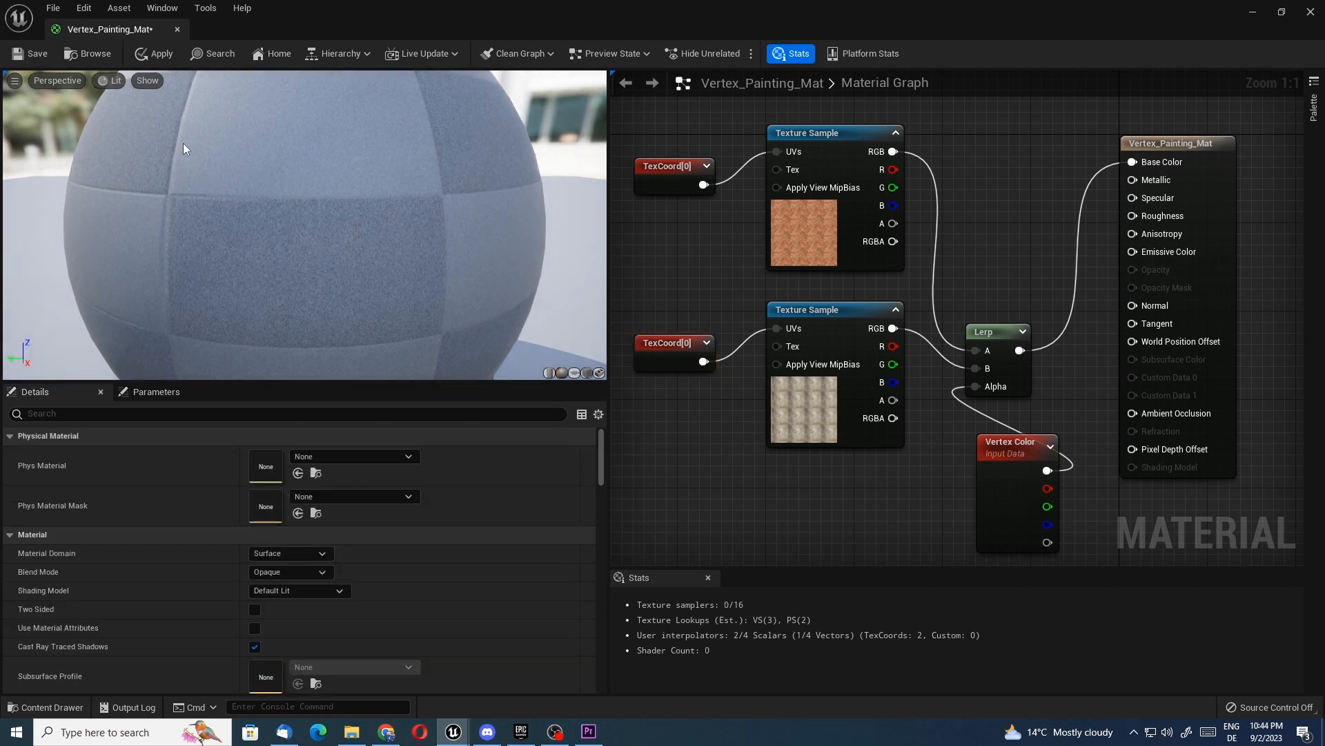
{"action": "left_click", "coordinate": [31, 58]}
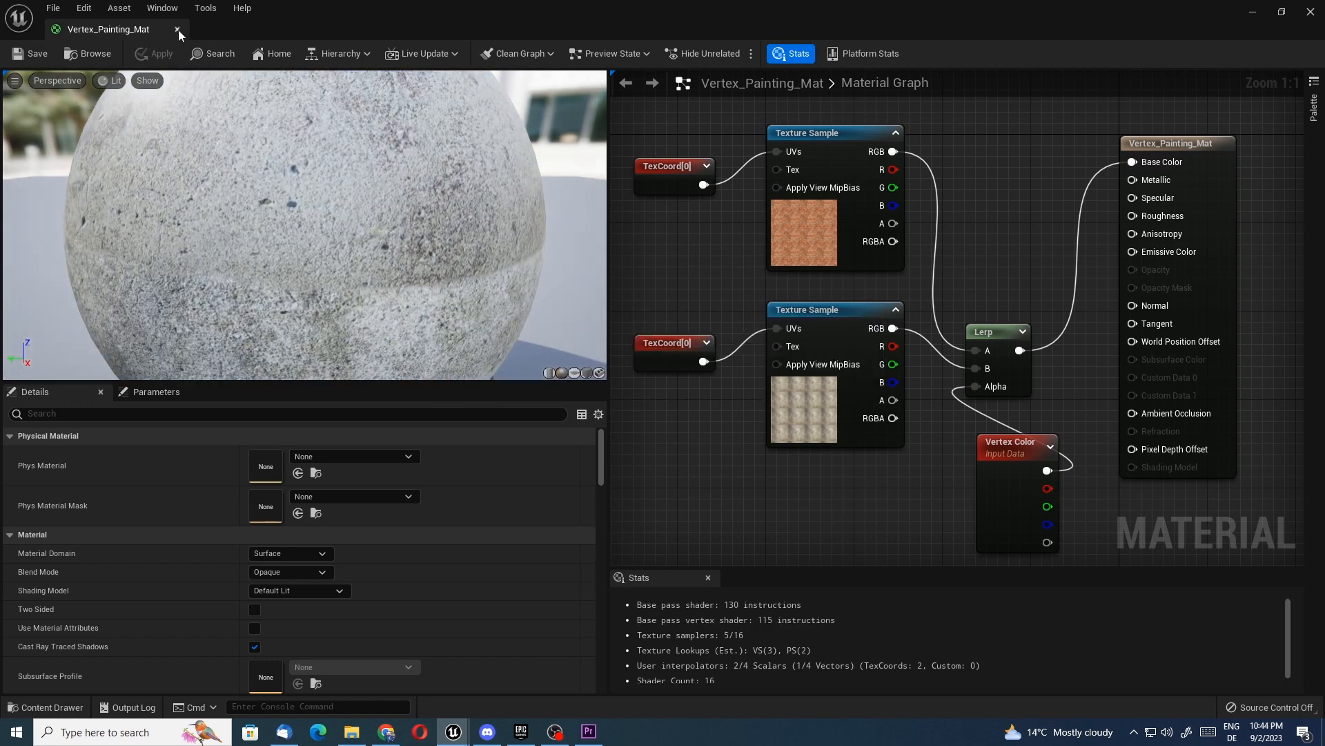
{"action": "left_click", "coordinate": [177, 29]}
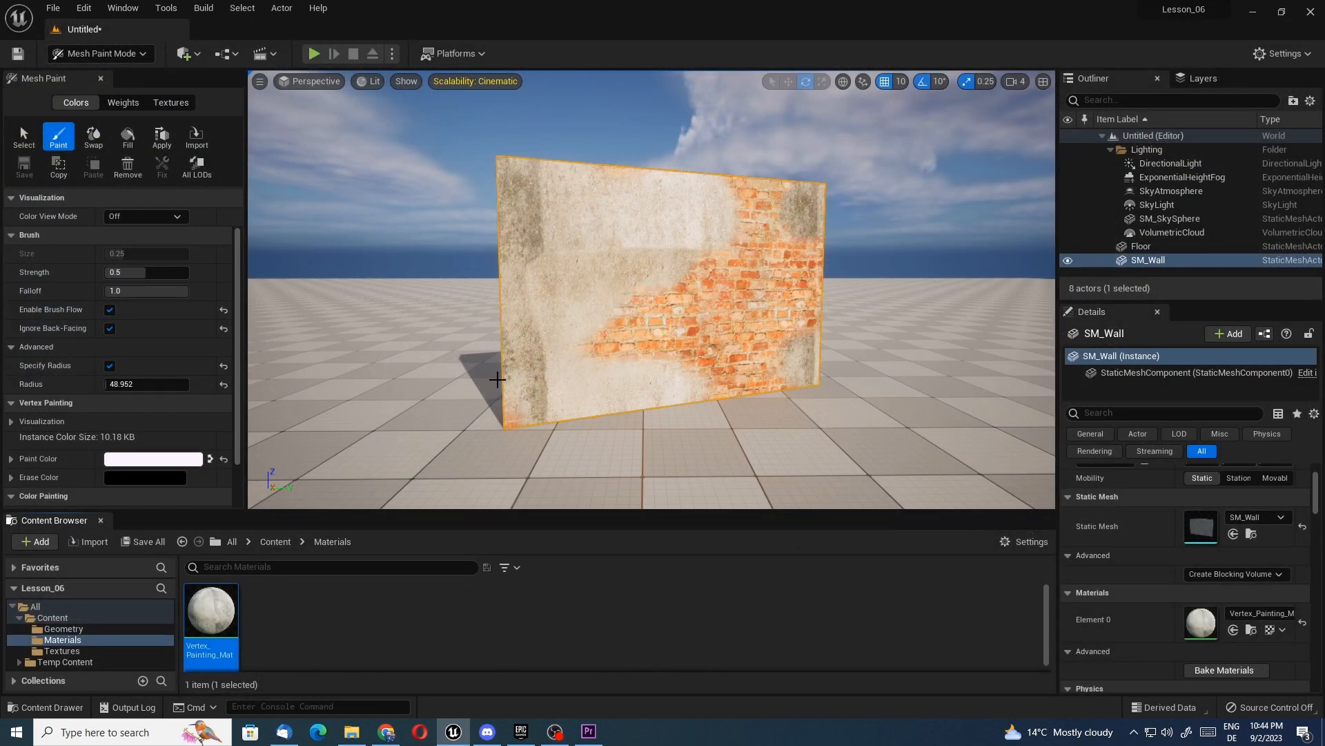
- Paint exposed brick patches through the concrete at the wall's upper middle, upper left area and along its lower edge
{"action": "left_click_drag", "start_coordinate": [668, 266], "coordinate": [693, 230]}
{"action": "left_click_drag", "start_coordinate": [573, 227], "coordinate": [568, 240]}
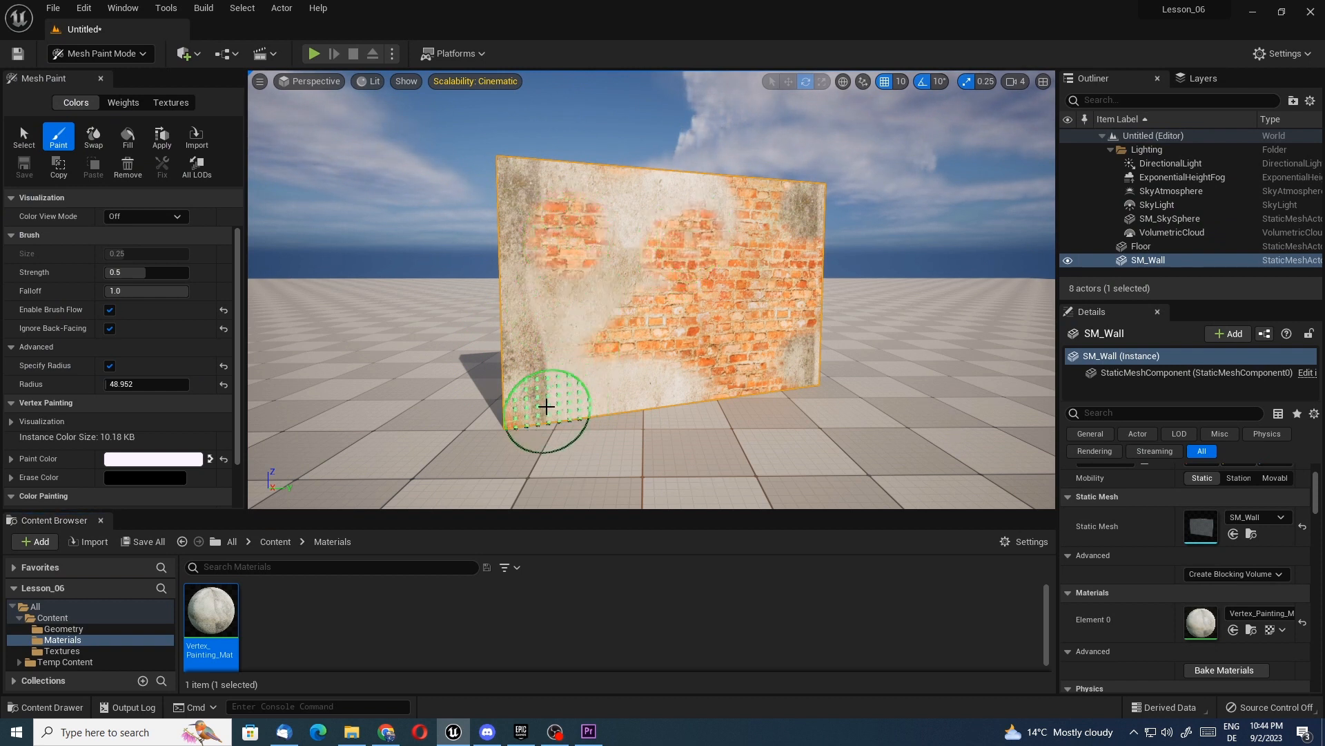
{"action": "left_click_drag", "start_coordinate": [546, 407], "coordinate": [493, 405]}
{"action": "left_click_drag", "start_coordinate": [602, 412], "coordinate": [609, 411]}
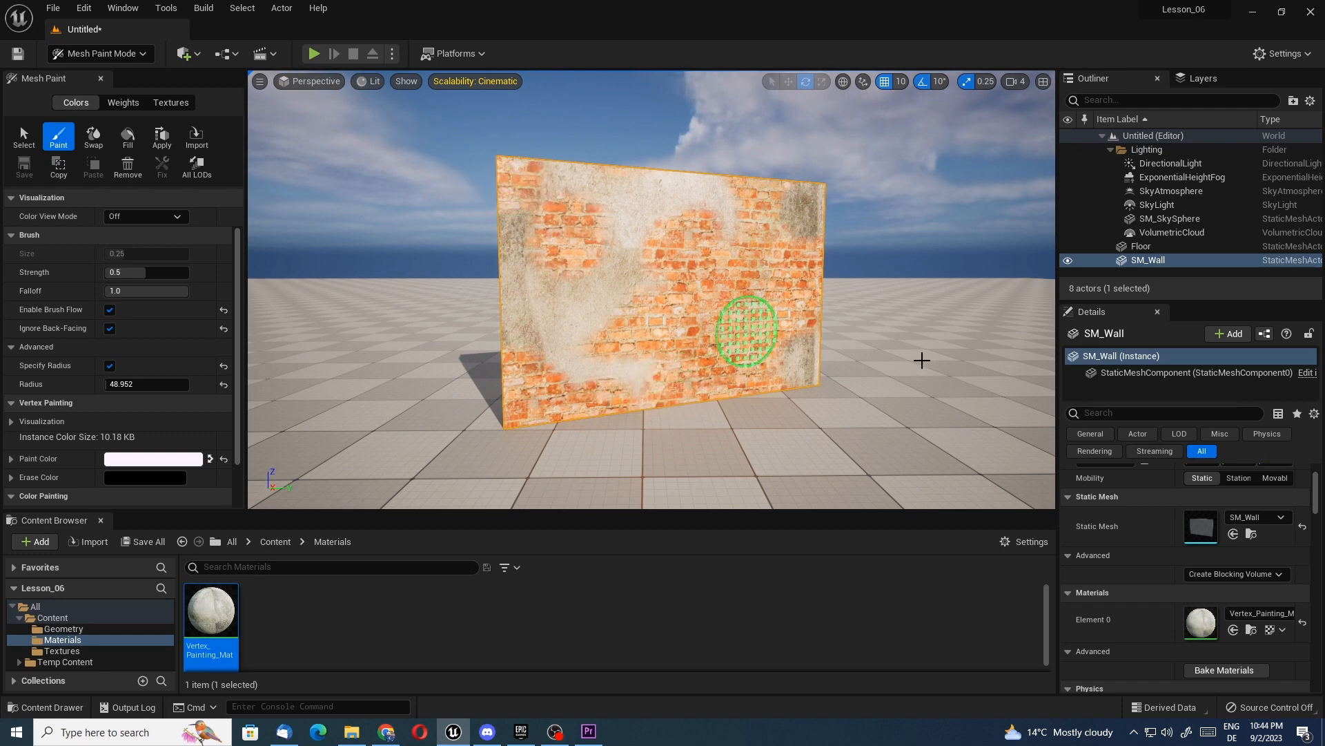
{"action": "right_click_drag", "start_coordinate": [484, 207], "coordinate": [517, 211]}
{"action": "left_click_drag", "start_coordinate": [518, 211], "coordinate": [414, 200], "text": "alt"}
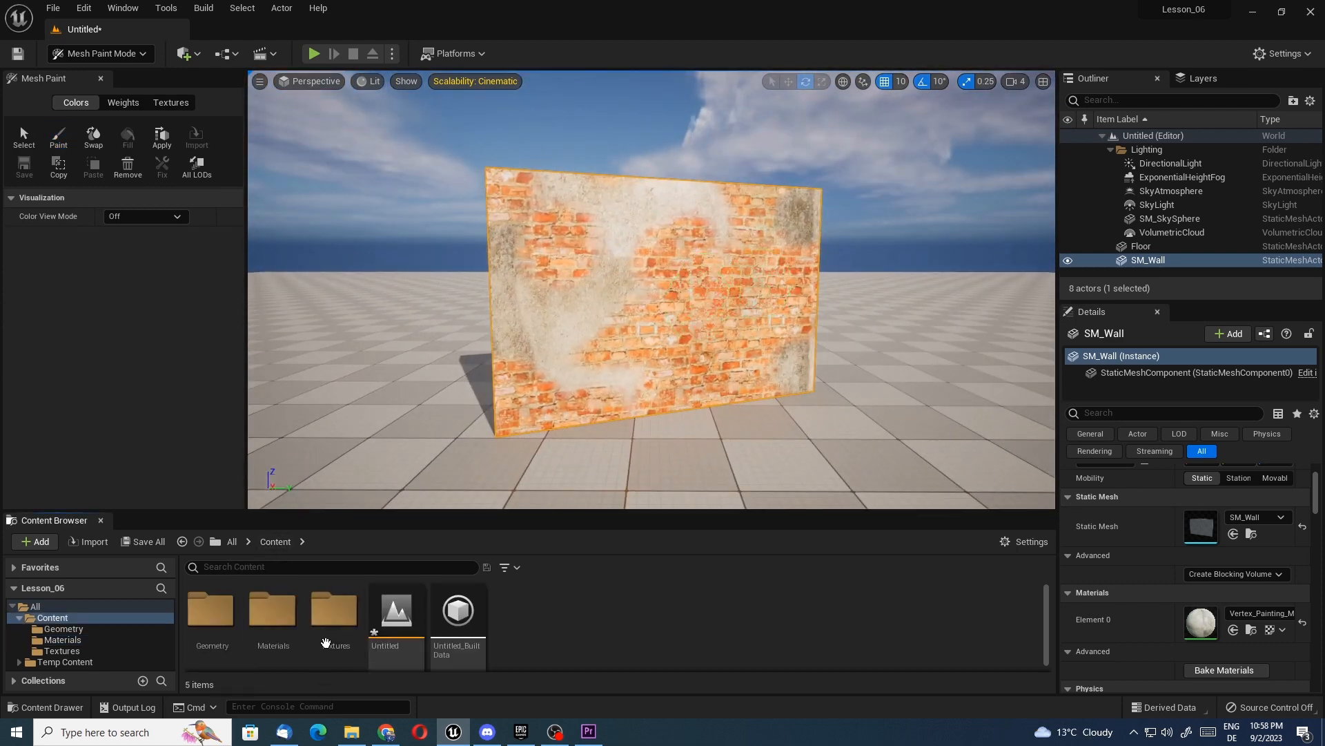
- Import Brick_Wall_01_AO and Brick_Wall_01_Normal from the Brick source folder into the project's Textures folder
{"action": "double_click", "coordinate": [336, 615]}
{"action": "left_click", "coordinate": [89, 541]}
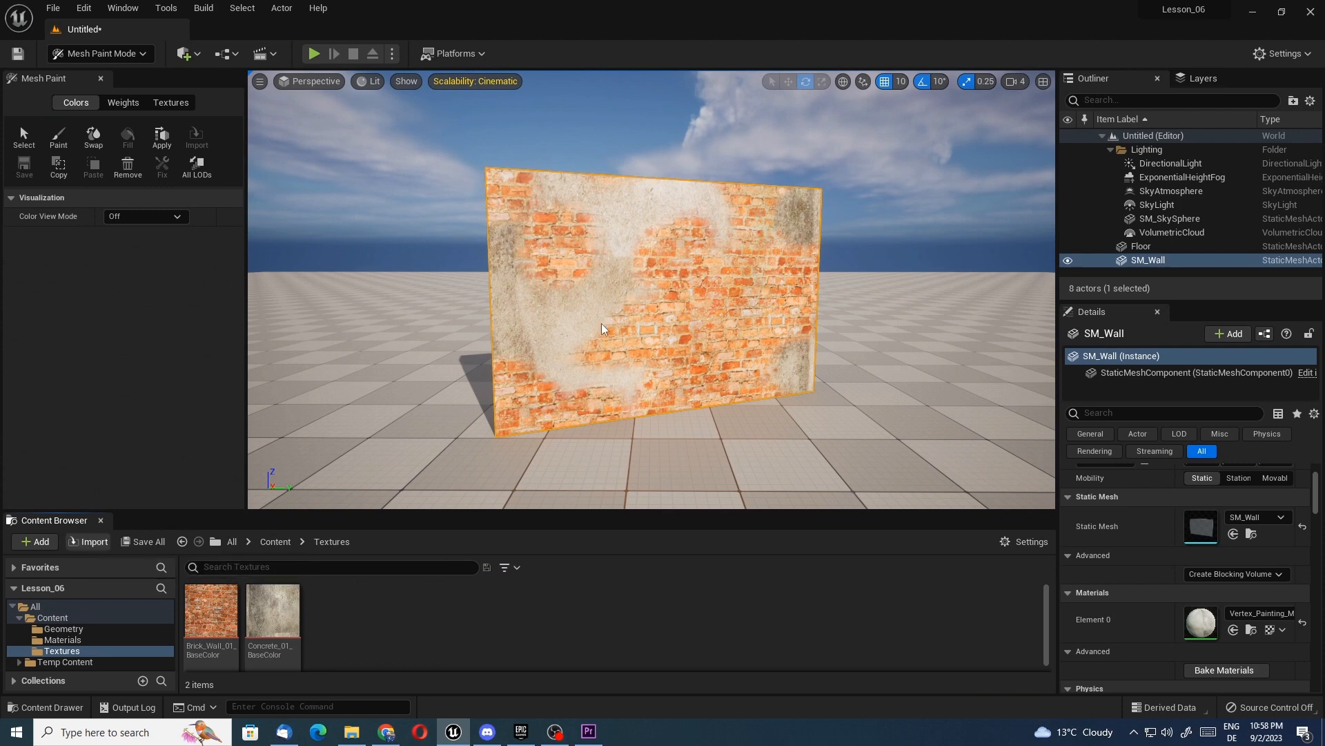
{"action": "left_click", "coordinate": [537, 101]}
{"action": "left_click", "coordinate": [380, 118], "text": "ctrl"}
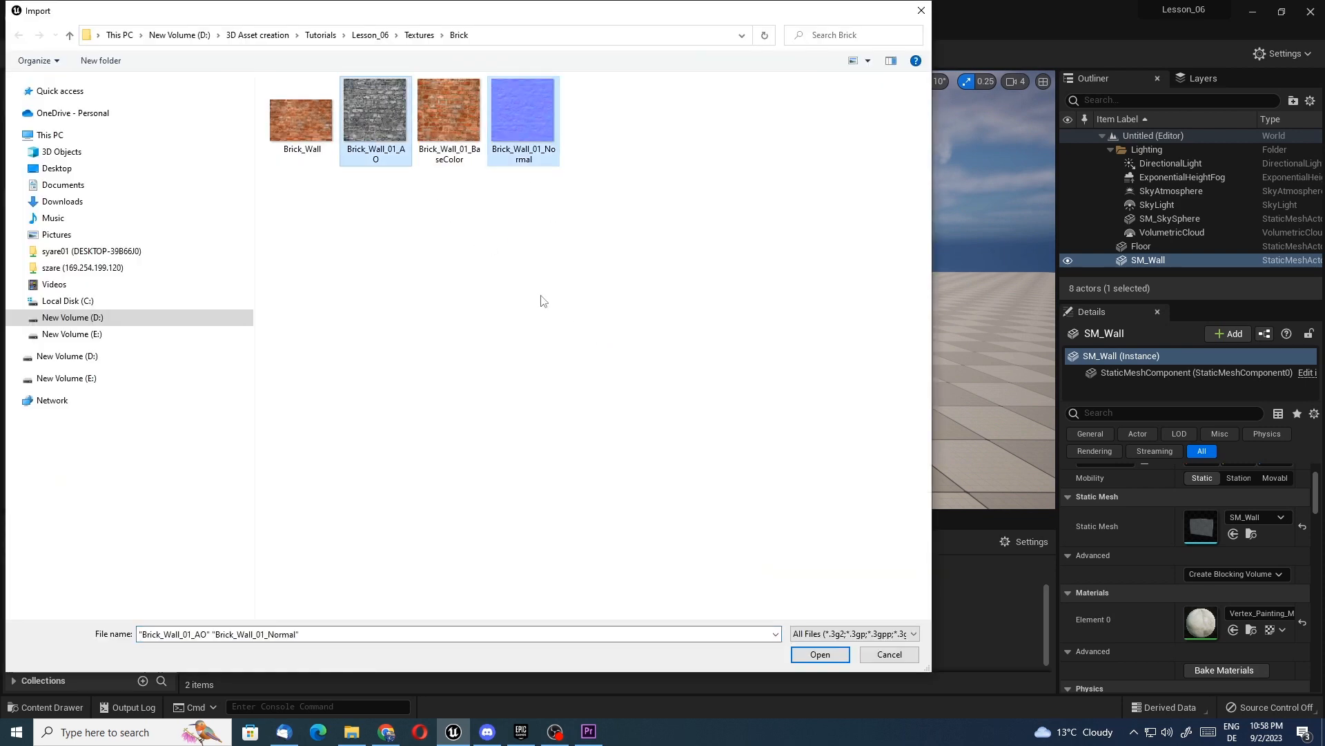
{"action": "left_click", "coordinate": [821, 655]}
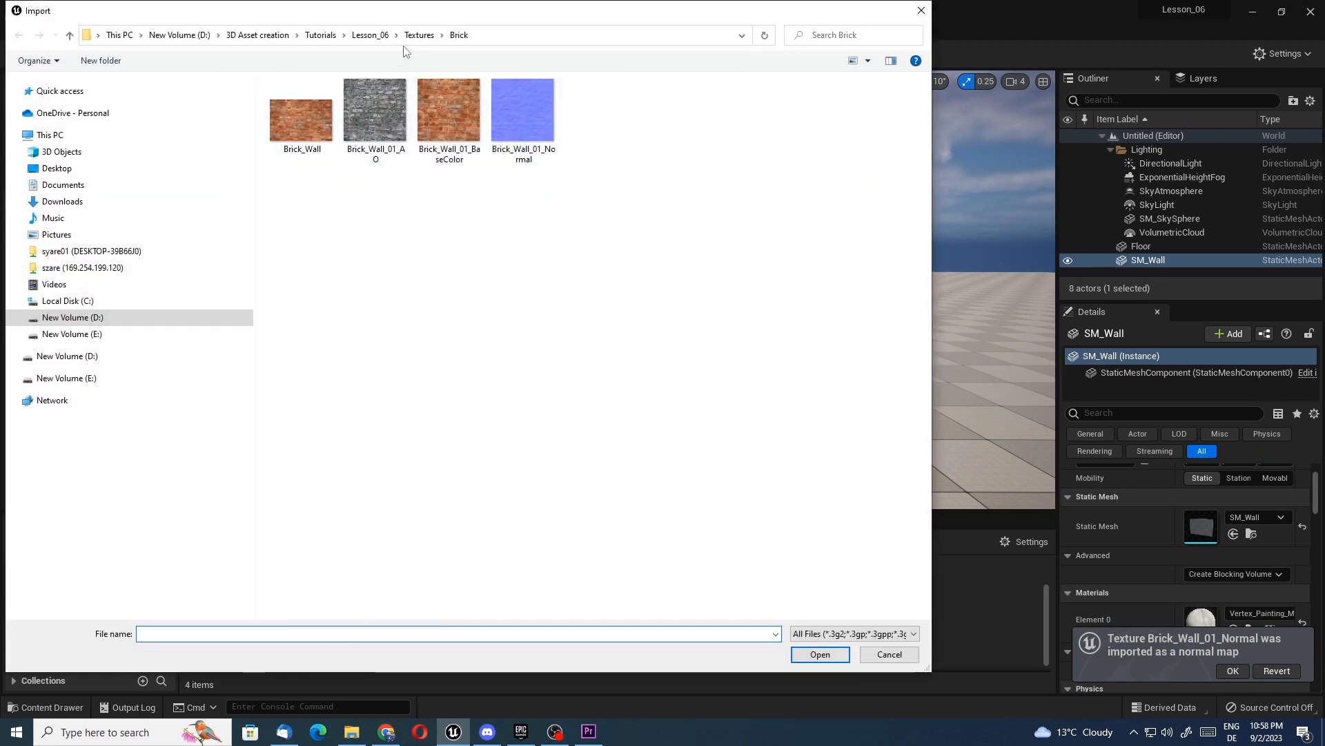
- Import Concrete_01_AO and Concrete_01_Normal from the Concrete source folder, accept the normal map settings and save all assets
{"action": "left_click", "coordinate": [416, 35]}
{"action": "double_click", "coordinate": [311, 115]}
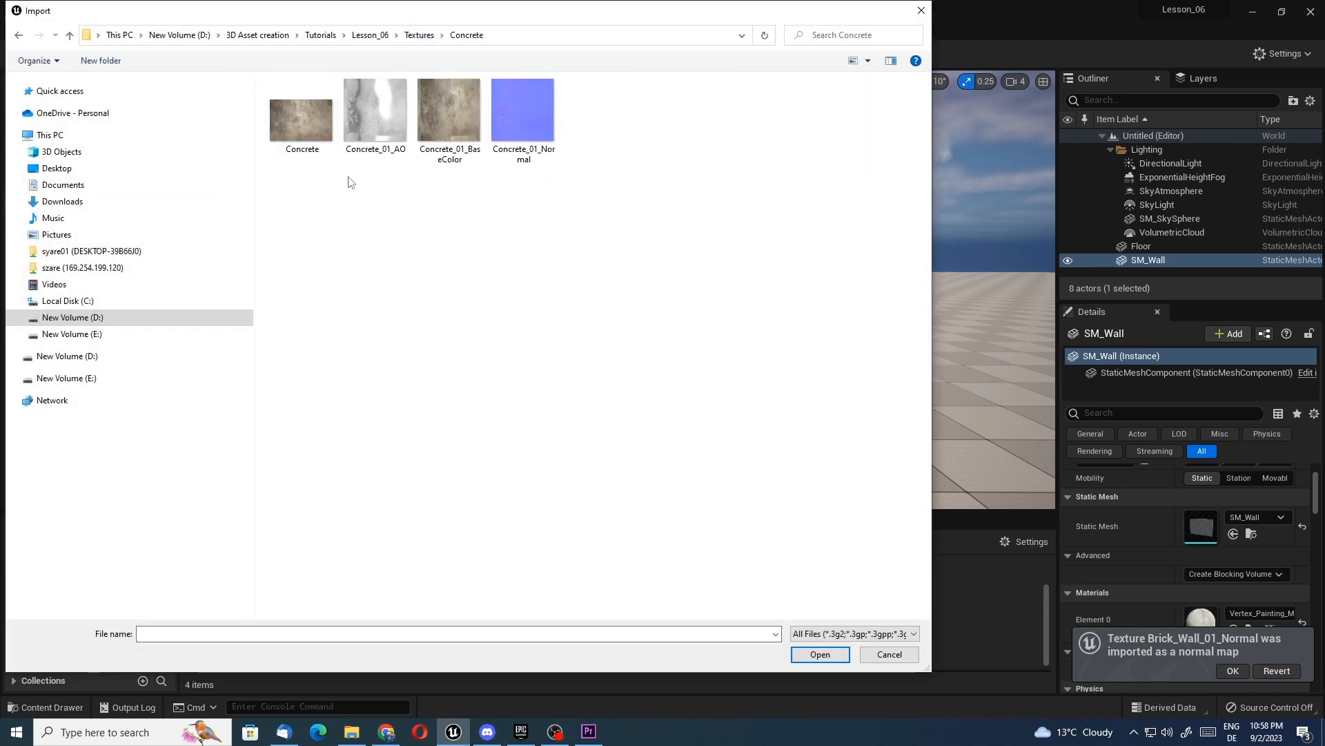
{"action": "left_click", "coordinate": [375, 127]}
{"action": "left_click", "coordinate": [557, 150], "text": "ctrl"}
{"action": "left_click", "coordinate": [844, 655]}
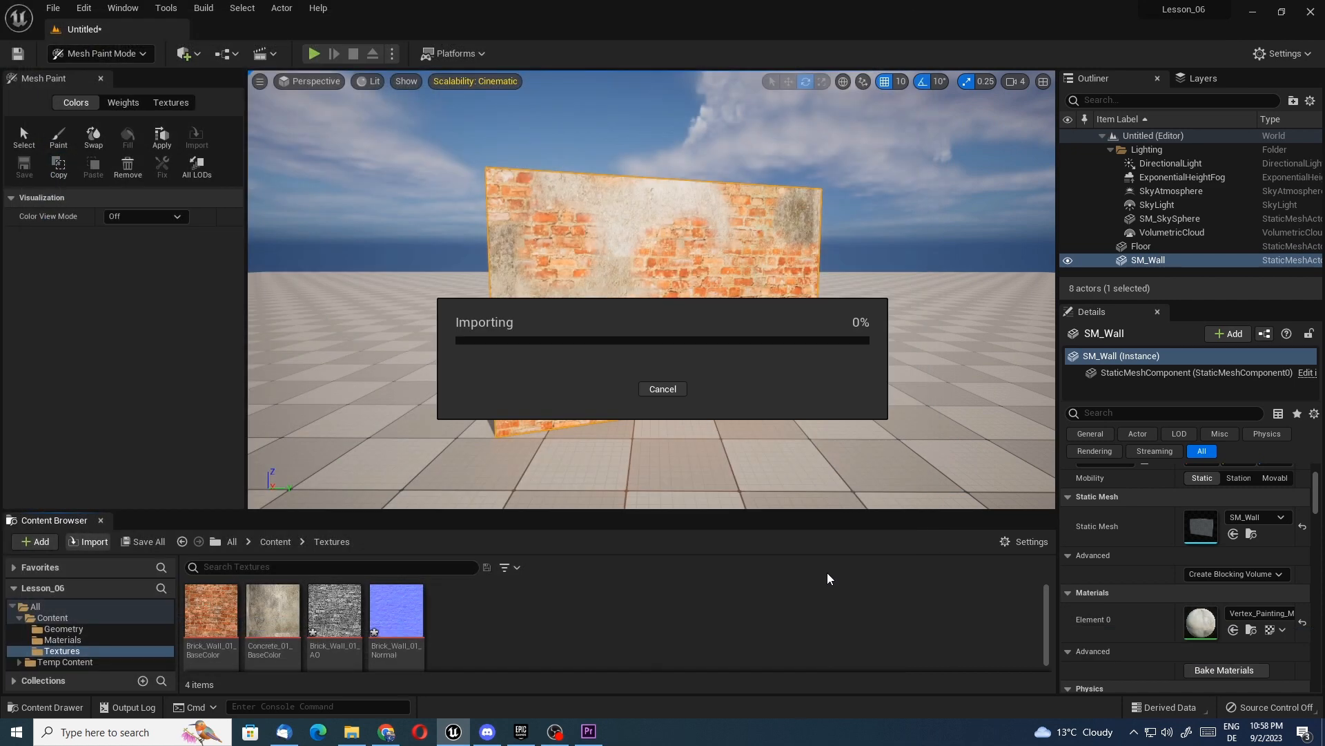
{"action": "left_click", "coordinate": [1231, 671]}
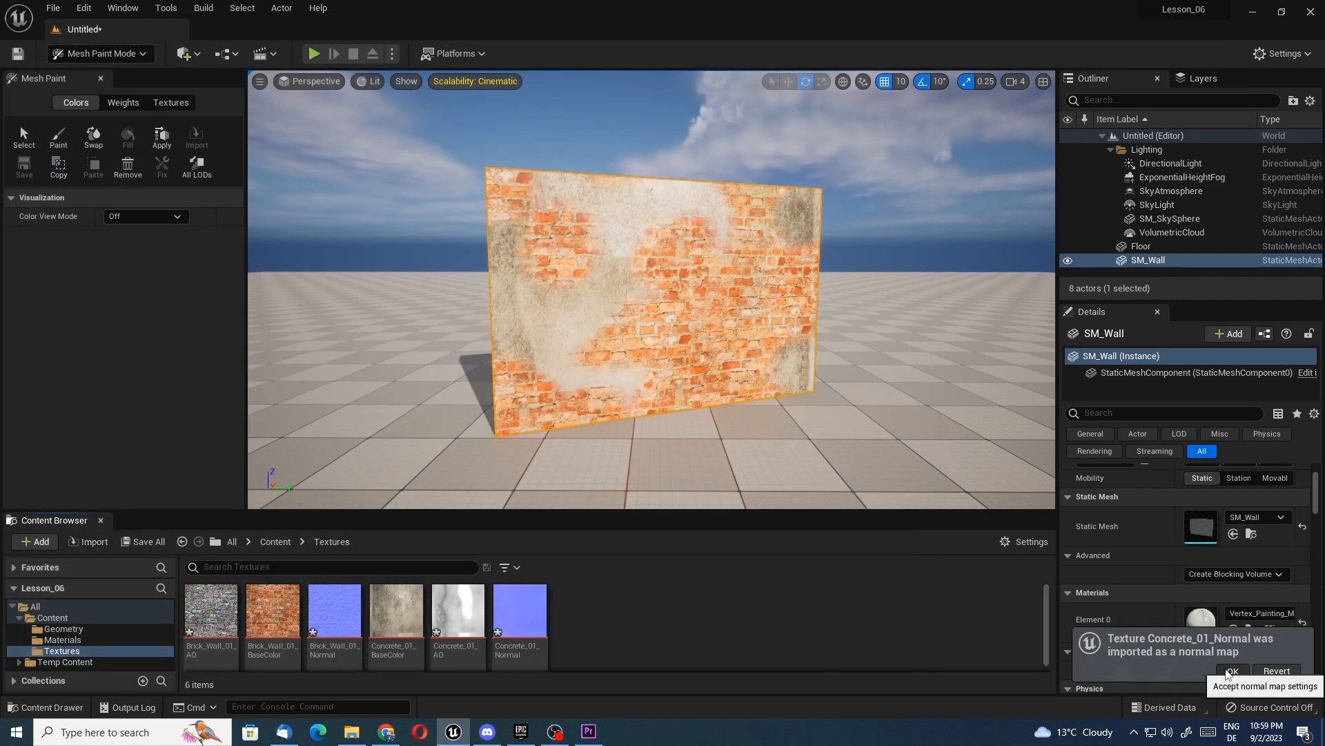
{"action": "left_click", "coordinate": [146, 541]}
{"action": "left_click", "coordinate": [768, 521]}
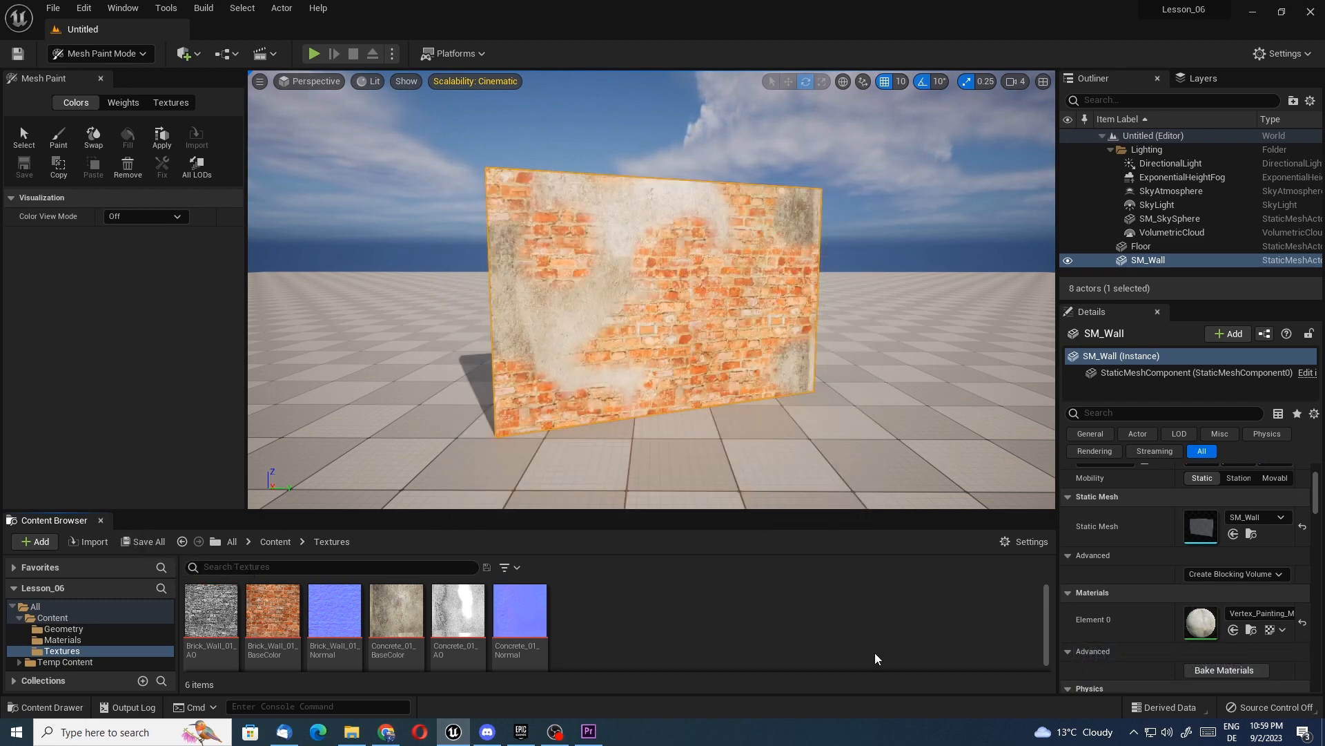
- Open the wall's material, copy the whole brick and concrete blend network below the original, and connect the copied Lerp to Normal
{"action": "double_click", "coordinate": [1200, 620]}
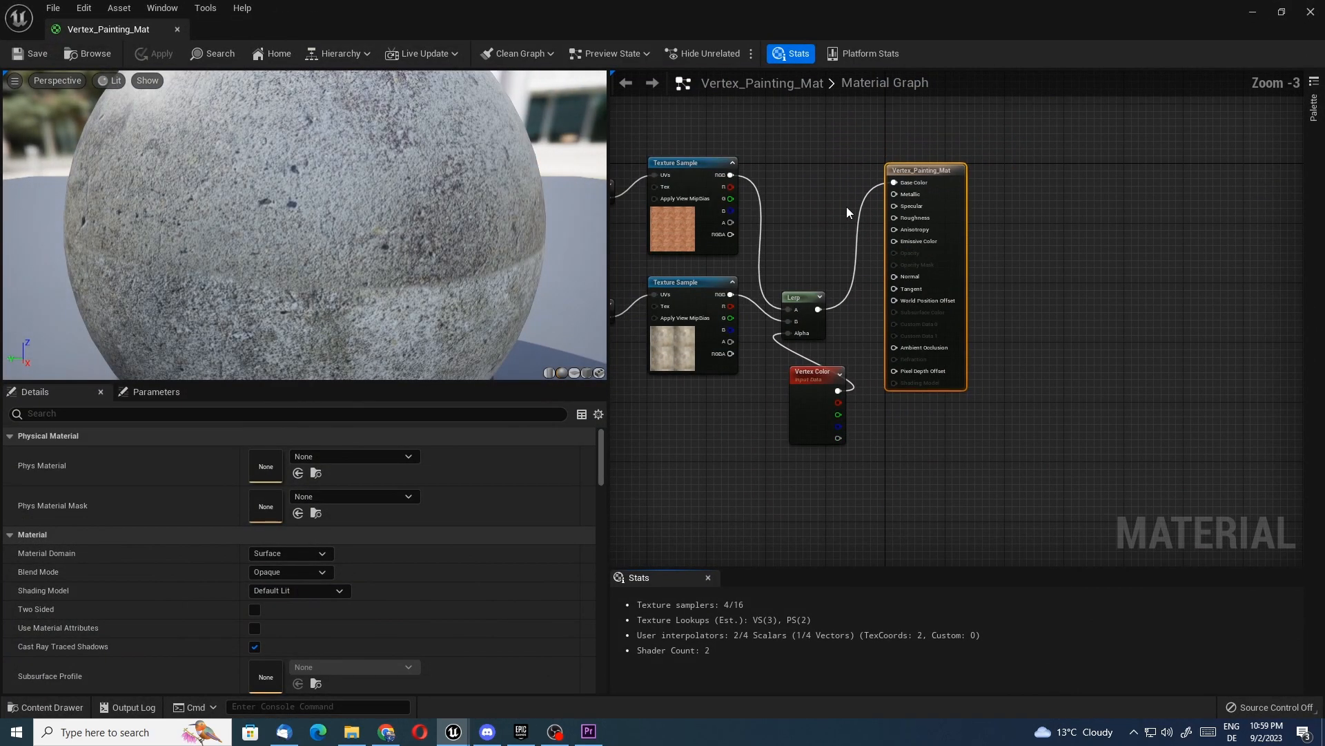
{"action": "left_click_drag", "start_coordinate": [691, 146], "coordinate": [926, 424]}
{"action": "left_click_drag", "start_coordinate": [875, 280], "coordinate": [803, 163]}
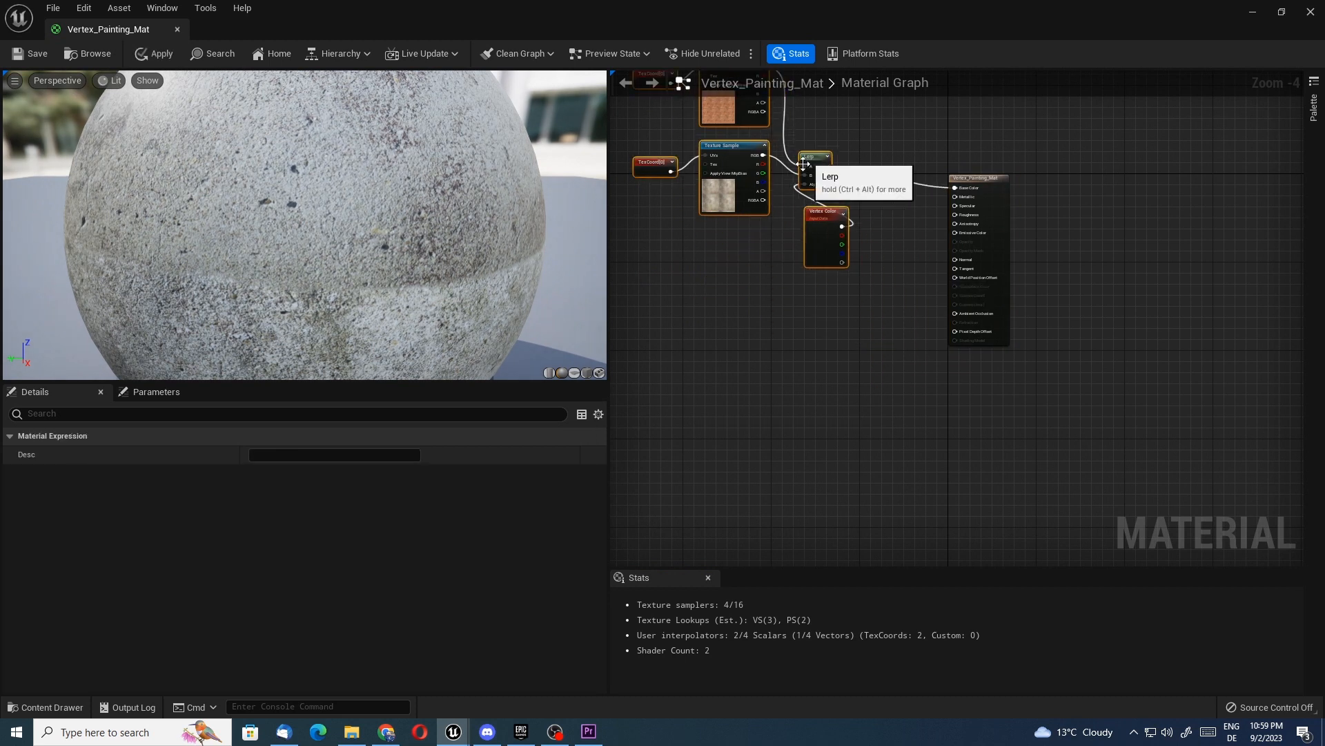
{"action": "left_click", "coordinate": [704, 350]}
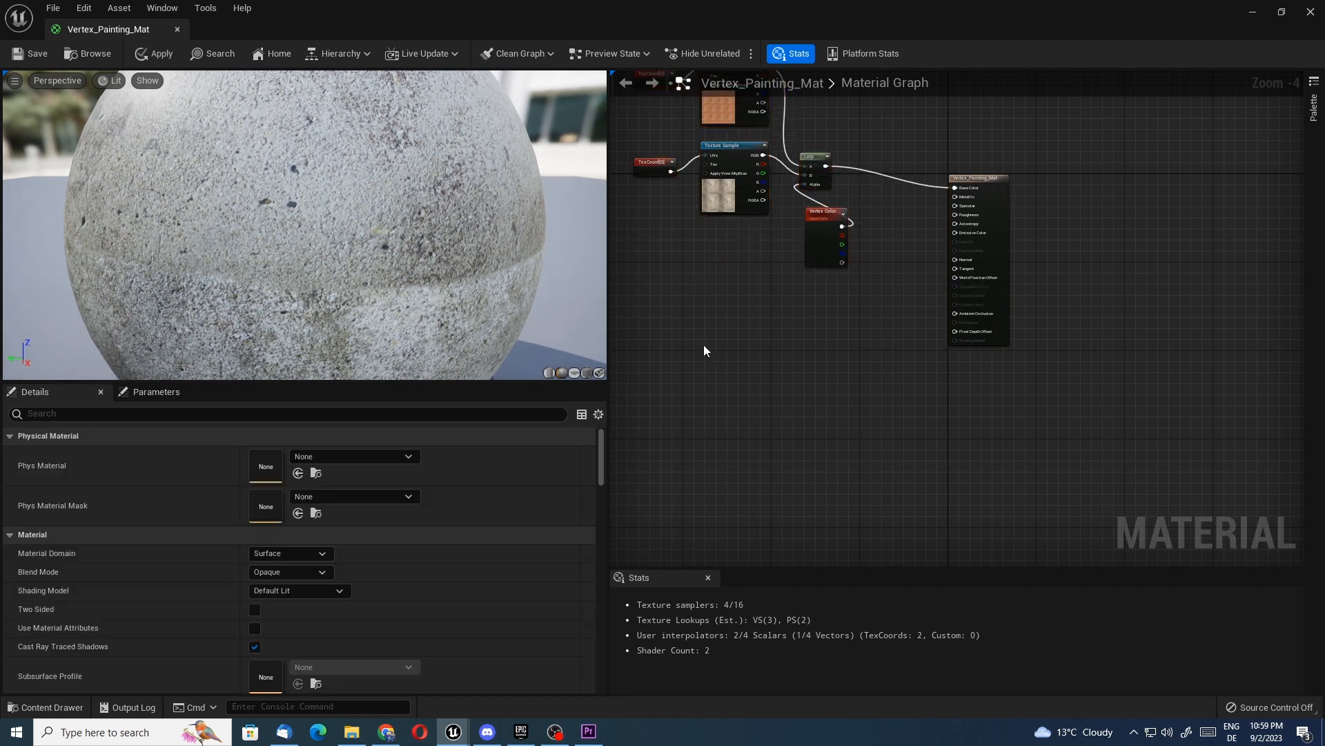
{"action": "key", "text": "ctrl+v"}
{"action": "left_click_drag", "start_coordinate": [816, 381], "coordinate": [967, 258]}
- Assign the Brick_Wall_01_Normal texture to the copied brick texture sample
{"action": "left_click", "coordinate": [717, 316]}
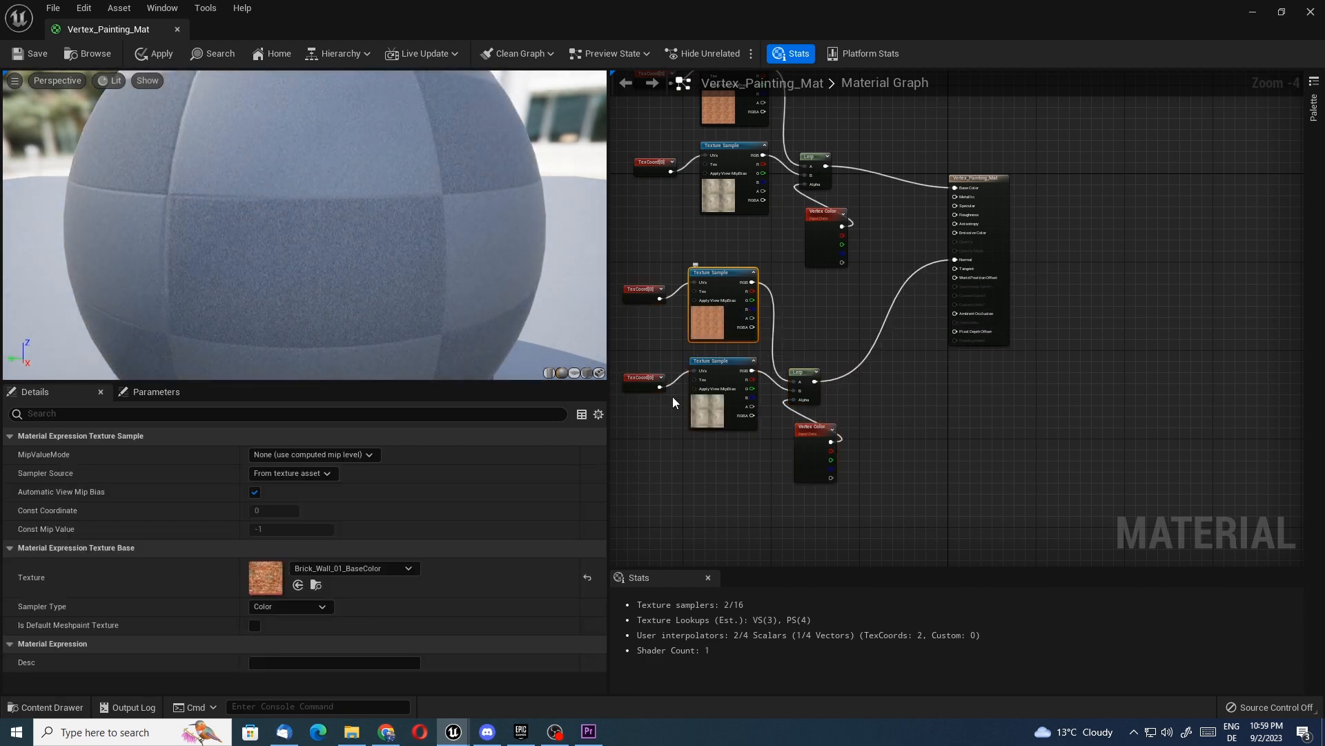
{"action": "left_click", "coordinate": [1282, 12]}
{"action": "scroll", "coordinate": [584, 396], "scroll_direction": "down", "scroll_amount": 3}
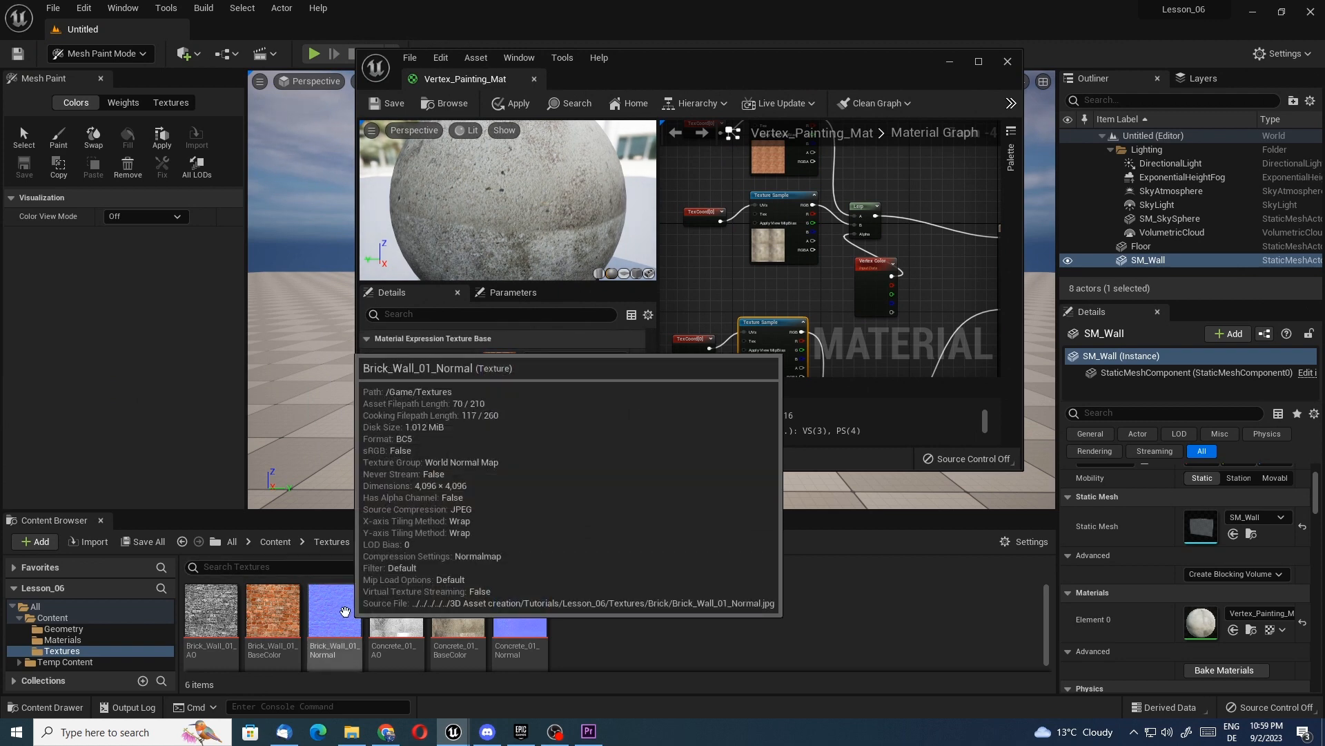
{"action": "left_click_drag", "start_coordinate": [345, 616], "coordinate": [499, 368]}
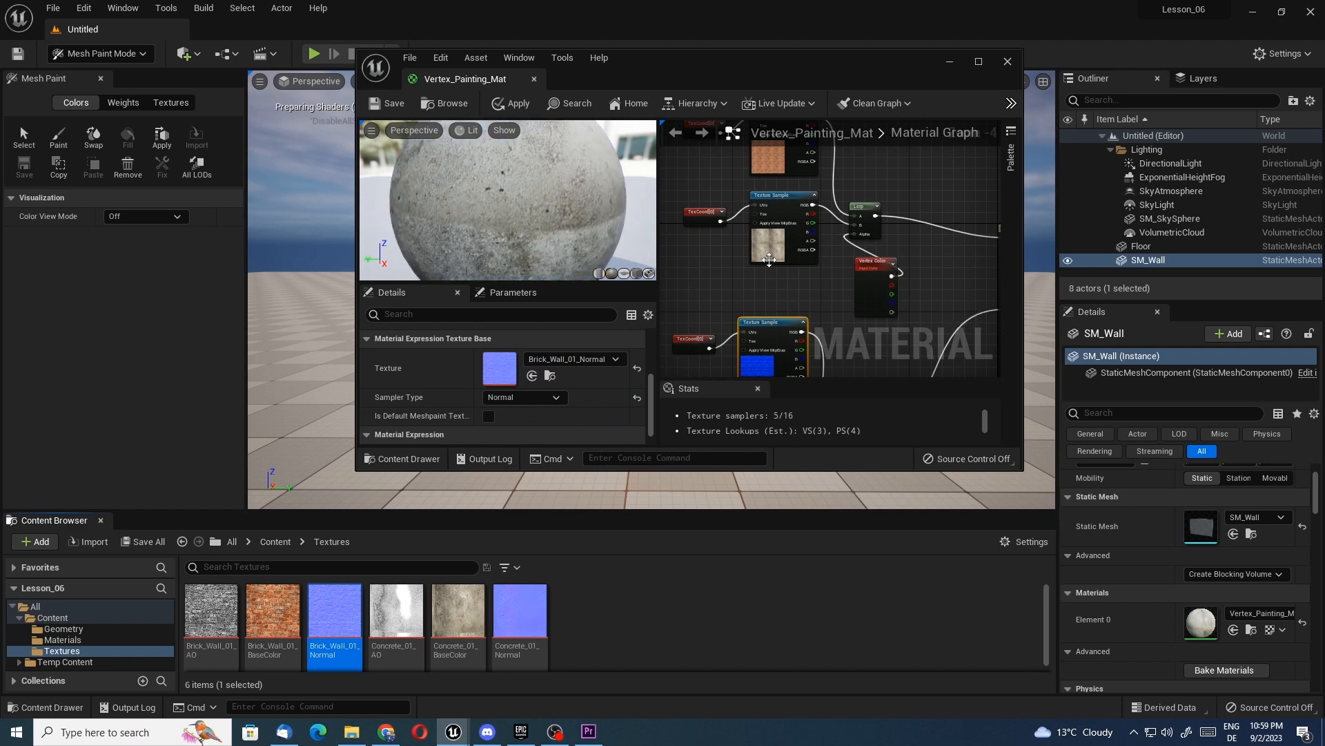
- Assign the Concrete_01_Normal texture to the copied concrete texture sample and save the material
{"action": "scroll", "coordinate": [732, 230], "scroll_direction": "up", "scroll_amount": 3}
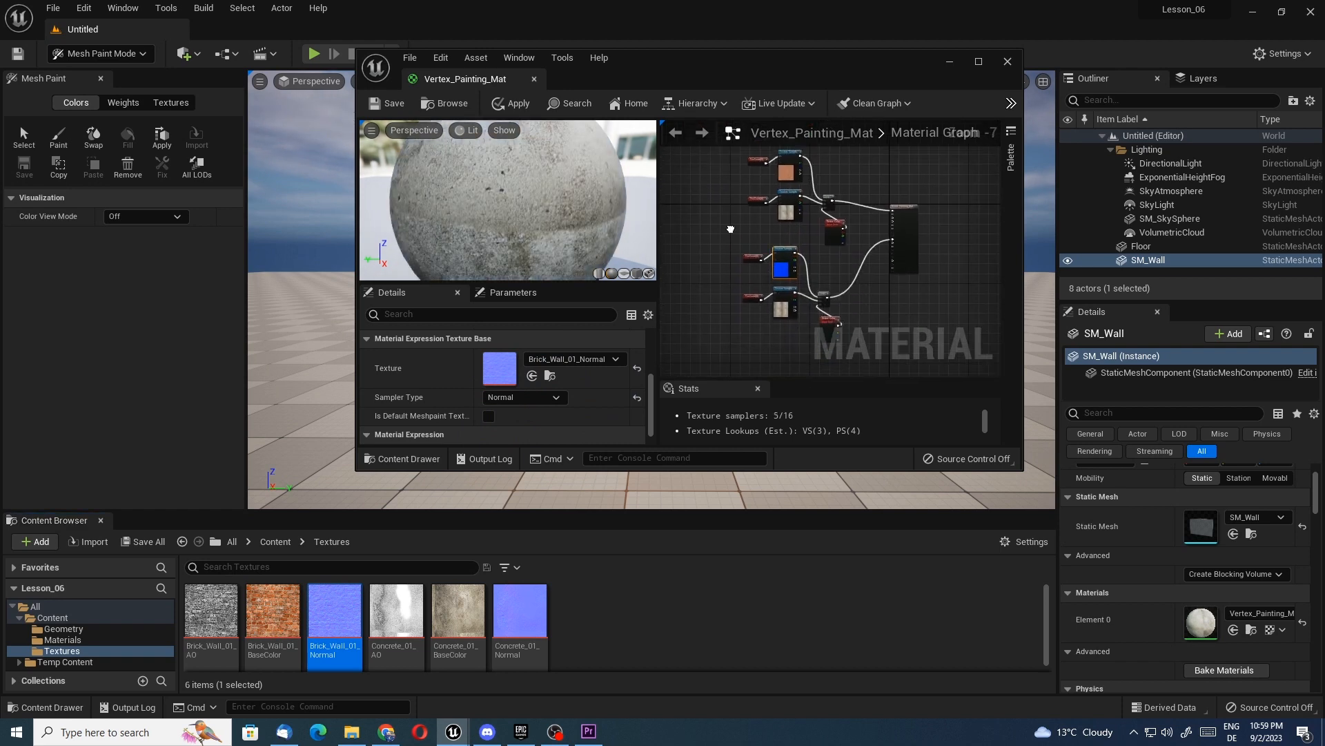
{"action": "left_click", "coordinate": [794, 276]}
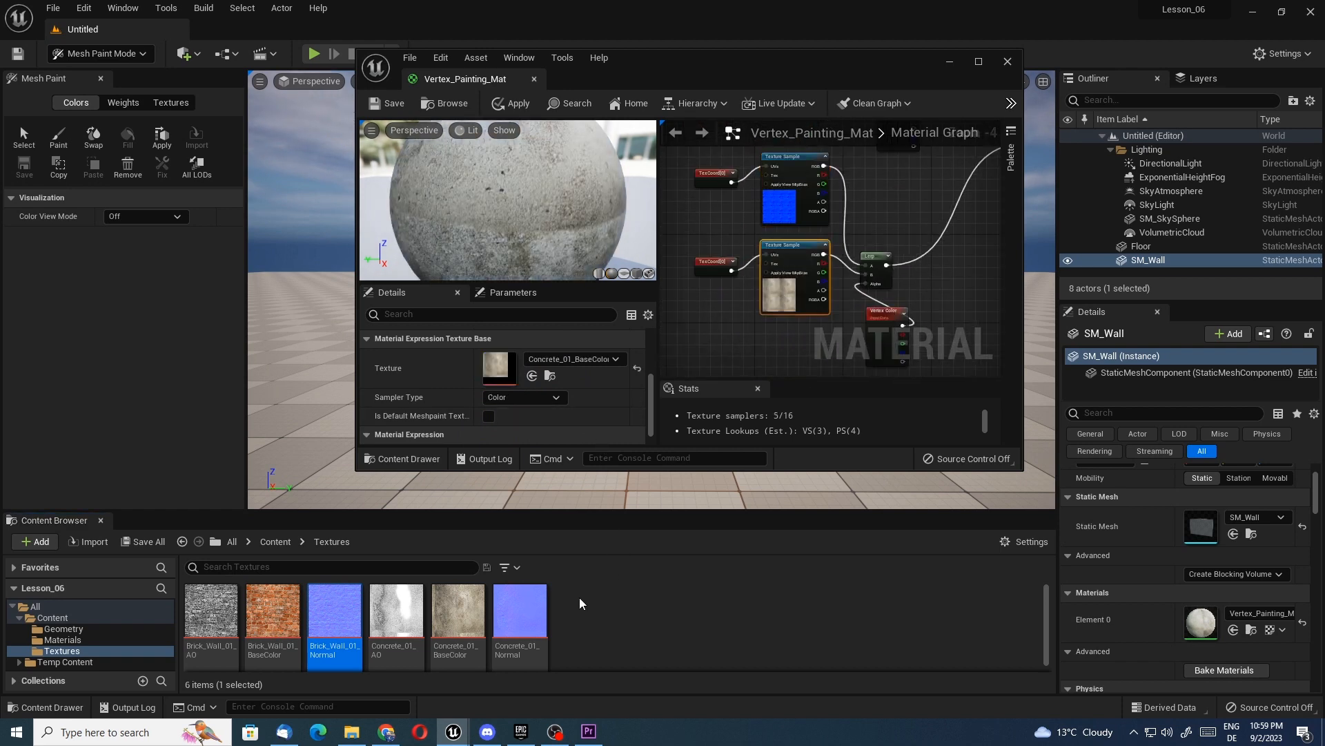
{"action": "left_click_drag", "start_coordinate": [538, 613], "coordinate": [506, 382]}
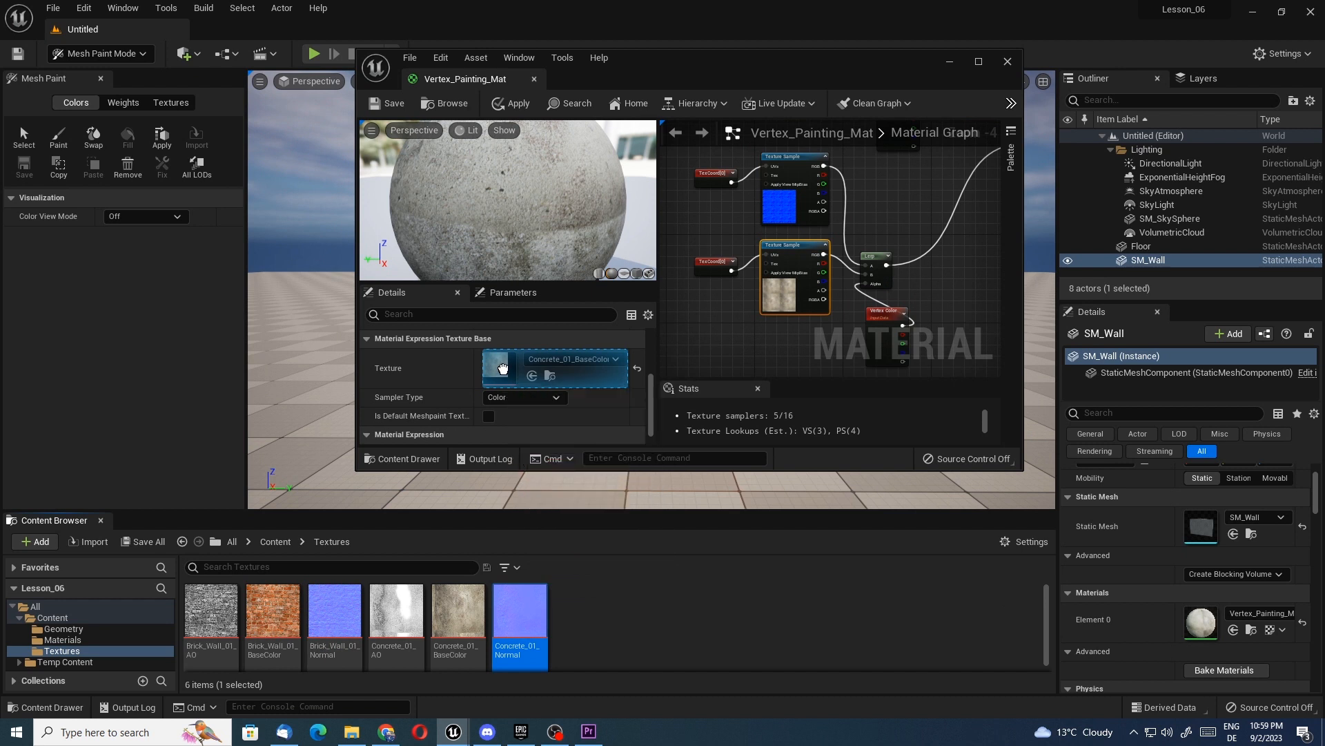
{"action": "left_click", "coordinate": [392, 105]}
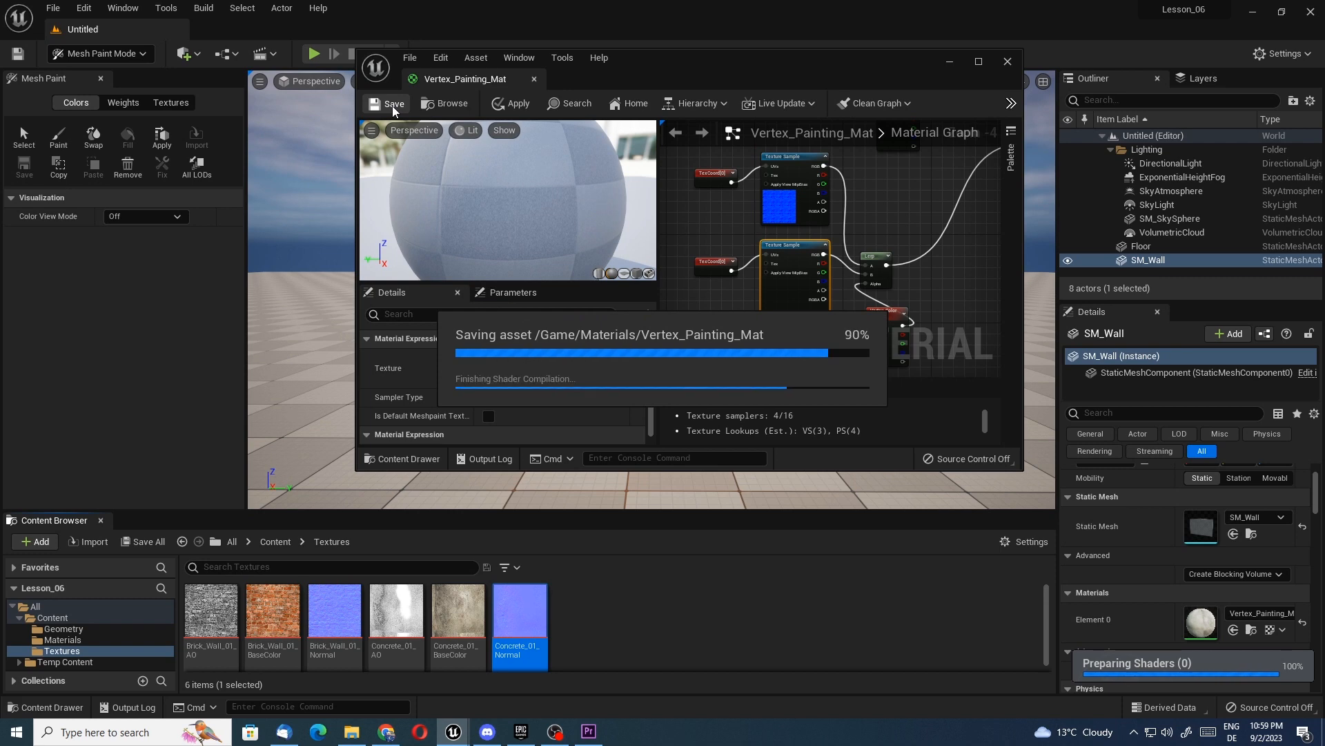
- Close the material editor and examine the normal-mapped brick and concrete surface on the wall from close up
{"action": "left_click_drag", "start_coordinate": [779, 63], "coordinate": [746, 407]}
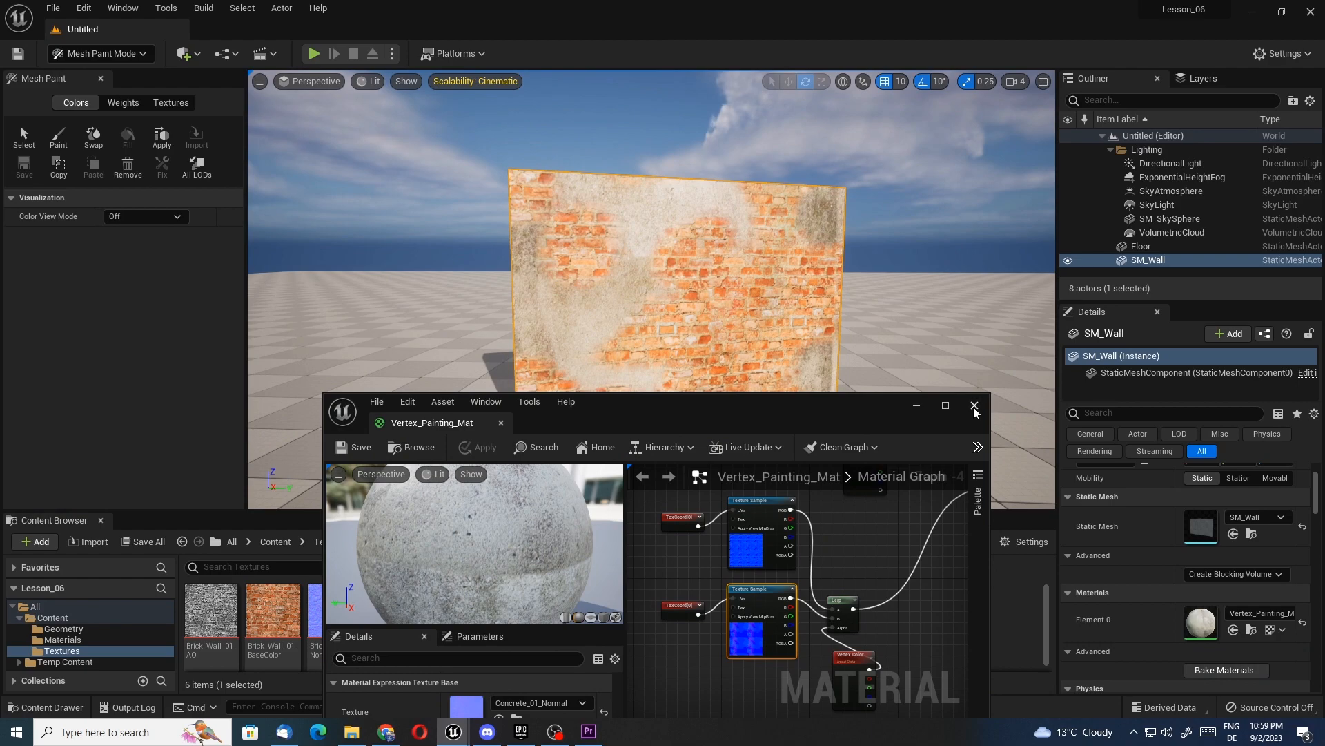
{"action": "left_click", "coordinate": [974, 407]}
{"action": "key", "text": "d"}
{"action": "right_click_drag", "start_coordinate": [729, 377], "coordinate": [553, 390]}
{"action": "key", "text": "w"}
{"action": "key", "text": "a"}
{"action": "key", "text": "s"}
{"action": "key", "text": "d"}
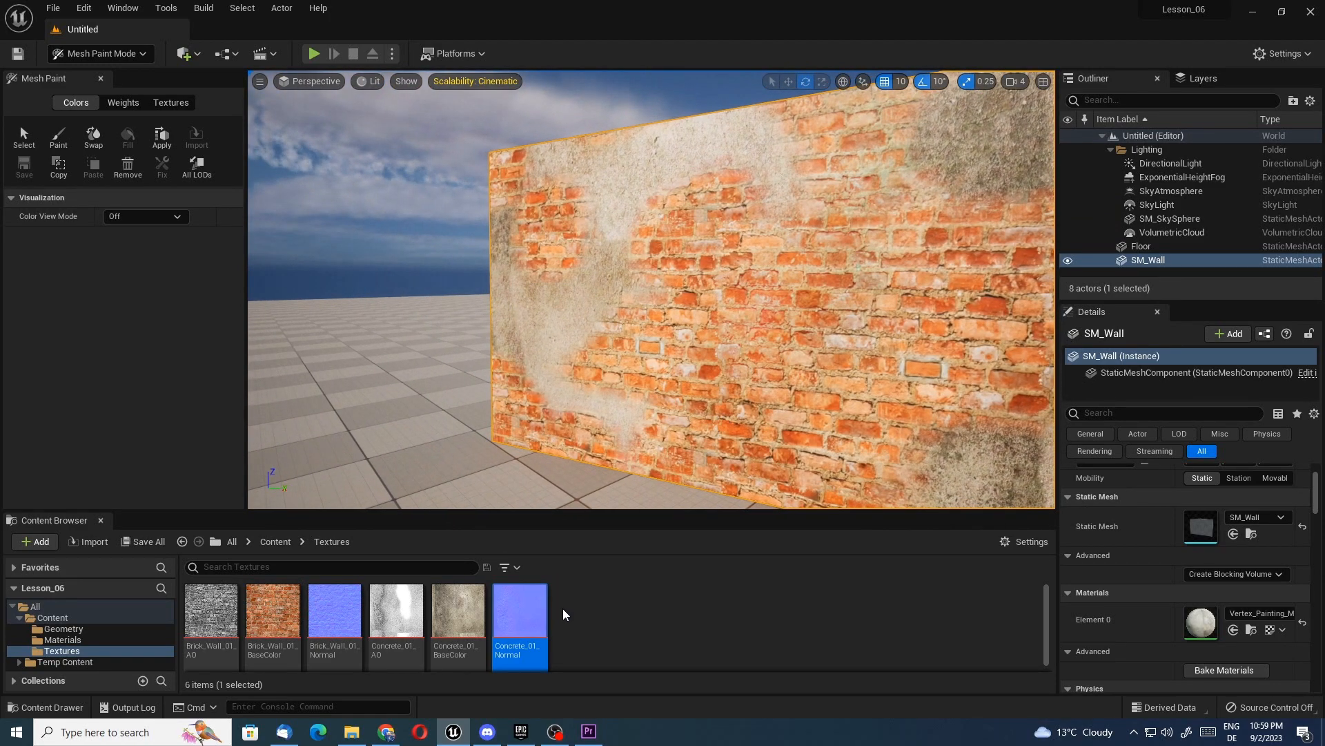
- Reopen Vertex_Painting_Mat from the wall's Element 0 material slot and maximize its editor window
{"action": "double_click", "coordinate": [1202, 625]}
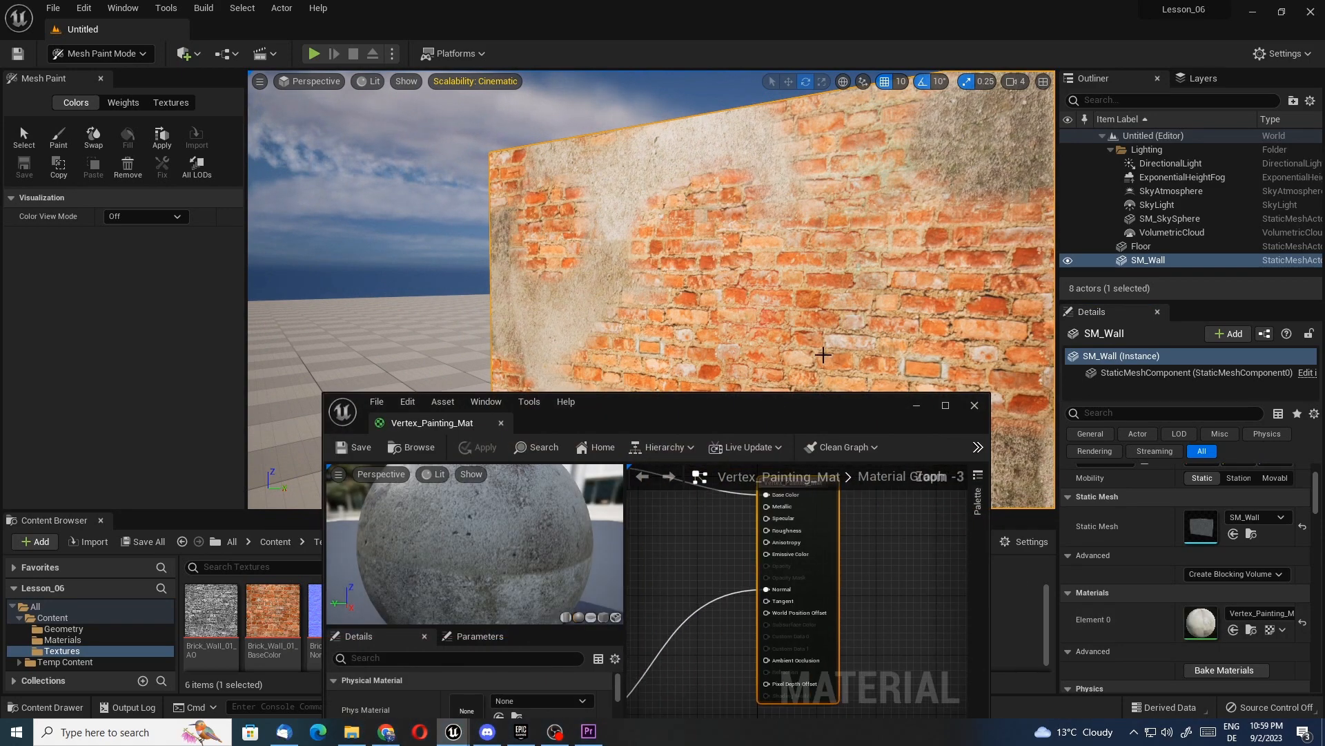
{"action": "left_click_drag", "start_coordinate": [774, 416], "coordinate": [801, 169]}
{"action": "double_click", "coordinate": [801, 169]}
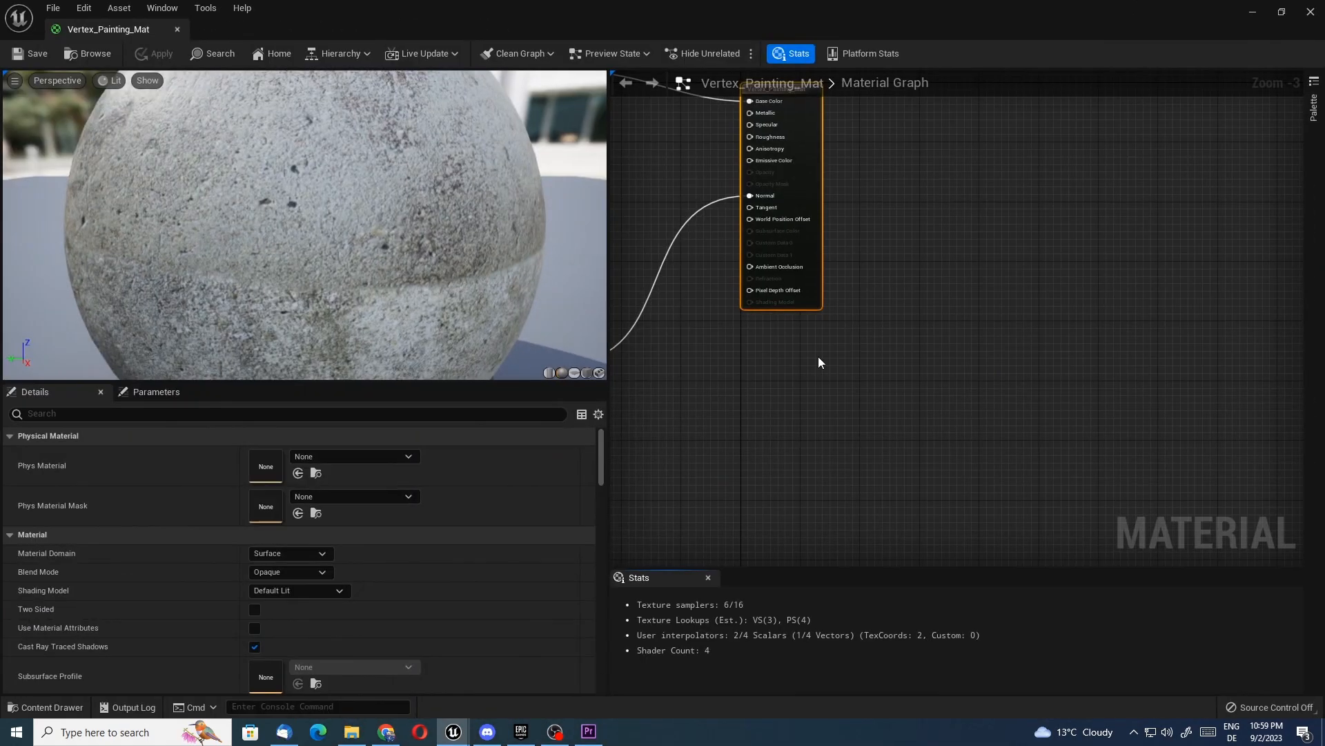
{"action": "scroll", "coordinate": [854, 361], "scroll_direction": "down", "scroll_amount": 3}
{"action": "right_click_drag", "start_coordinate": [820, 402], "coordinate": [927, 375]}
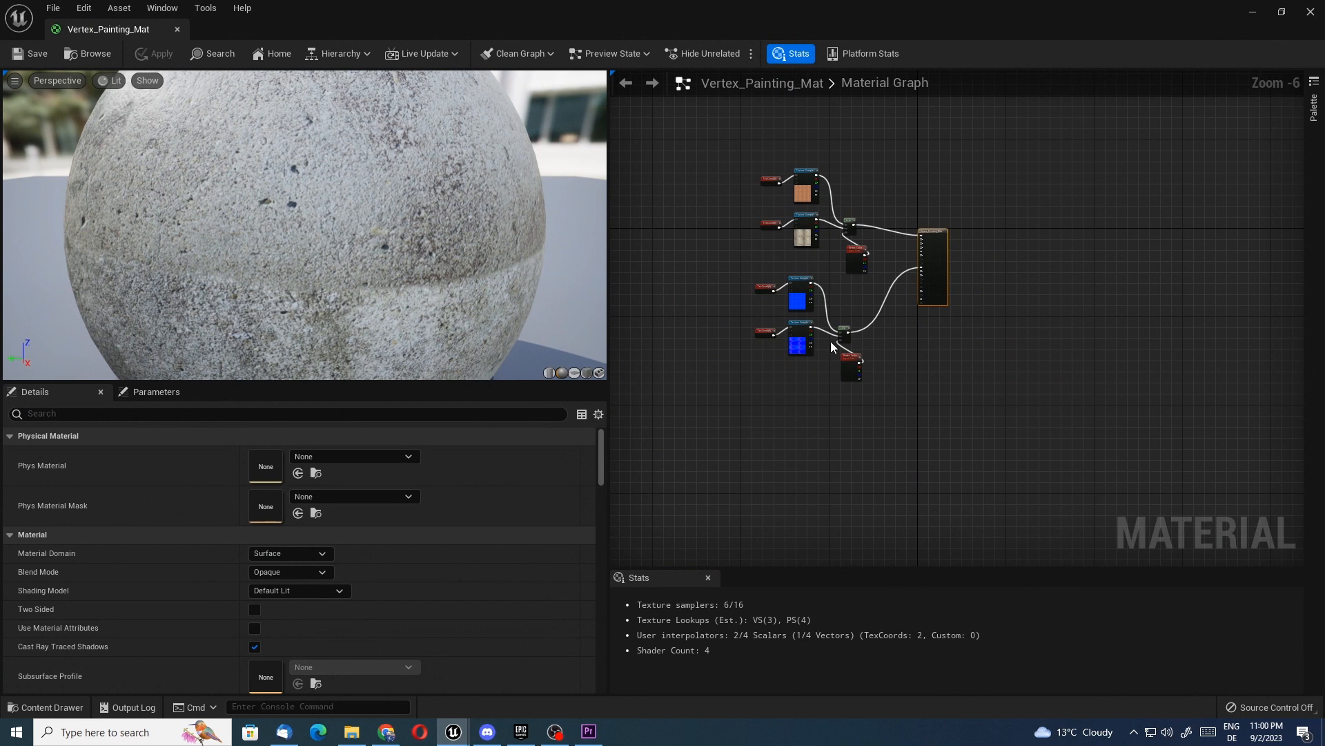
- Duplicate the normal-map blend nodes below the originals and connect the copied Lerp to the material's Ambient Occlusion input
{"action": "left_click", "coordinate": [855, 297]}
{"action": "left_click_drag", "start_coordinate": [687, 424], "coordinate": [870, 277]}
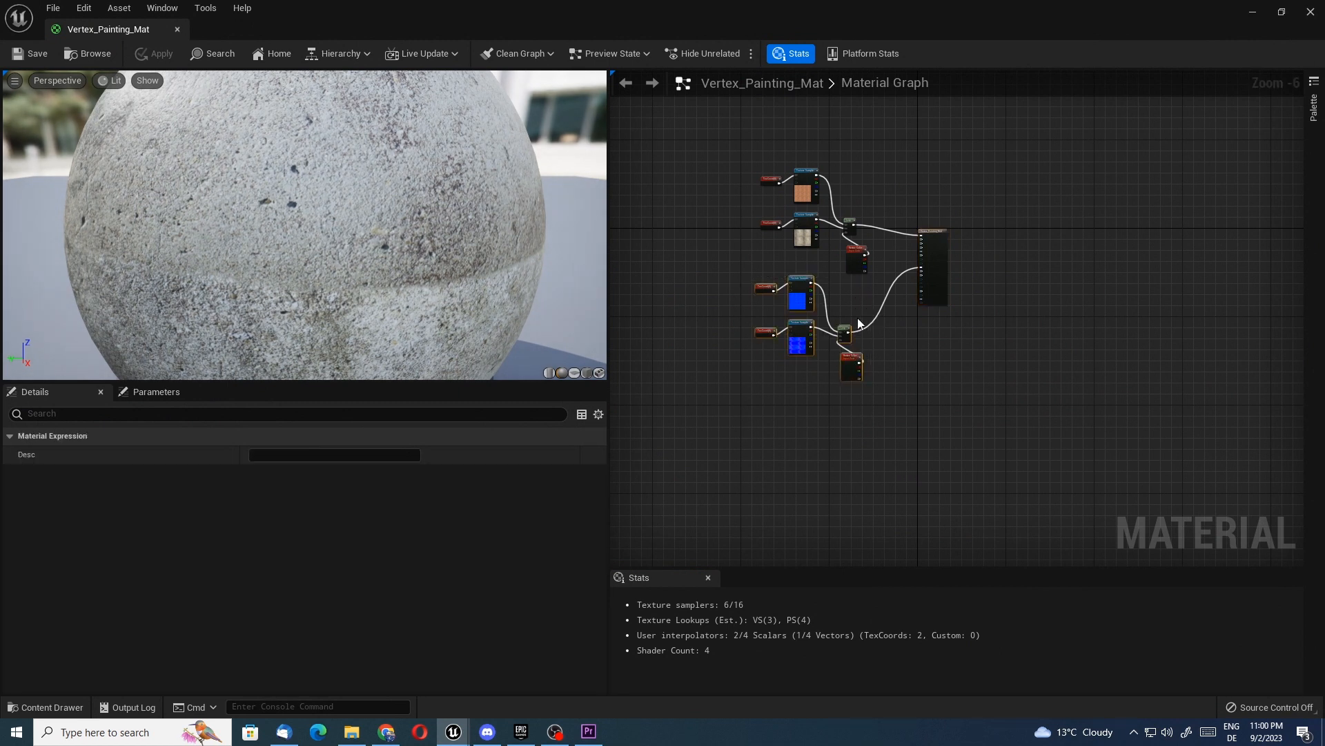
{"action": "key", "text": "ctrl+c"}
{"action": "key", "text": "ctrl+v"}
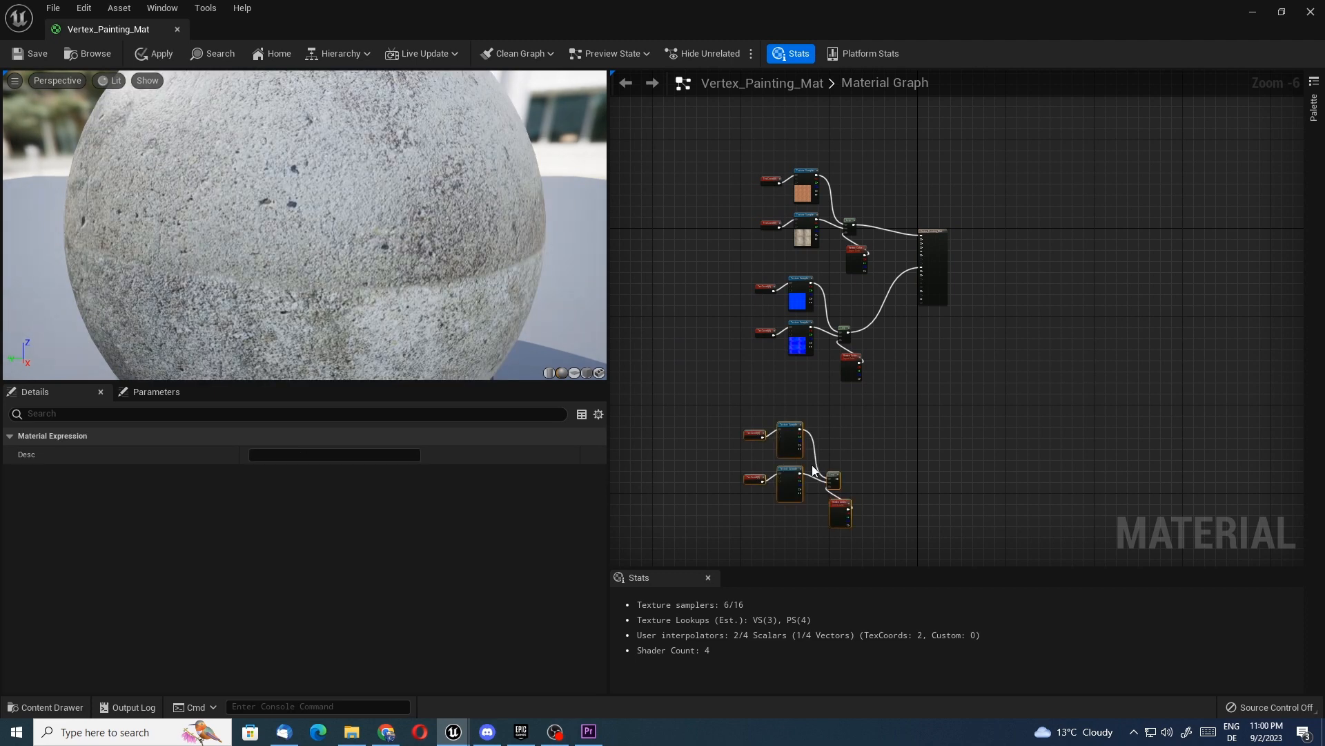
{"action": "left_click_drag", "start_coordinate": [829, 473], "coordinate": [843, 434]}
{"action": "left_click", "coordinate": [892, 439]}
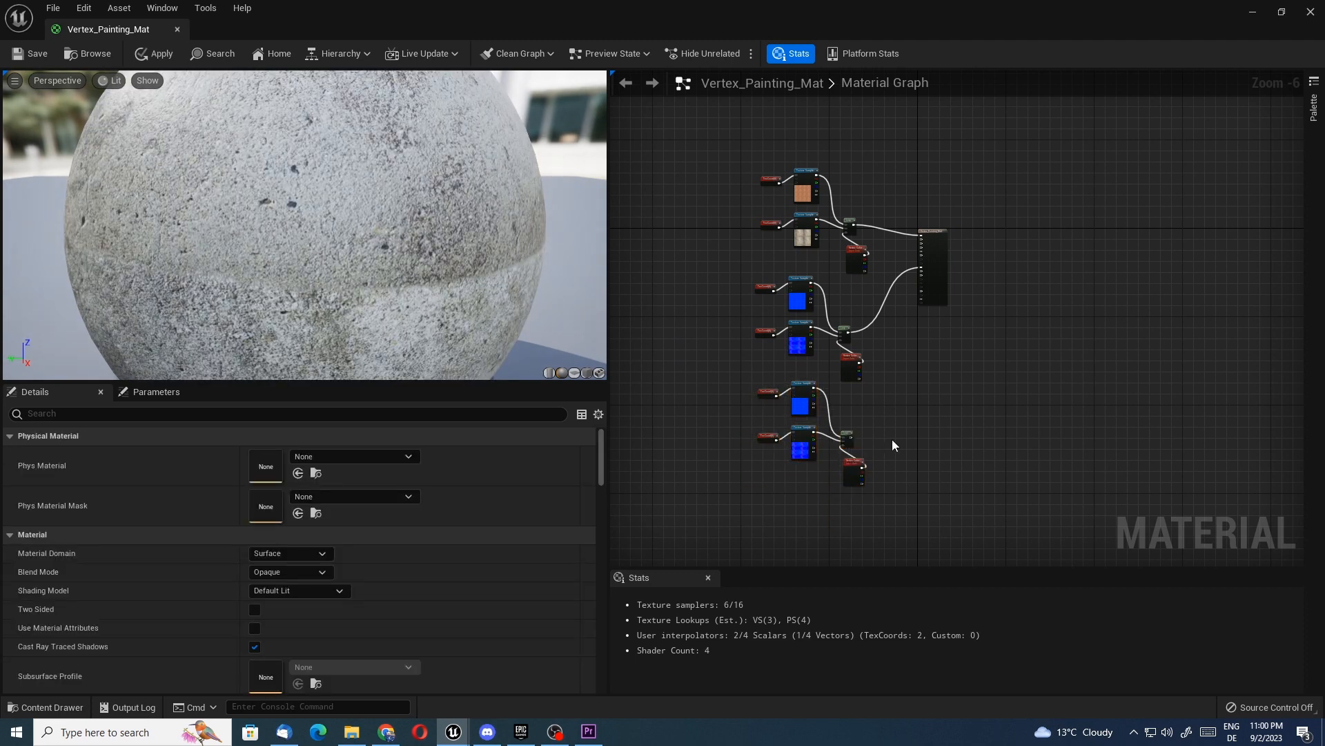
{"action": "scroll", "coordinate": [892, 439], "scroll_direction": "up", "scroll_amount": 2}
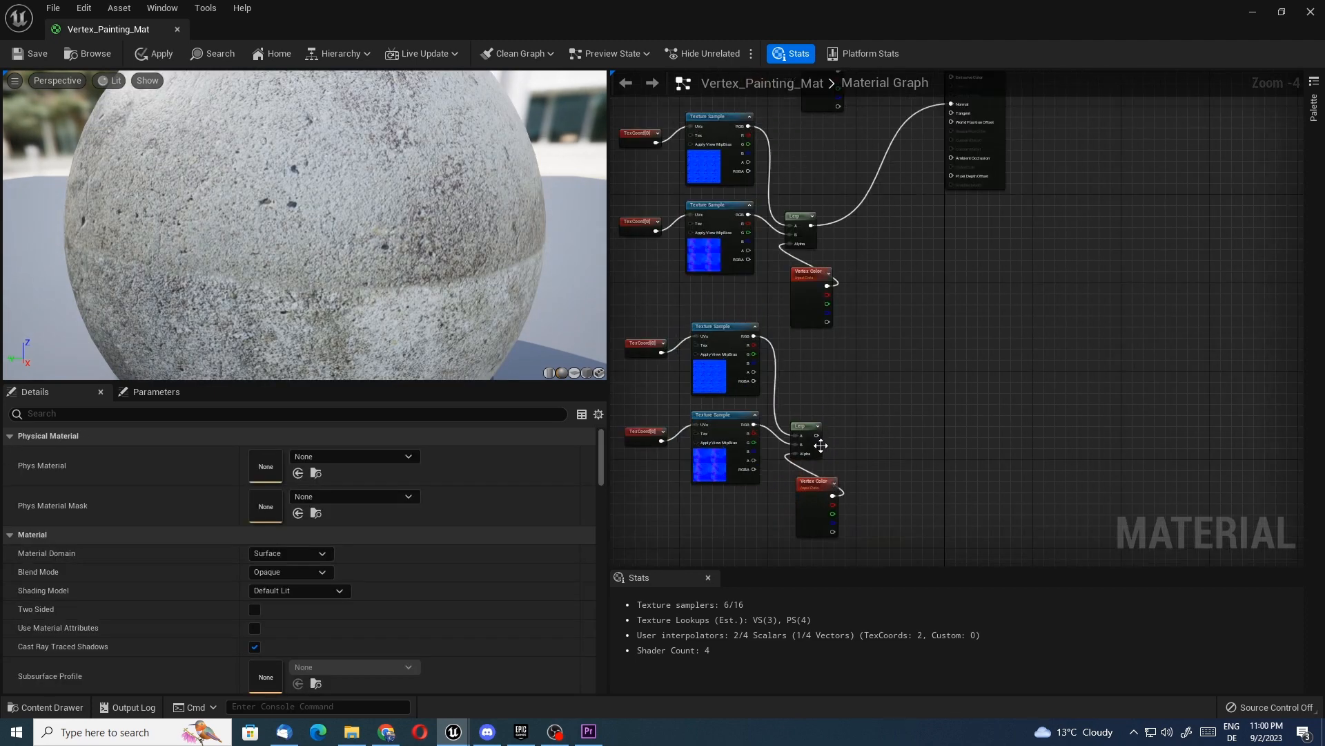
{"action": "left_click_drag", "start_coordinate": [817, 435], "coordinate": [953, 160]}
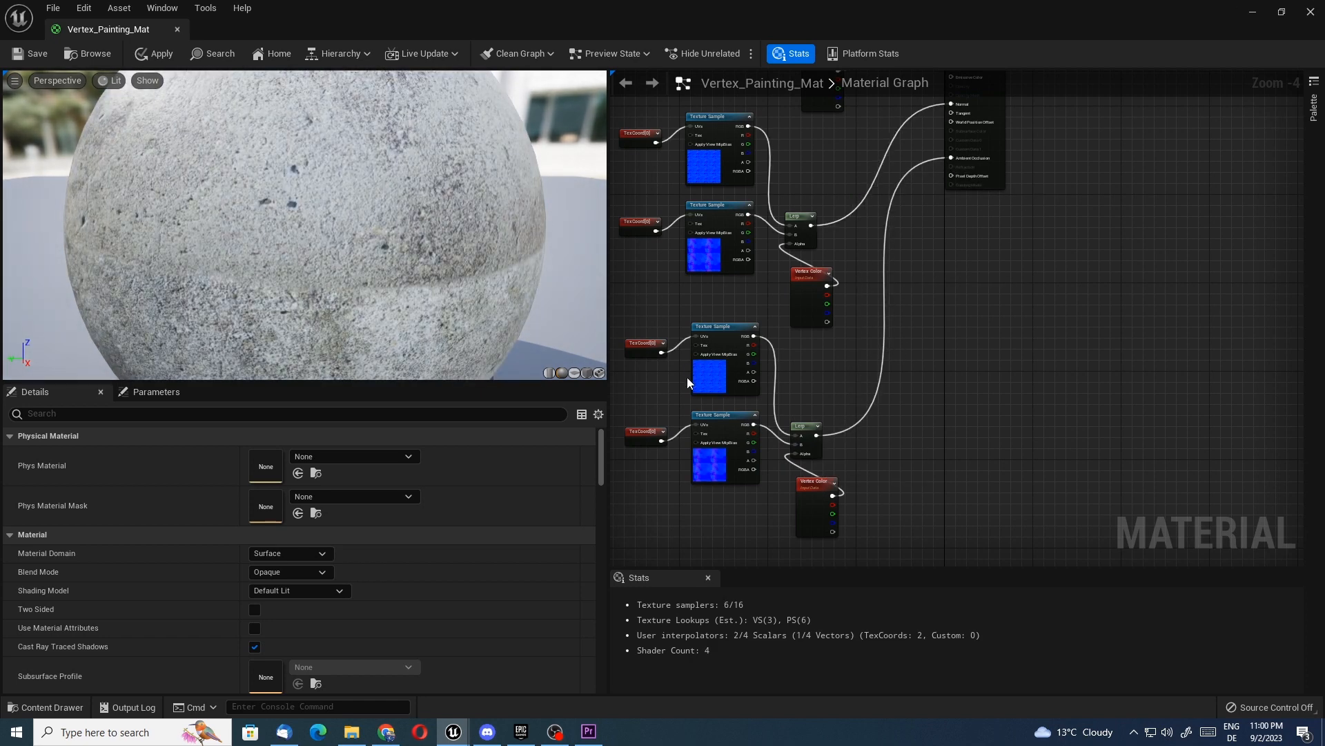
- Assign the Brick_Wall_01_AO texture to the upper texture sample of the copied ambient occlusion blend in Vertex_Painting_Mat
{"action": "left_click", "coordinate": [706, 377]}
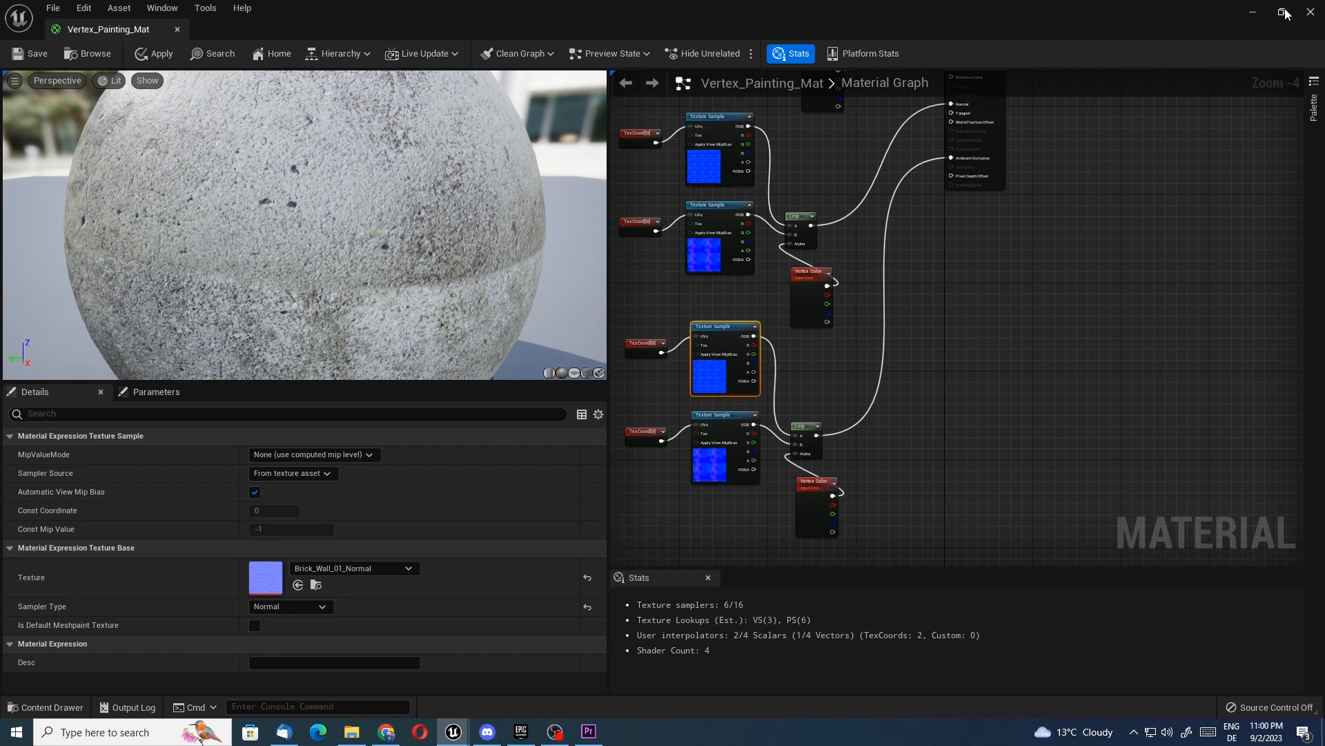
{"action": "left_click", "coordinate": [1284, 12]}
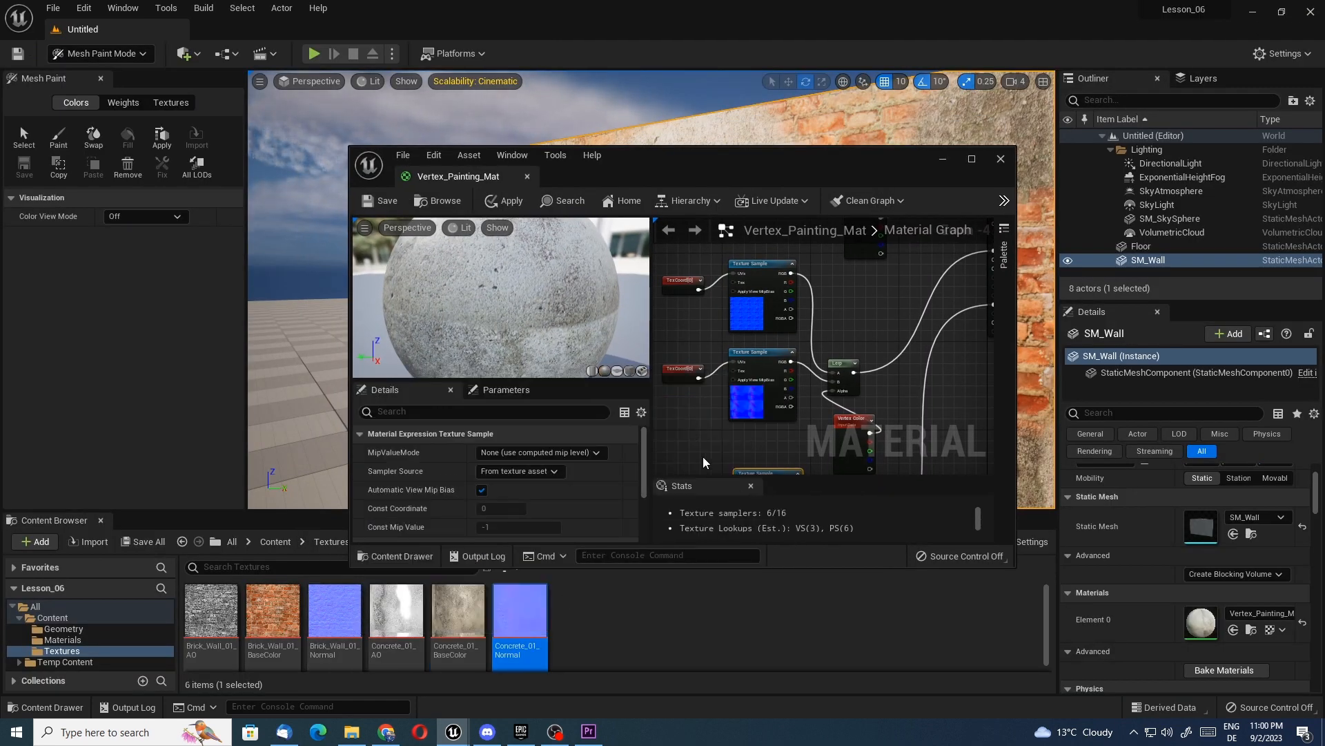
{"action": "scroll", "coordinate": [698, 439], "scroll_direction": "down", "scroll_amount": 2}
{"action": "scroll", "coordinate": [694, 440], "scroll_direction": "up", "scroll_amount": 2}
{"action": "right_click_drag", "start_coordinate": [694, 441], "coordinate": [735, 264]}
{"action": "scroll", "coordinate": [594, 483], "scroll_direction": "down", "scroll_amount": 4}
{"action": "left_click_drag", "start_coordinate": [211, 611], "coordinate": [496, 479]}
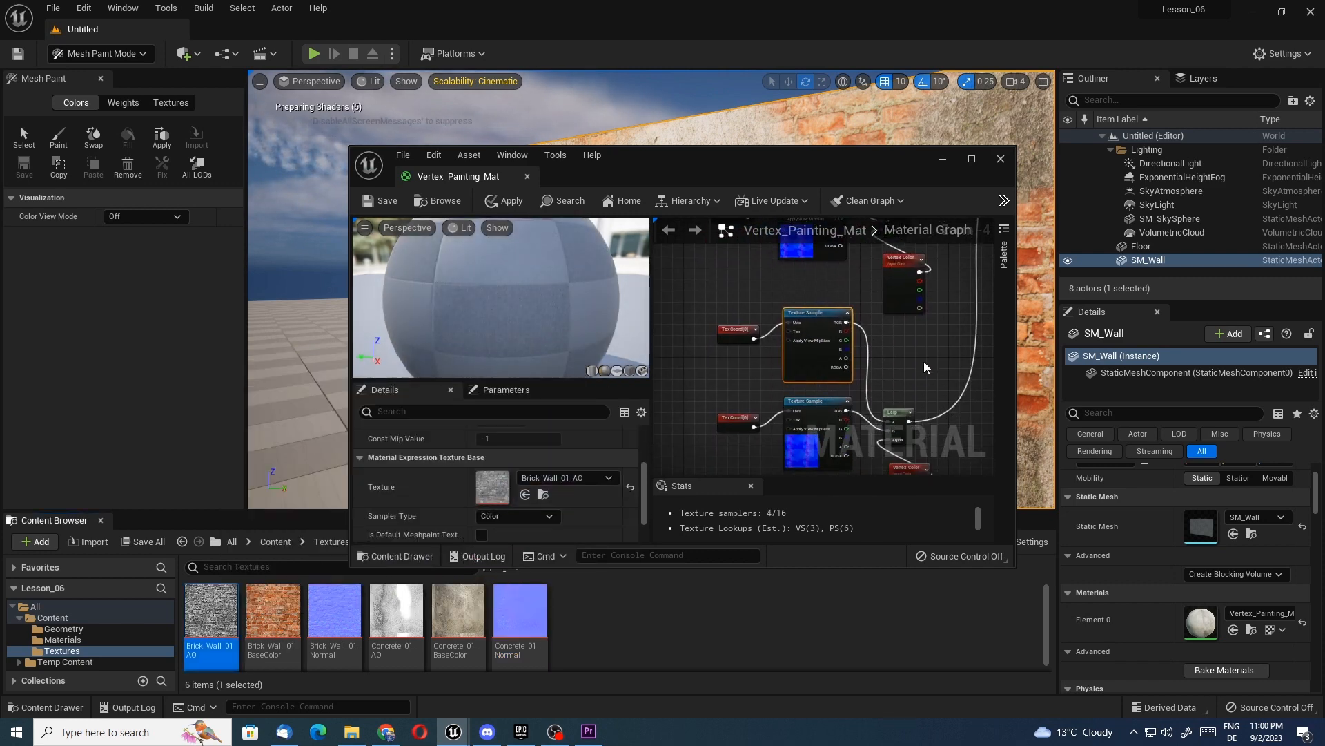
- Assign the Concrete_01_AO texture to the lower copied texture sample, save the material and check the wall behind the editor window
{"action": "left_click", "coordinate": [818, 432]}
{"action": "left_click_drag", "start_coordinate": [397, 611], "coordinate": [494, 483]}
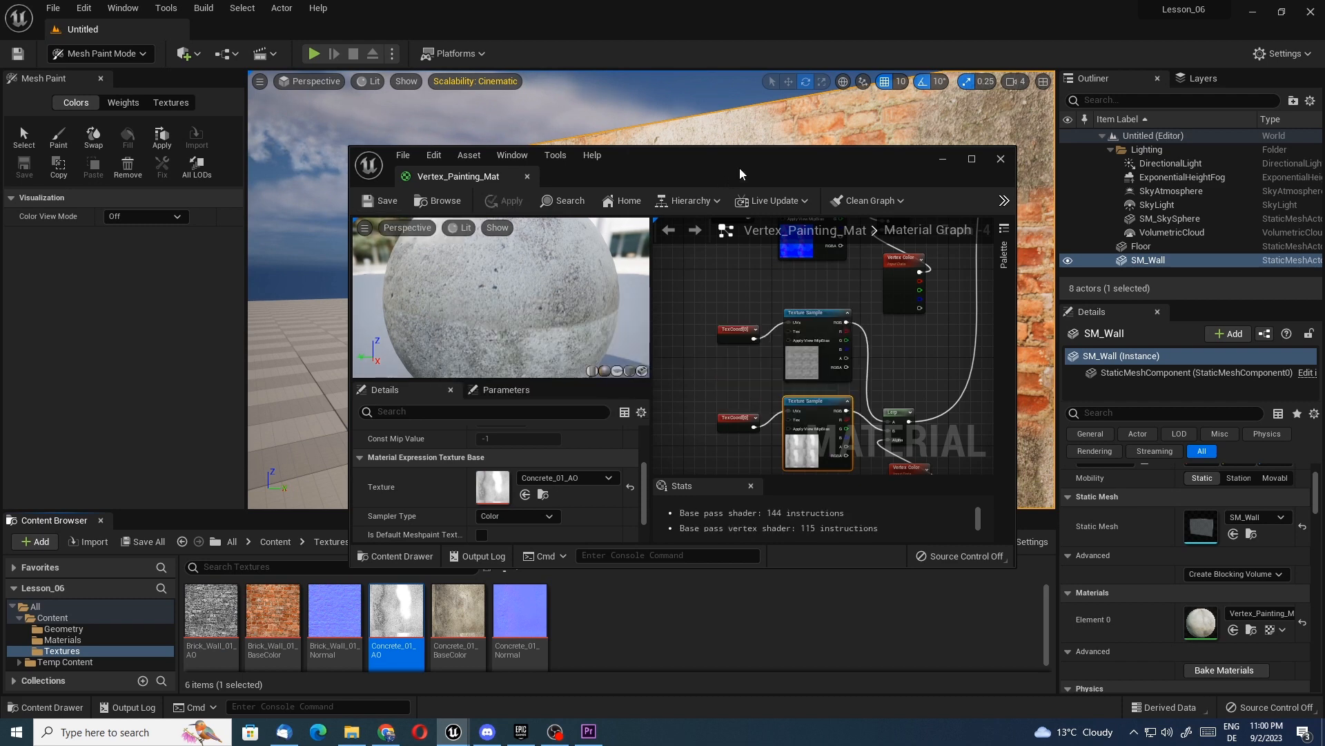
{"action": "left_click_drag", "start_coordinate": [740, 168], "coordinate": [683, 439]}
{"action": "right_click_drag", "start_coordinate": [755, 354], "coordinate": [662, 353]}
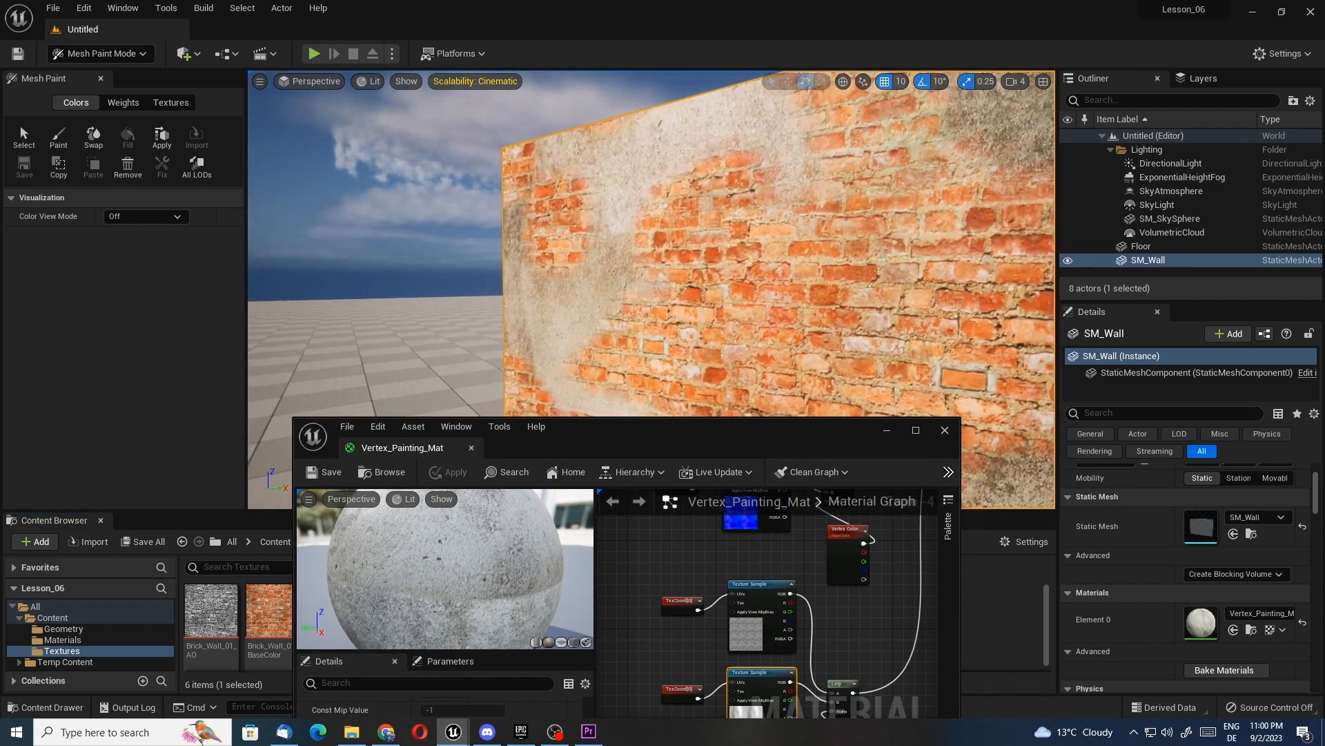
{"action": "left_click_drag", "start_coordinate": [739, 441], "coordinate": [641, 184]}
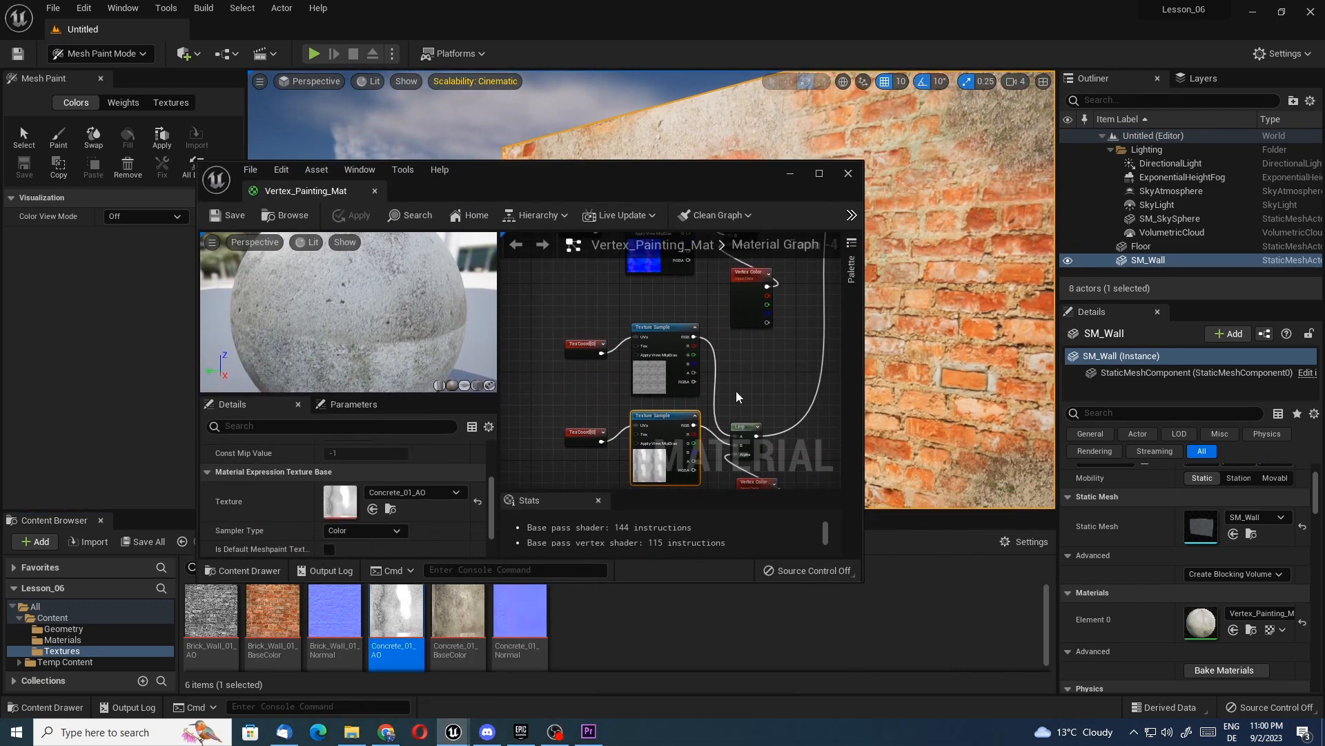
- Add a Constant node beside the main material node and connect it to the Roughness input
{"action": "scroll", "coordinate": [748, 378], "scroll_direction": "up", "scroll_amount": 4}
{"action": "scroll", "coordinate": [760, 362], "scroll_direction": "down", "scroll_amount": 7}
{"action": "right_click_drag", "start_coordinate": [640, 316], "coordinate": [527, 418]}
{"action": "scroll", "coordinate": [640, 353], "scroll_direction": "up", "scroll_amount": 5}
{"action": "right_click", "coordinate": [609, 352]}
{"action": "type", "text": "const"}
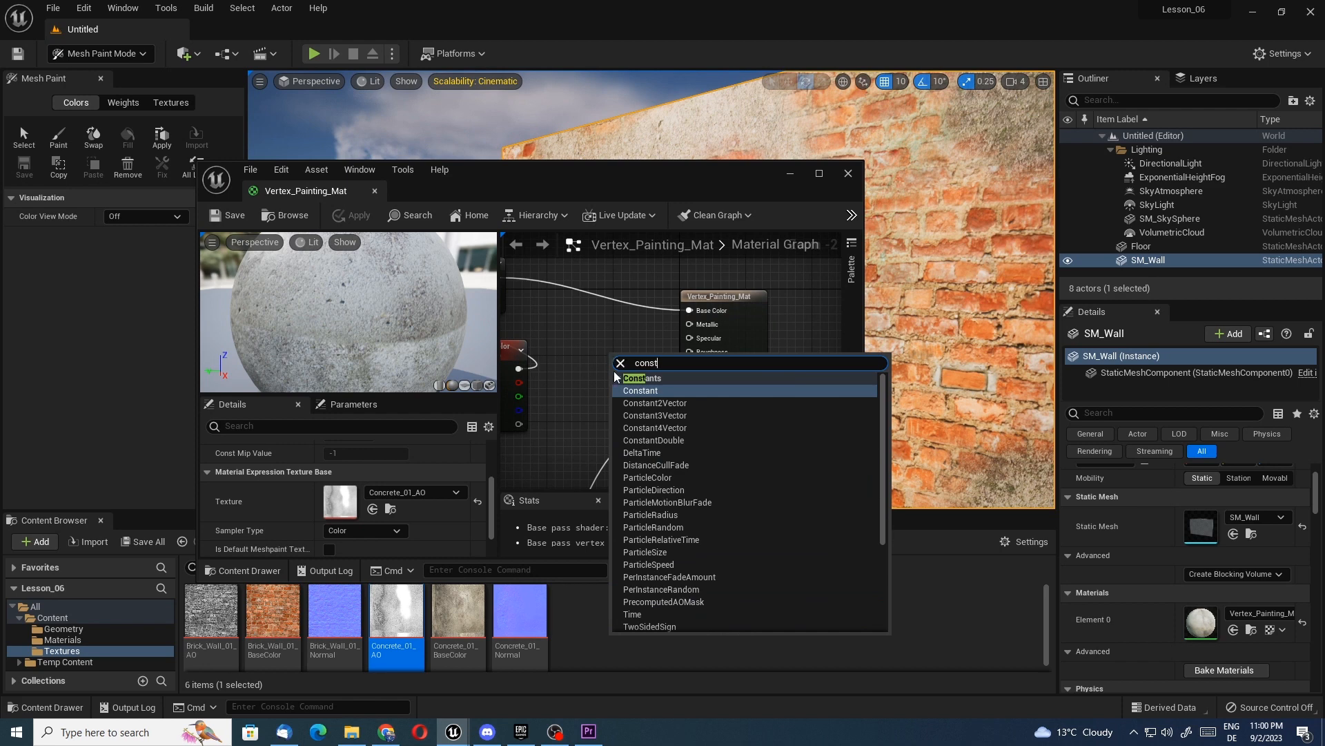
{"action": "left_click", "coordinate": [641, 390]}
{"action": "left_click_drag", "start_coordinate": [628, 373], "coordinate": [689, 352]}
- Set the roughness constant's value to 1, save the material and close its editor
{"action": "left_click", "coordinate": [380, 467]}
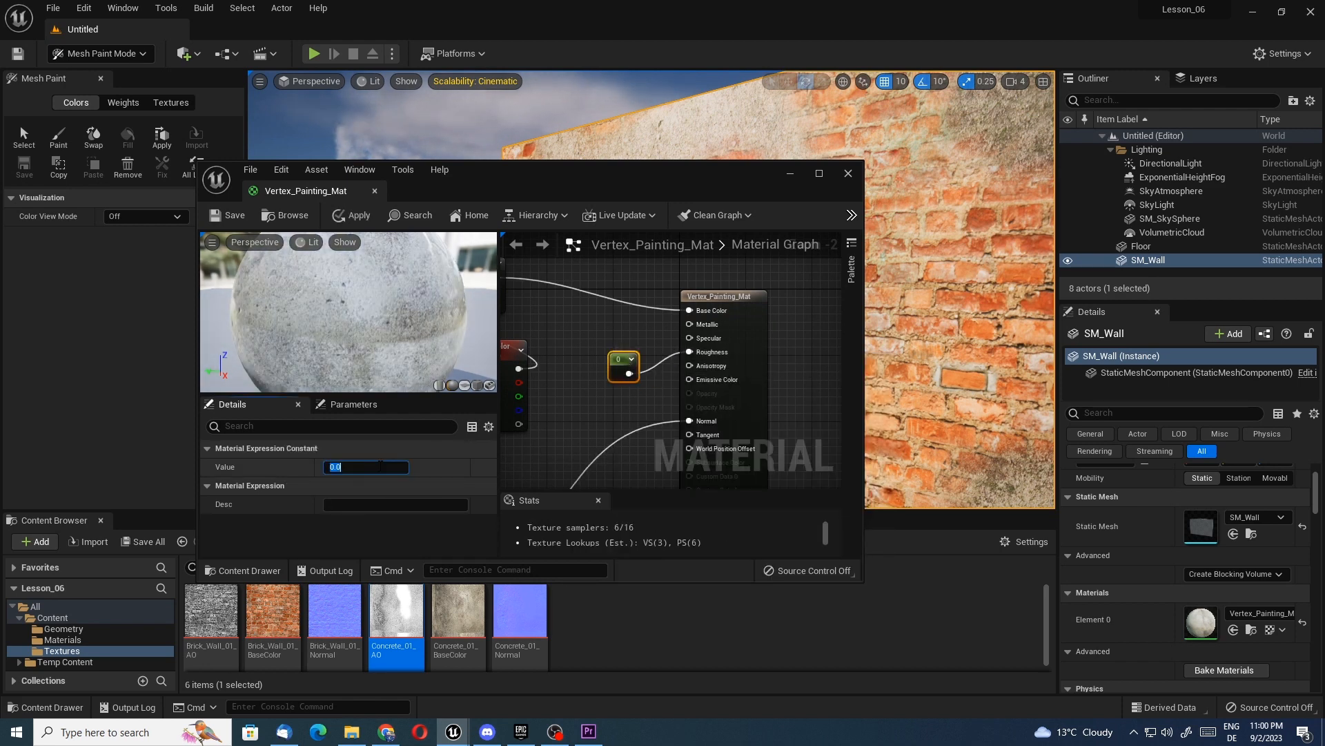
{"action": "type", "text": "1"}
{"action": "key", "text": "Return"}
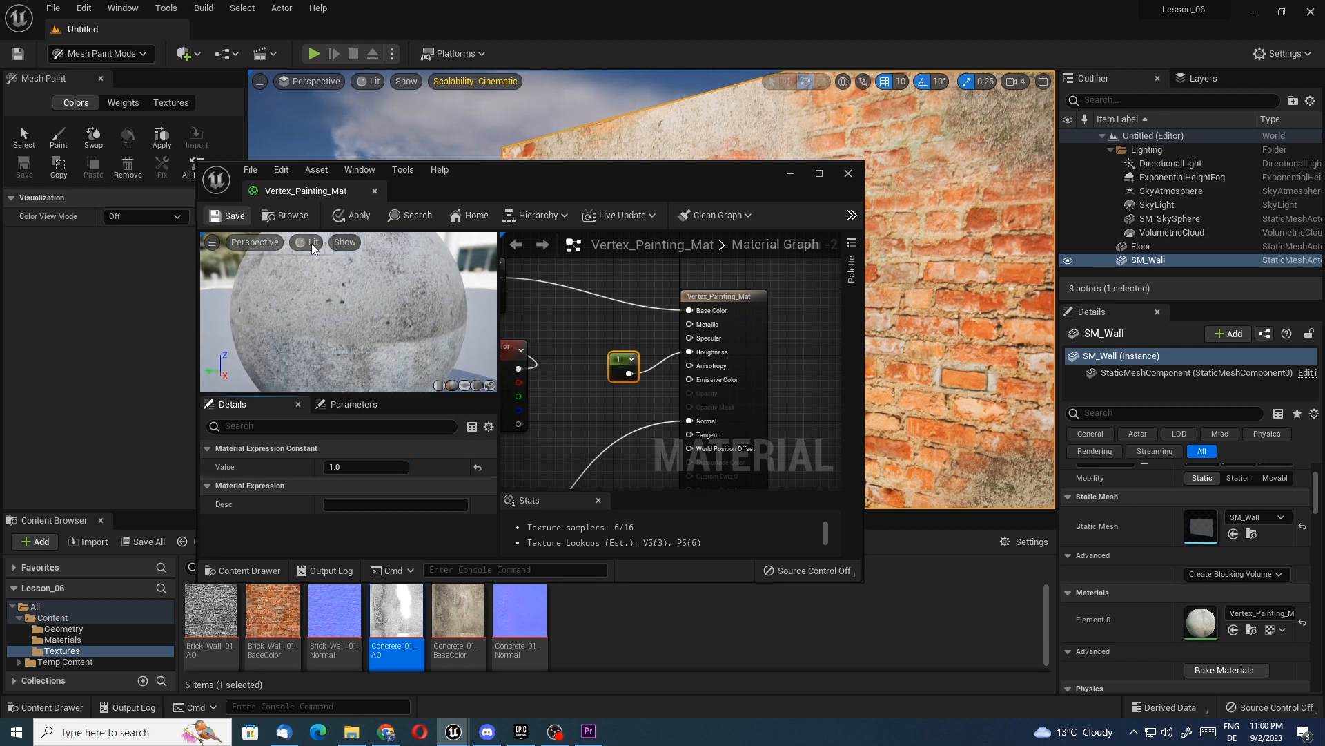
{"action": "key", "text": "ctrl+s"}
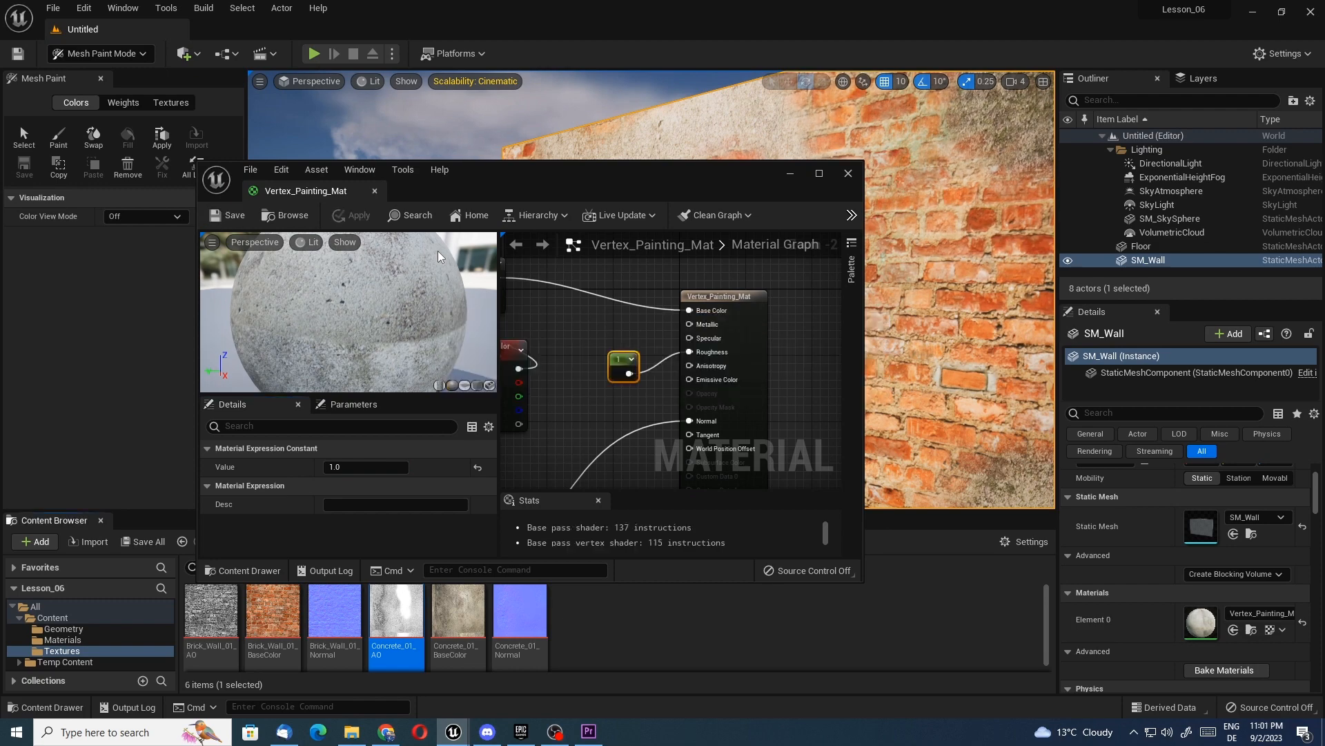
{"action": "left_click", "coordinate": [374, 192]}
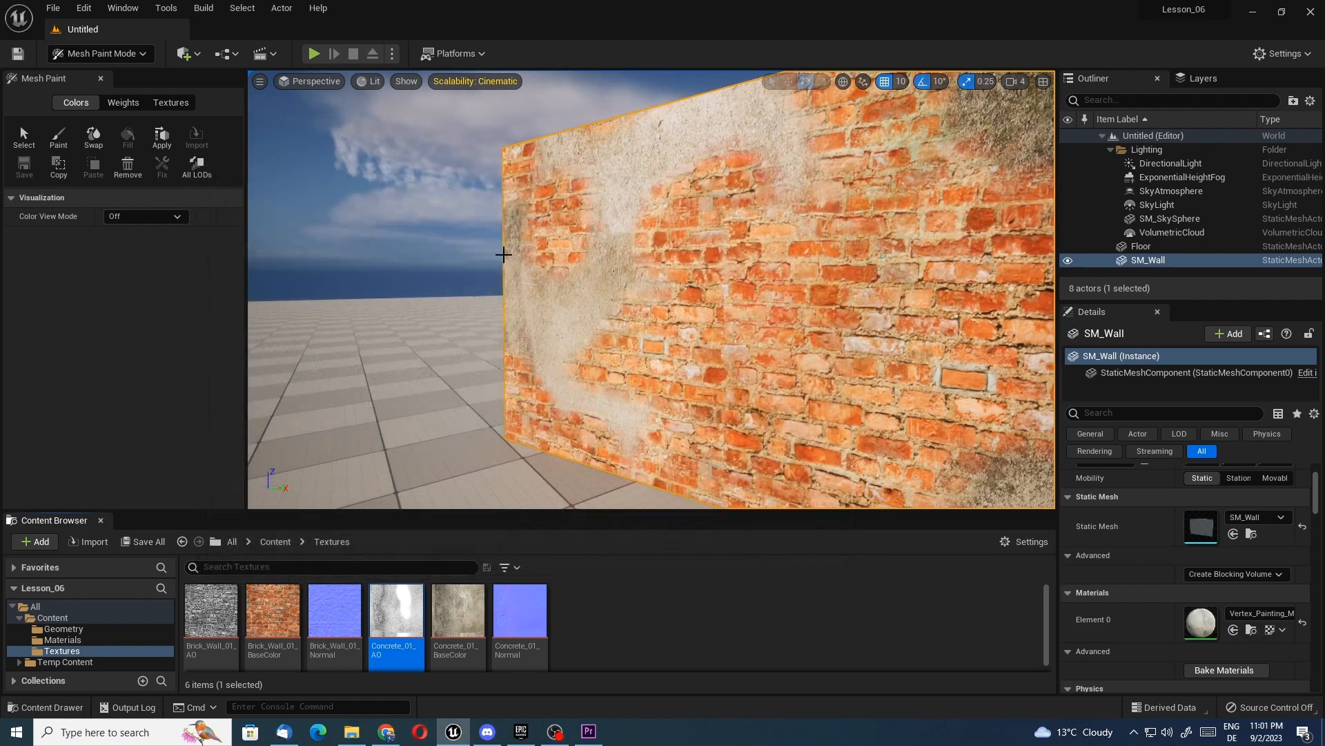
- Activate the vertex Paint tool and paint concrete over the bricks in the lower middle of the wall
{"action": "right_click_drag", "start_coordinate": [627, 213], "coordinate": [756, 227]}
{"action": "key", "text": "w"}
{"action": "key", "text": "s"}
{"action": "key", "text": "a"}
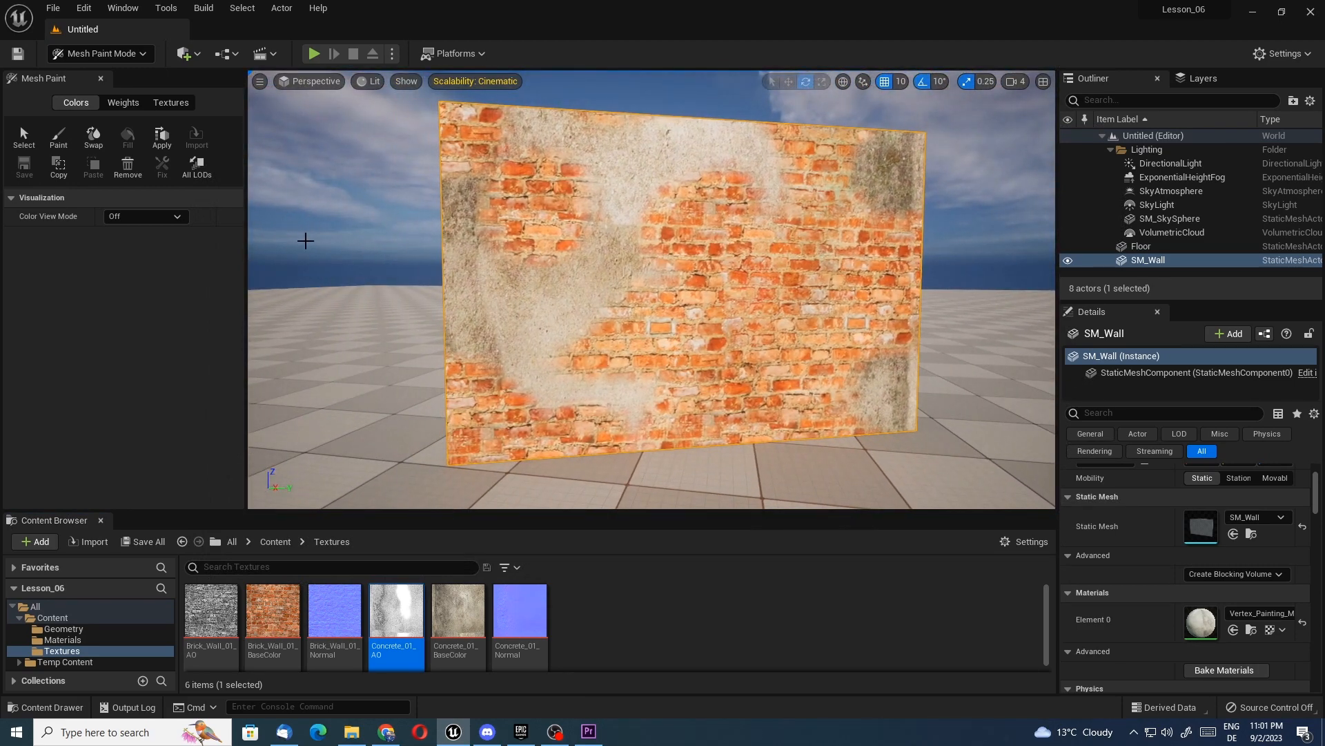
{"action": "left_click", "coordinate": [58, 136]}
{"action": "left_click_drag", "start_coordinate": [637, 320], "coordinate": [722, 398]}
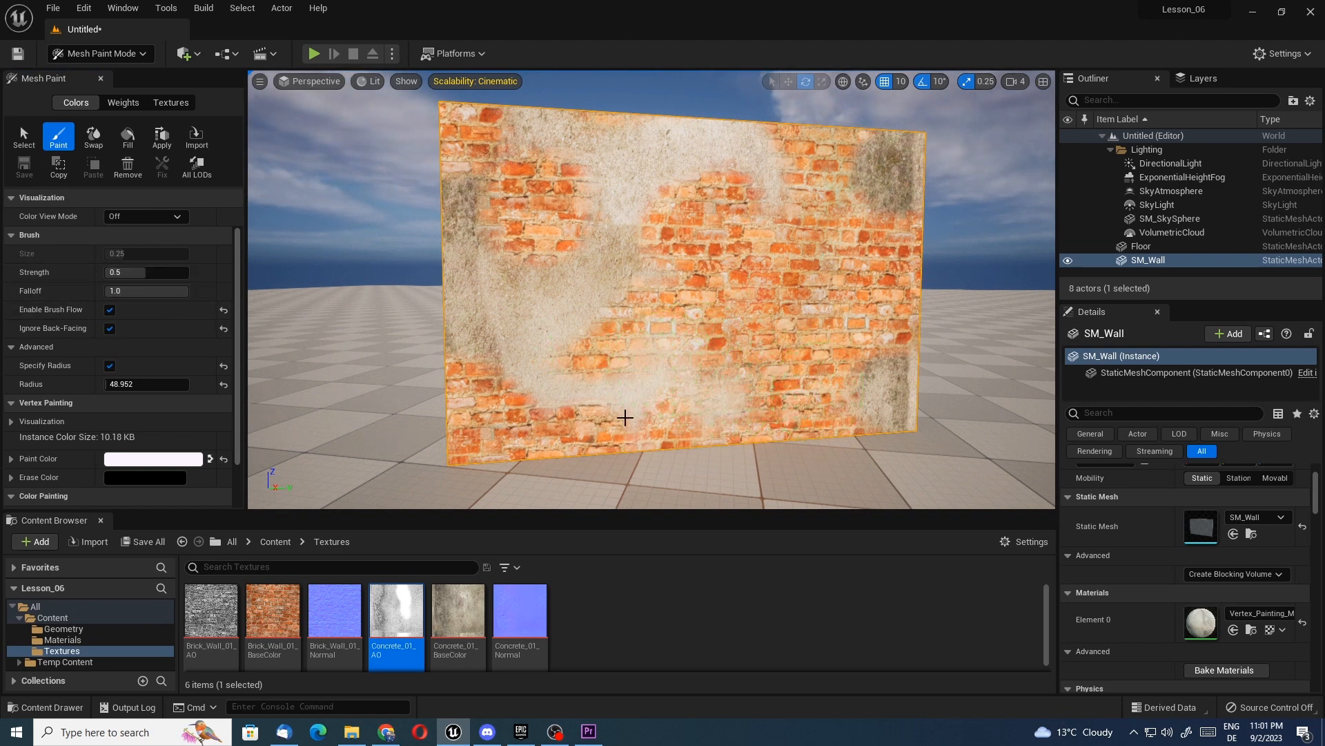
{"action": "left_click_drag", "start_coordinate": [777, 413], "coordinate": [790, 411]}
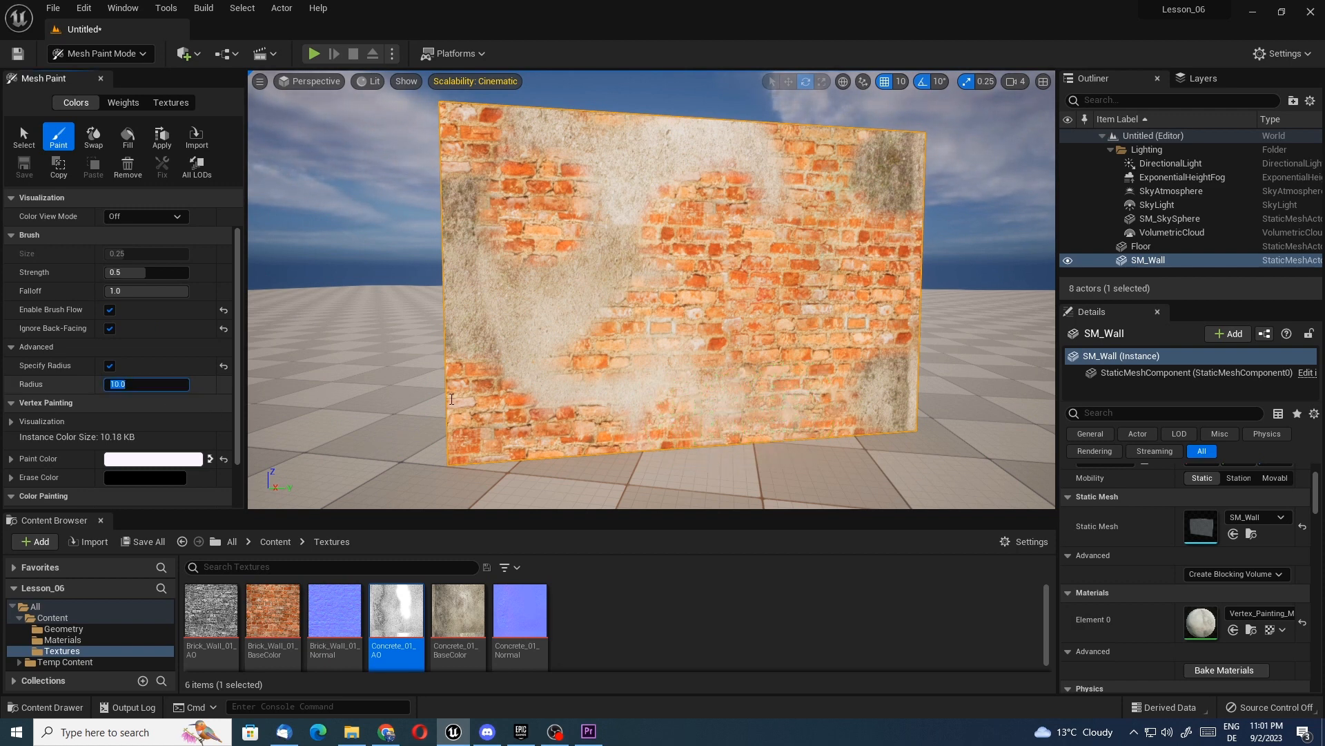
- Paint more concrete near the wall's lower right side with a brush radius of 10 and examine the blend up close
{"action": "left_click_drag", "start_coordinate": [844, 338], "coordinate": [849, 338]}
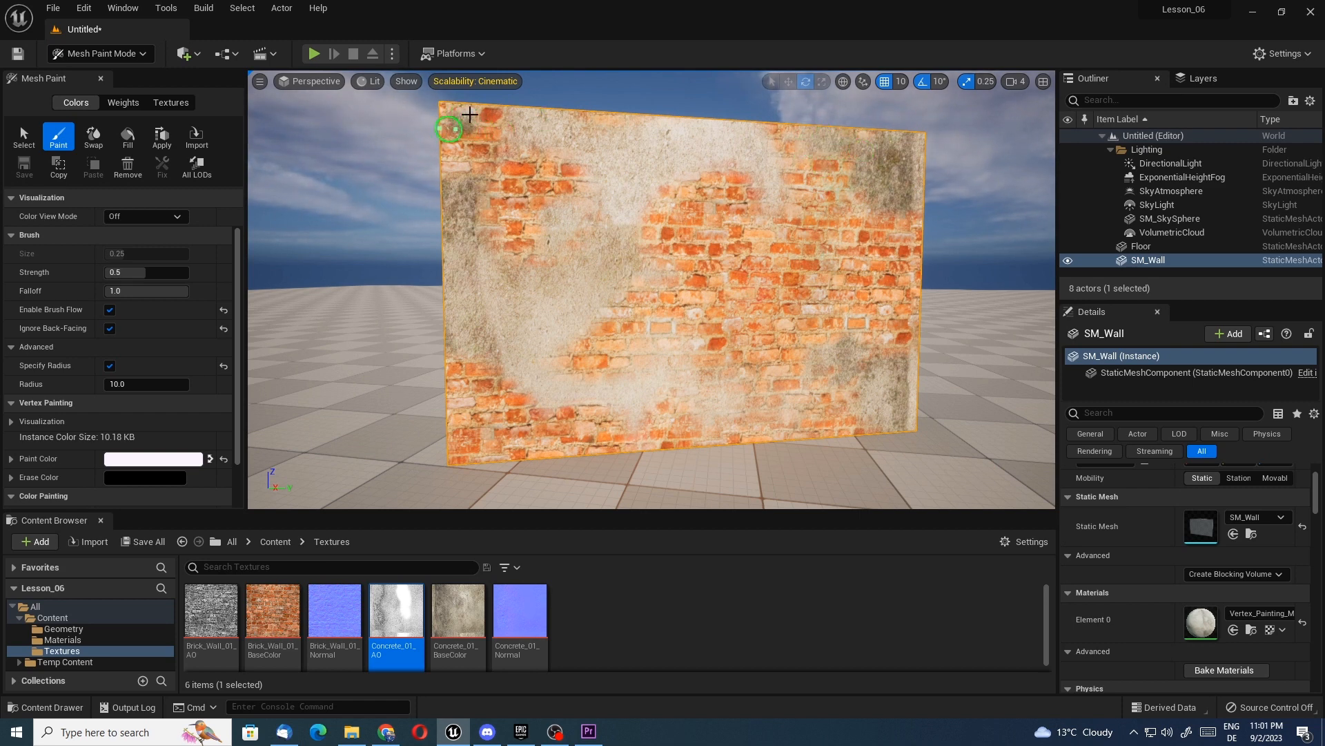
{"action": "mouse_move", "coordinate": [814, 275]}
{"action": "right_mouse_down", "text": "alt"}
{"action": "mouse_move", "coordinate": [787, 277]}
{"action": "mouse_move", "coordinate": [1053, 236]}
{"action": "mouse_move", "coordinate": [947, 251]}
{"action": "mouse_move", "coordinate": [974, 247]}
{"action": "right_mouse_up", "text": "alt"}
{"action": "middle_click_drag", "start_coordinate": [614, 251], "coordinate": [269, 162], "text": "alt"}
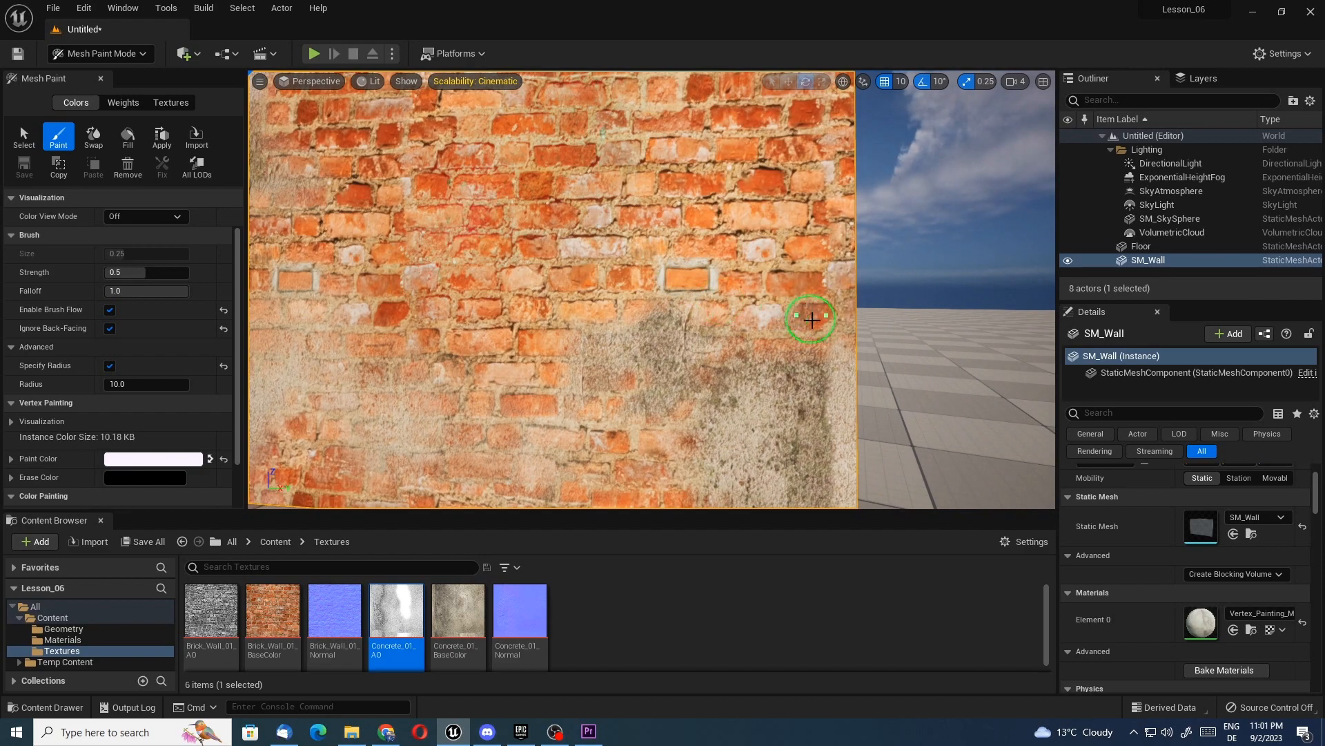